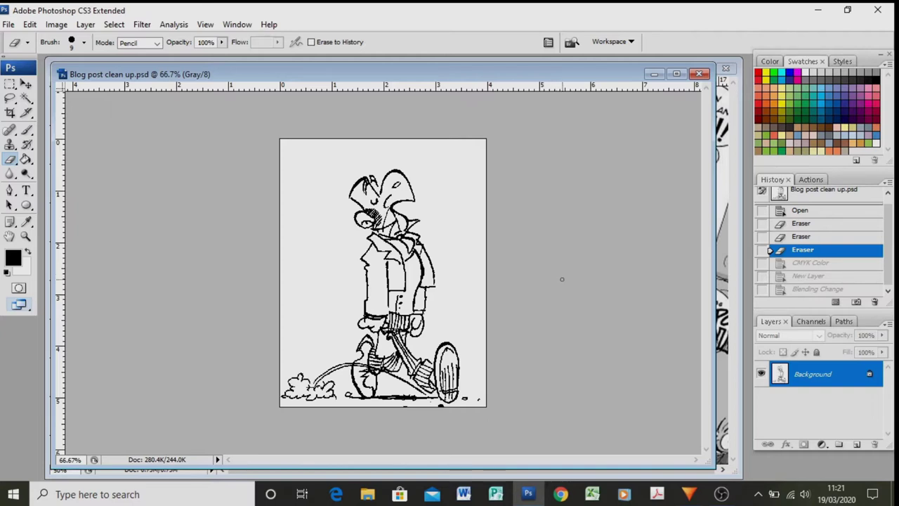
- Zoom in on the butler's jacket and pick the Eraser with a 5 px brush
click(25, 235)
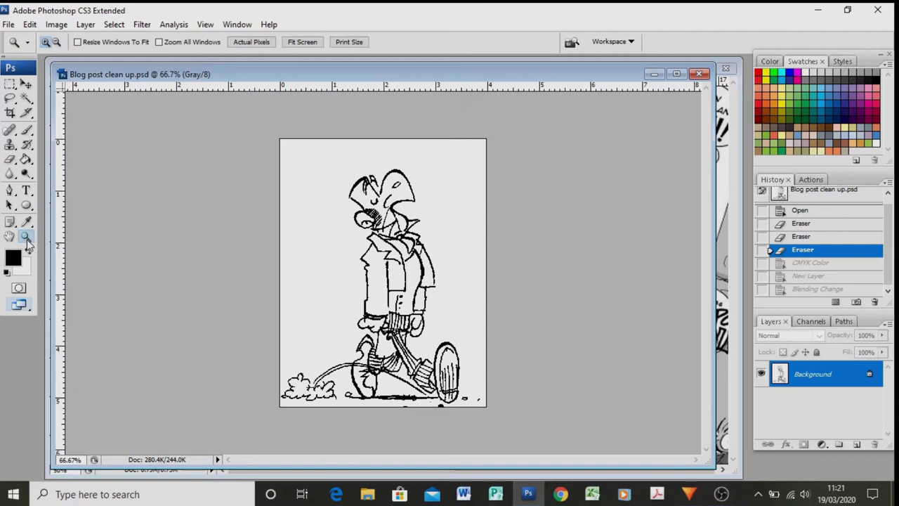
click(372, 292)
click(370, 284)
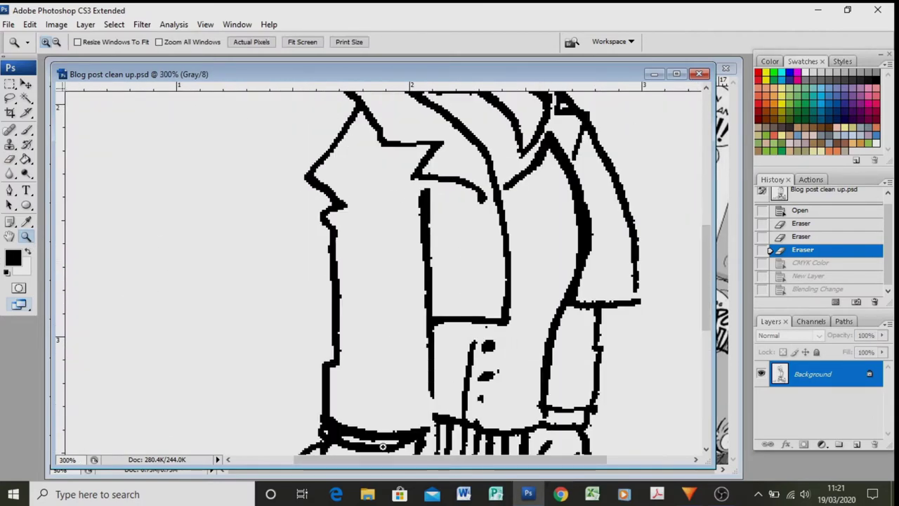
click(11, 162)
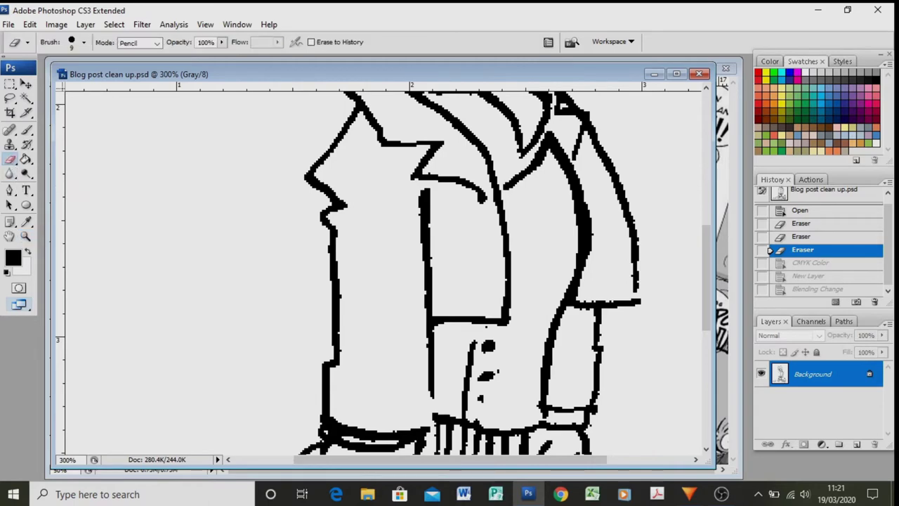
click(83, 42)
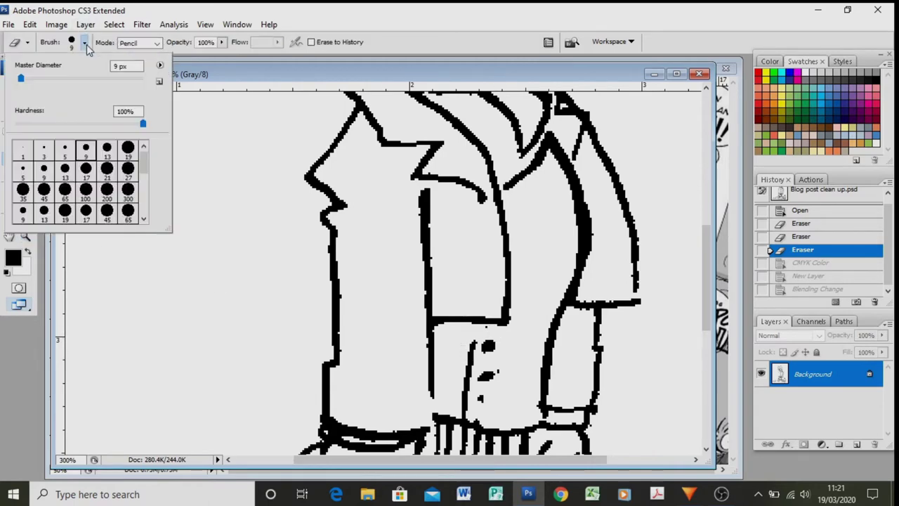
click(63, 151)
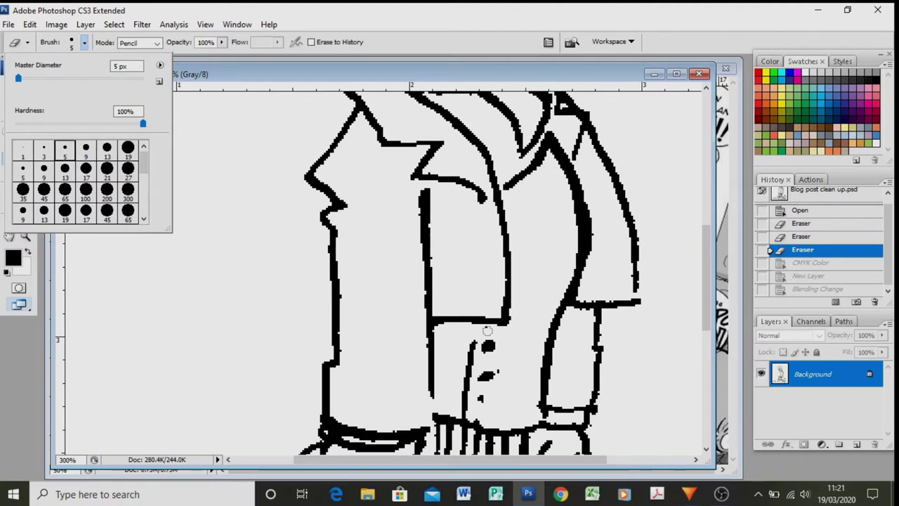
- Erase stray specks on the jacket, along the ground line and near the smoke puff
click(340, 337)
drag(708, 280, 719, 397)
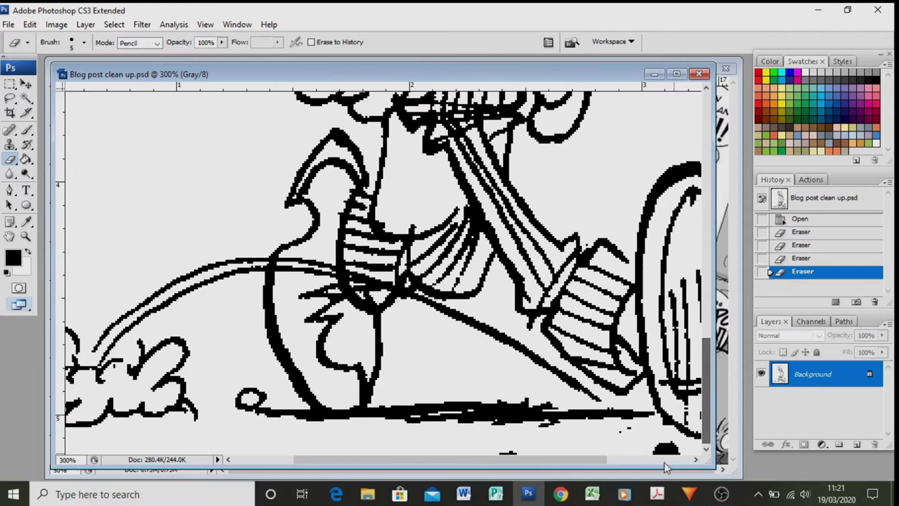
drag(641, 434, 608, 431)
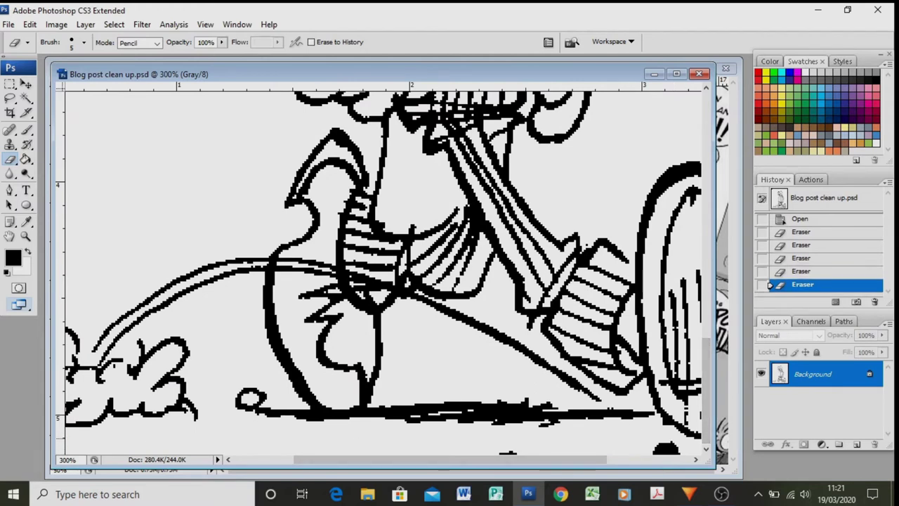
drag(448, 460, 386, 460)
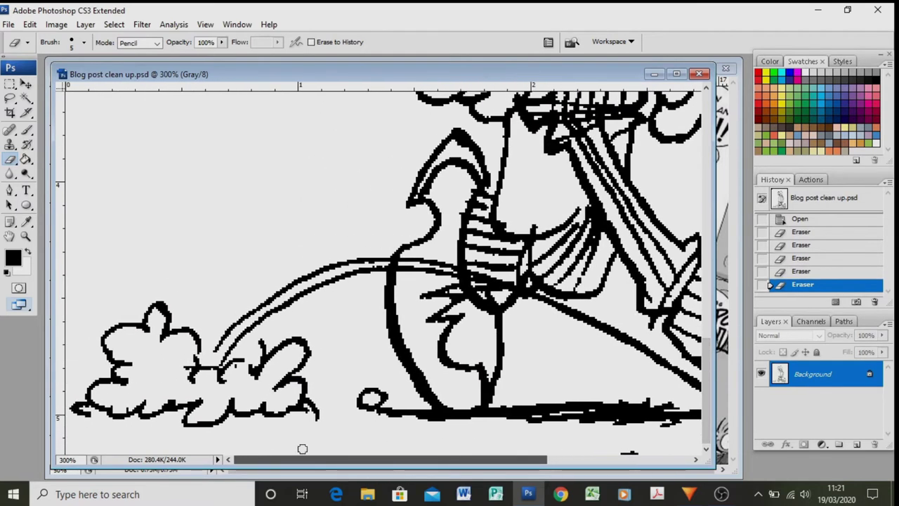
click(236, 370)
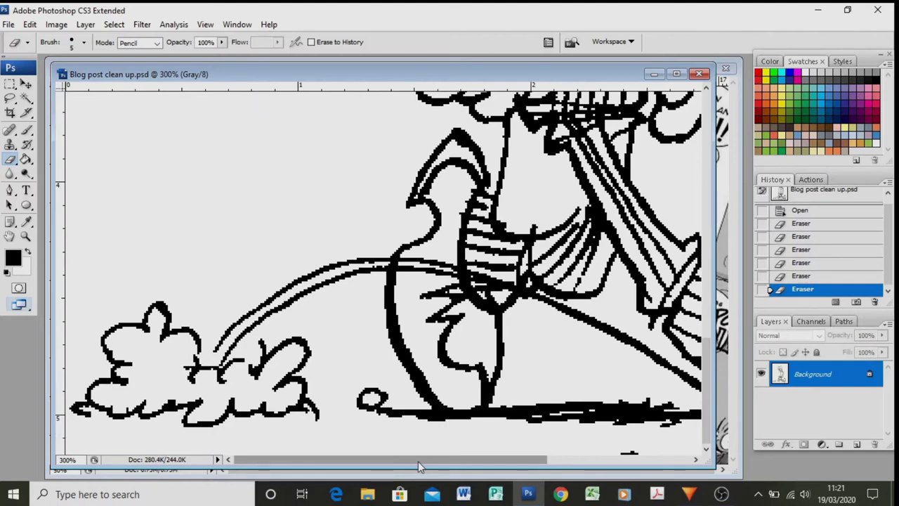
drag(418, 464, 563, 464)
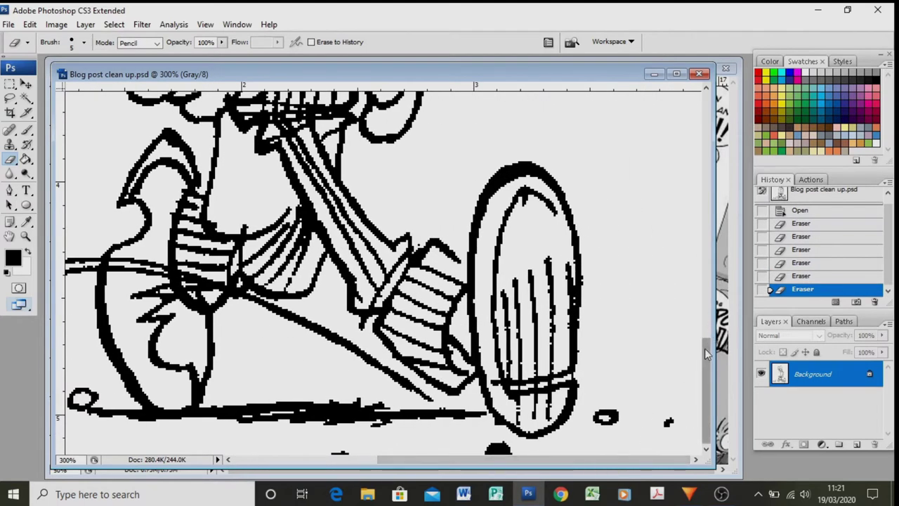
- Erase the remaining marks inside the shoe sole and beside the butler's face
drag(707, 354, 707, 310)
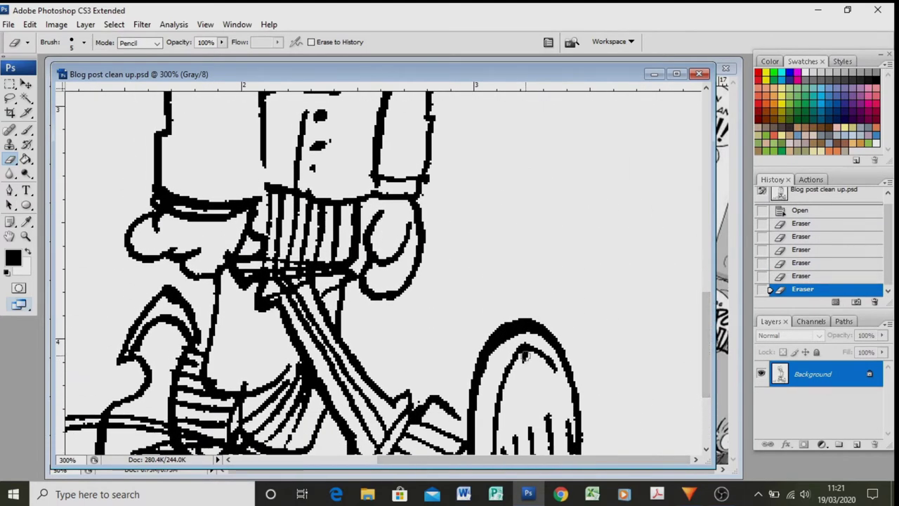
click(523, 357)
mouse_move(706, 348)
mouse_down()
mouse_move(738, 222)
mouse_move(726, 229)
mouse_up()
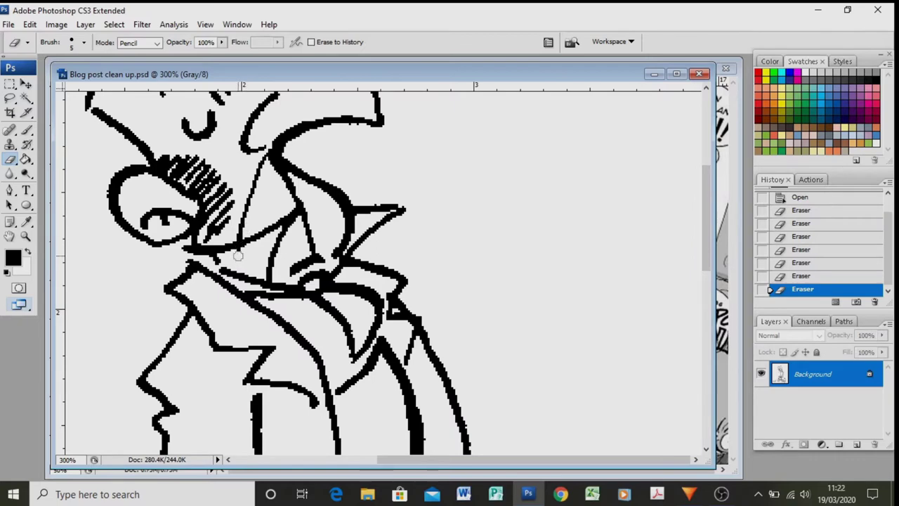
click(344, 297)
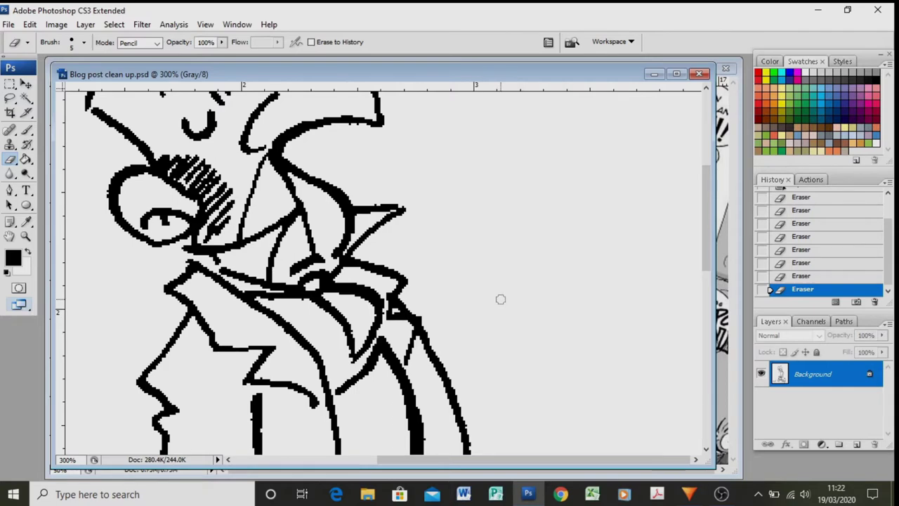
key(ctrl+minus)
key(ctrl+minus)
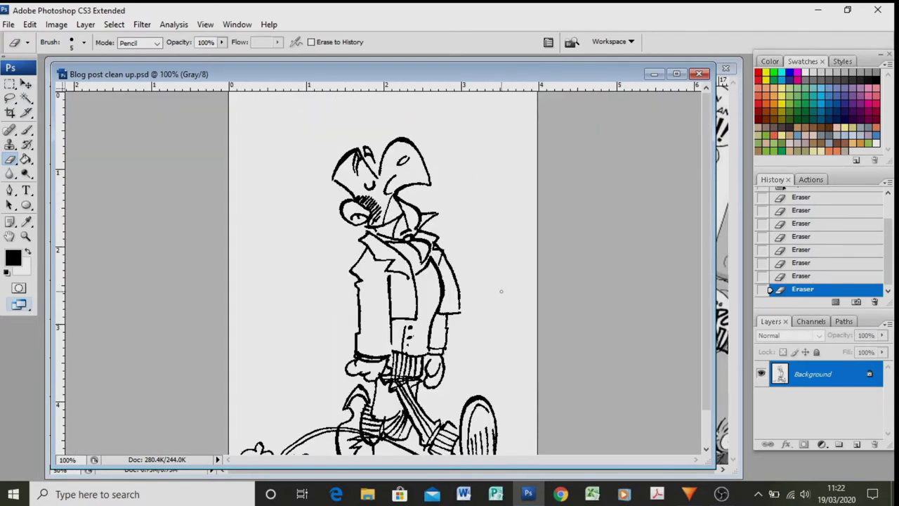
- Keep the image in Grayscale colour mode
click(56, 24)
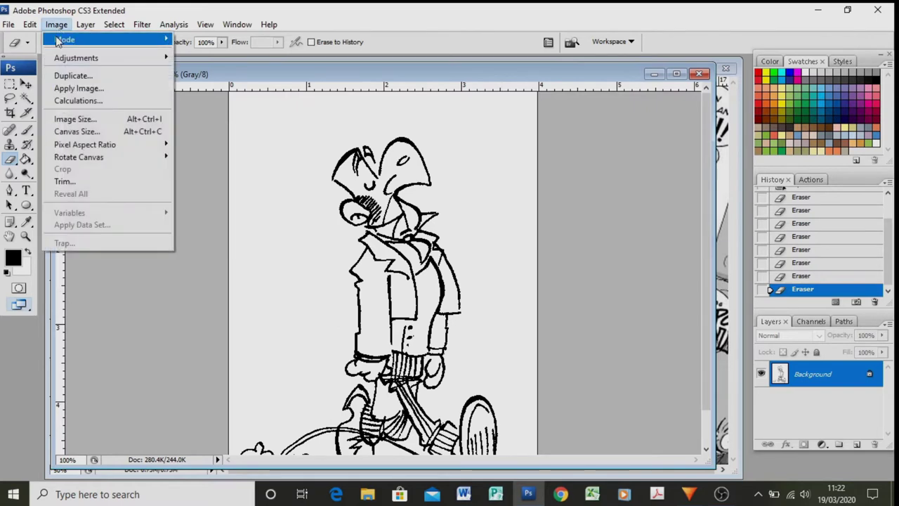
mouse_move(59, 40)
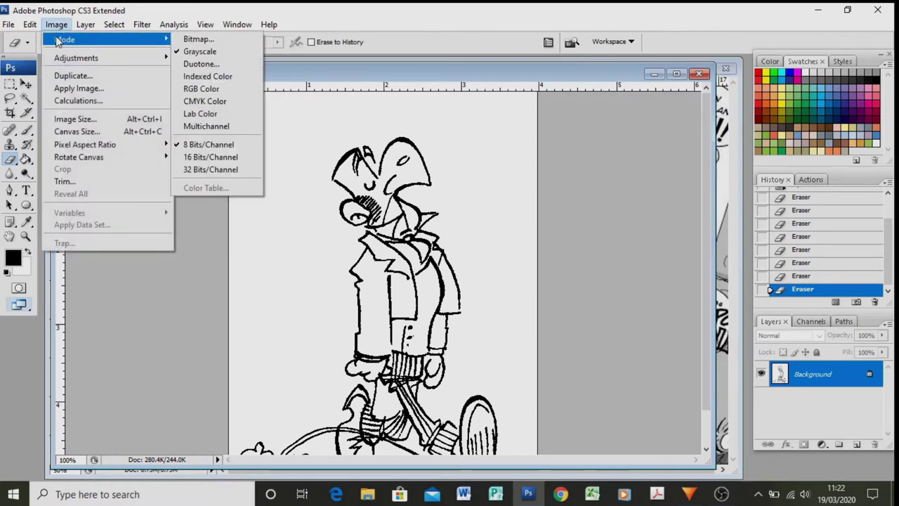
click(214, 55)
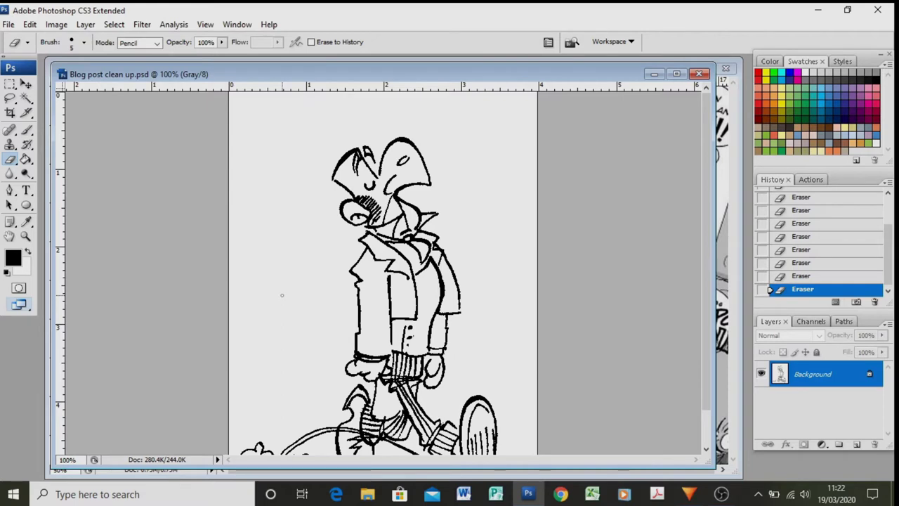
- Switch to the Pencil tool with a 5 px hard round brush
click(27, 130)
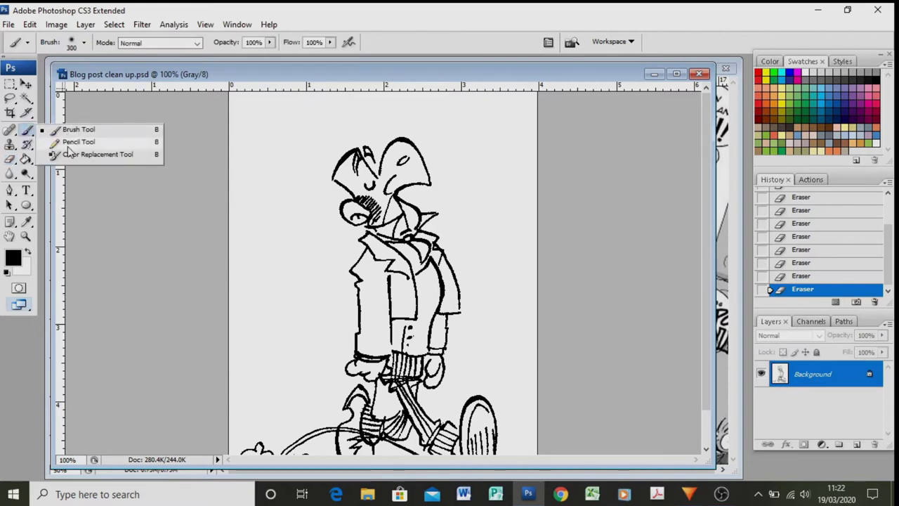
click(69, 145)
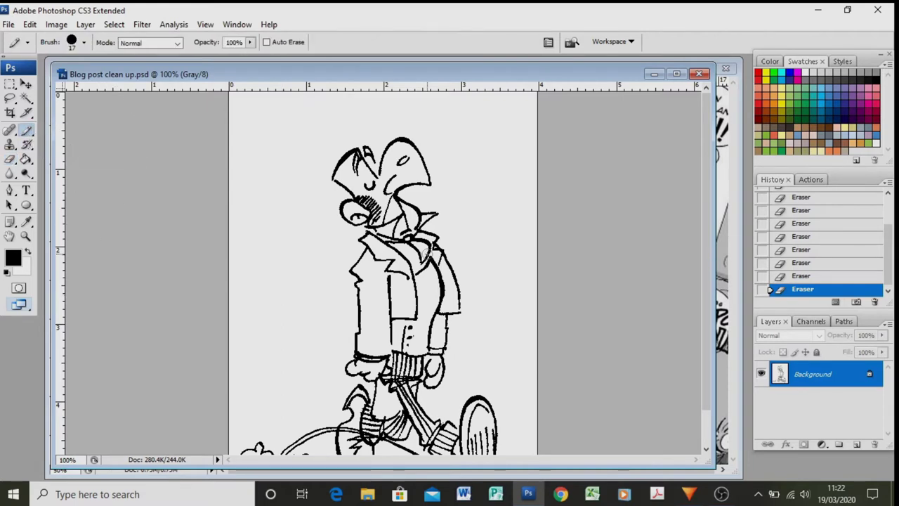
click(84, 42)
click(86, 149)
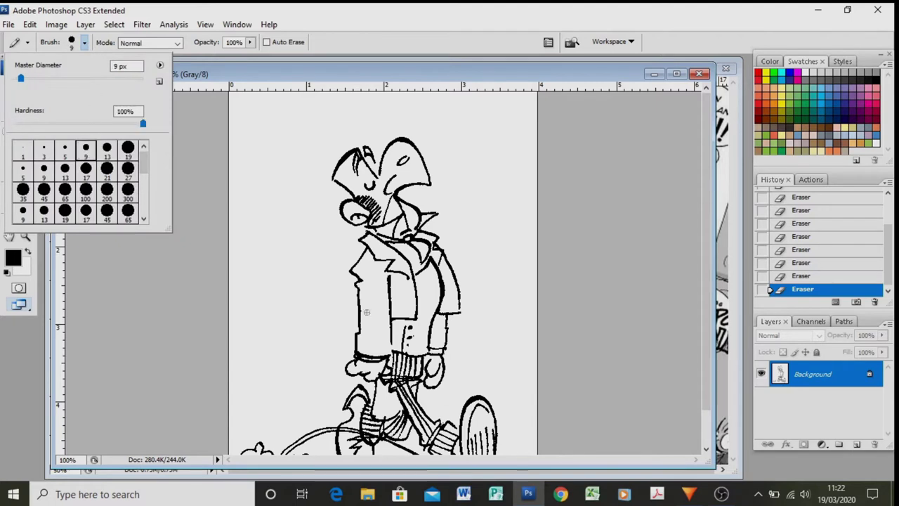
click(64, 149)
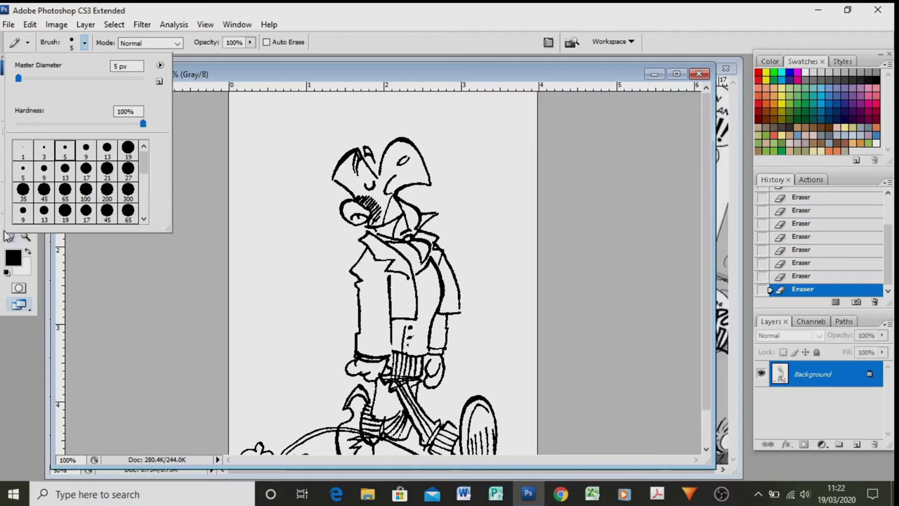
click(25, 236)
- Zoom in and pencil over the sleeve edge and jacket panel edges to close their gaps
click(451, 330)
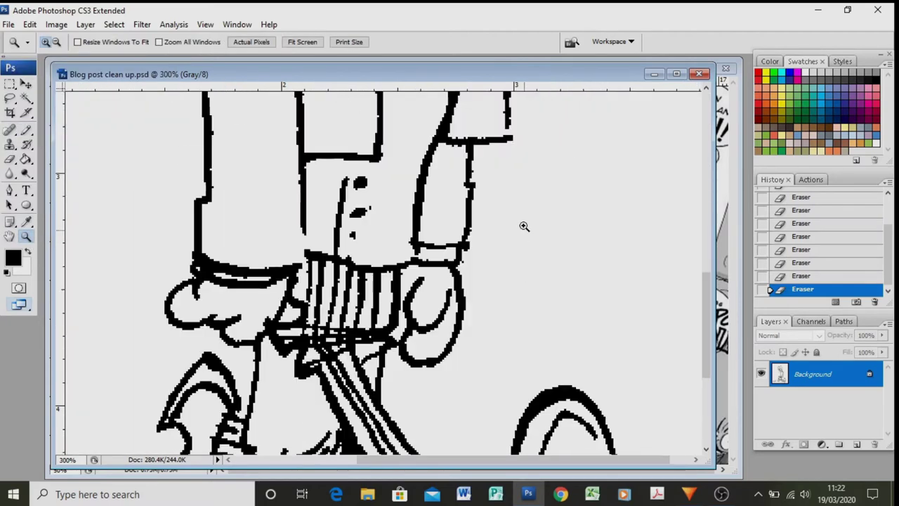
click(521, 228)
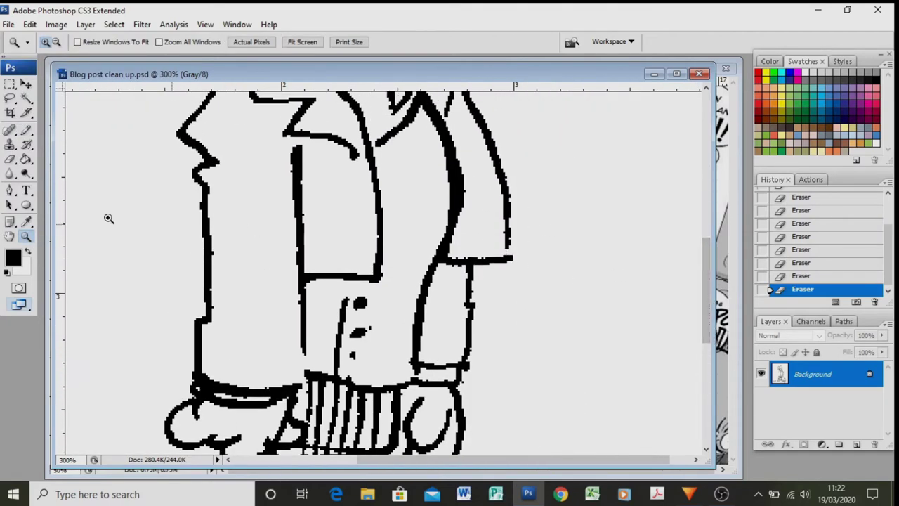
click(26, 130)
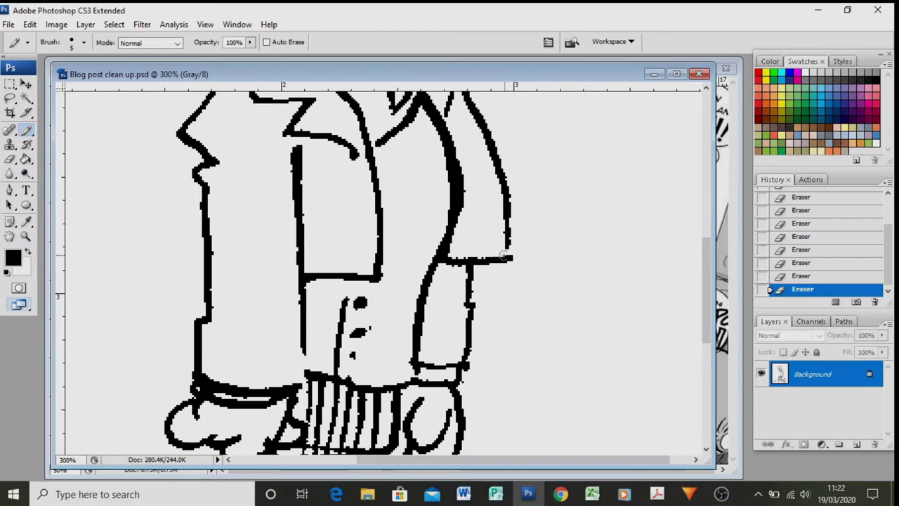
drag(505, 243, 506, 259)
drag(301, 343, 300, 379)
click(301, 375)
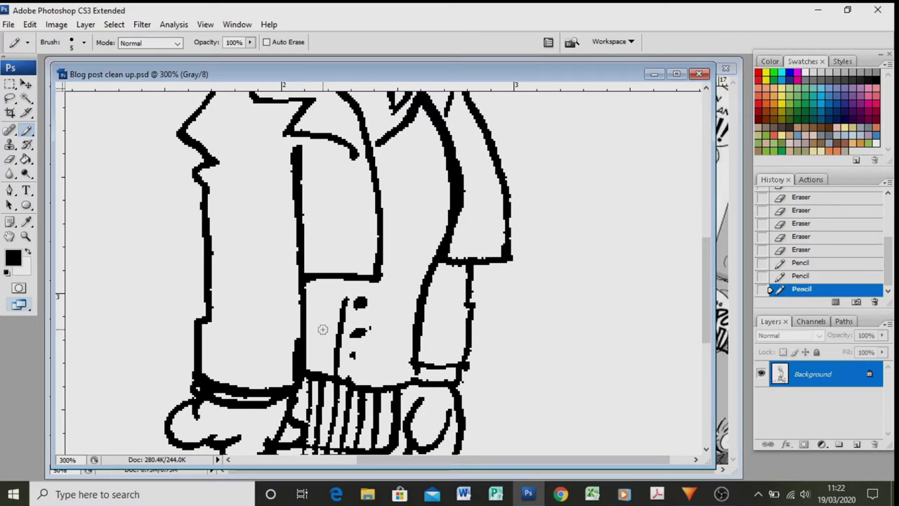
drag(706, 306, 709, 270)
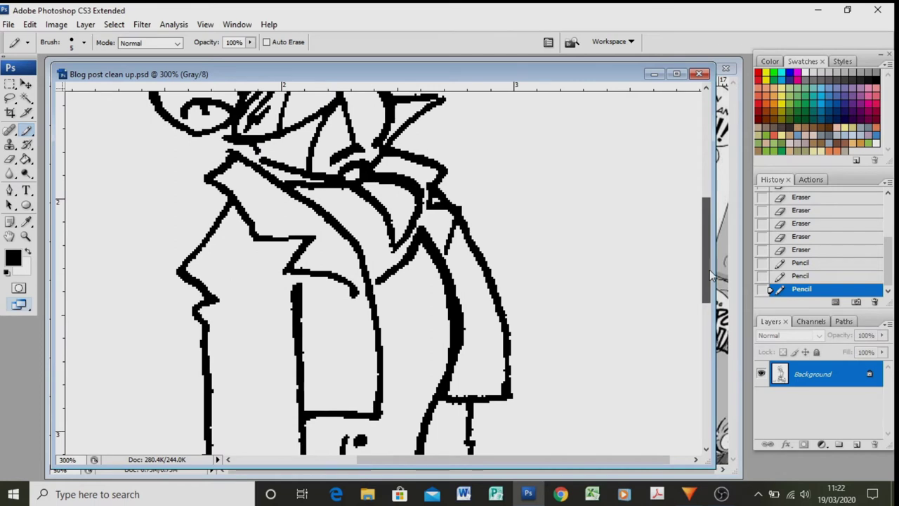
click(420, 223)
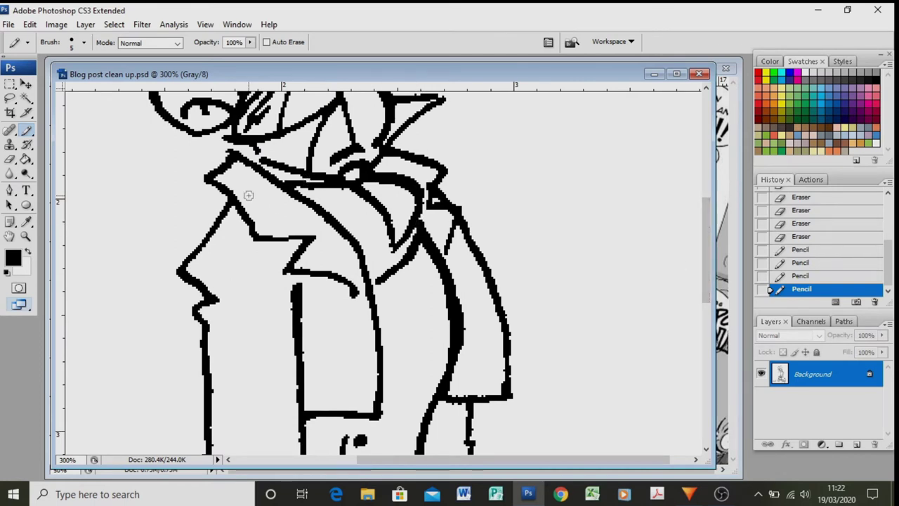
mouse_move(705, 295)
mouse_down()
mouse_move(705, 346)
mouse_move(706, 298)
mouse_up()
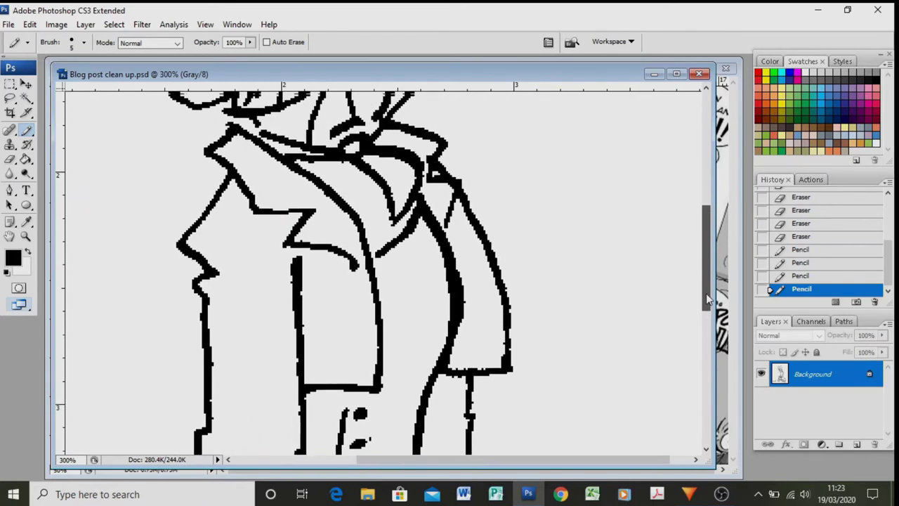
- Paint Bucket the jacket front, right sleeve, collar, back shoe and leftover jacket gap black
click(26, 160)
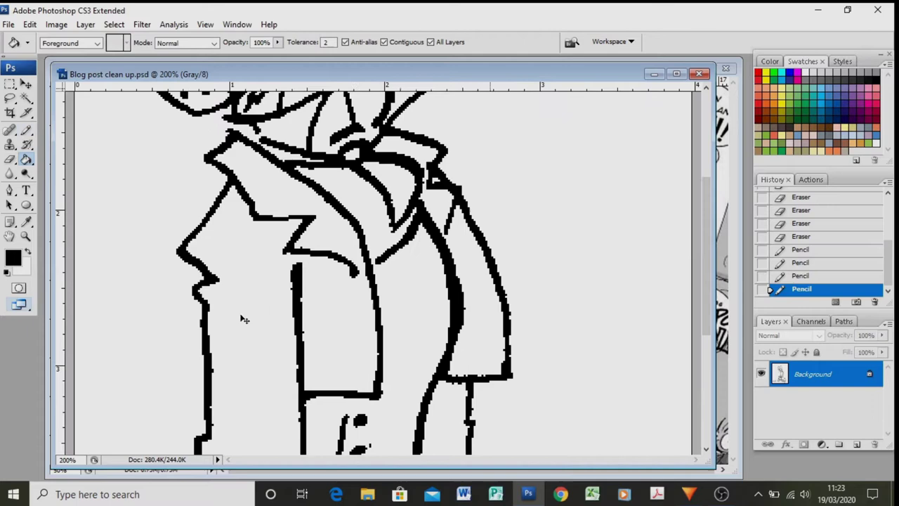
key(ctrl+minus)
click(353, 335)
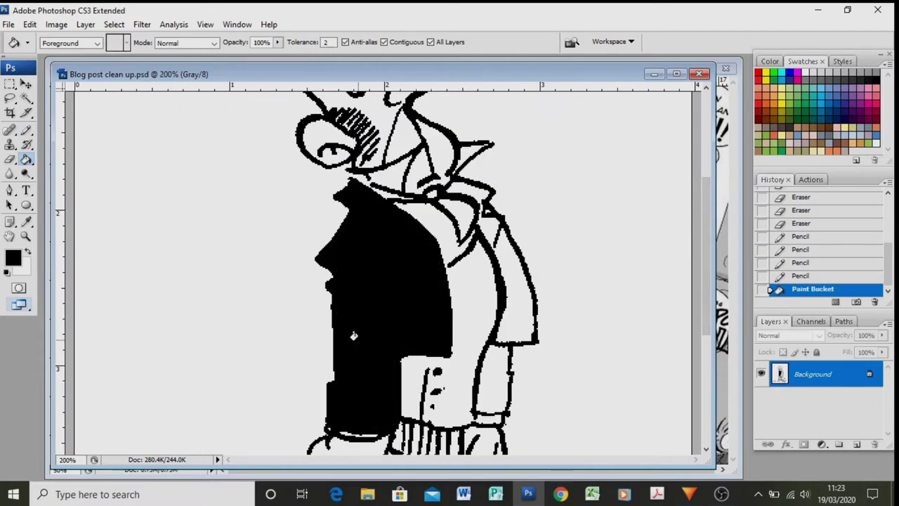
click(512, 319)
click(469, 208)
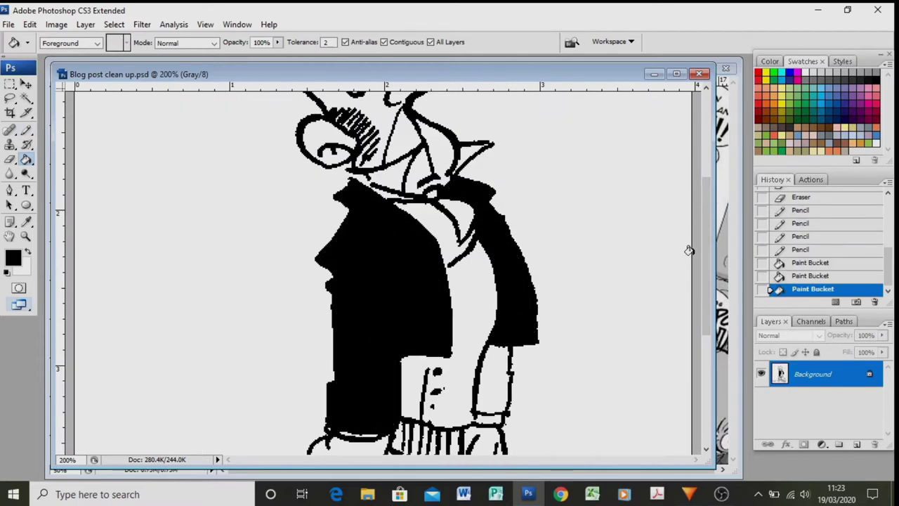
drag(704, 264, 703, 376)
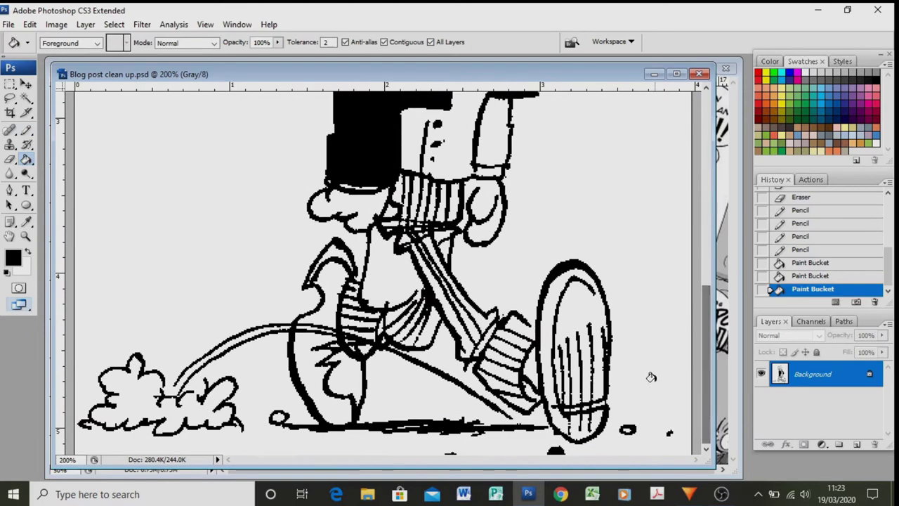
click(327, 285)
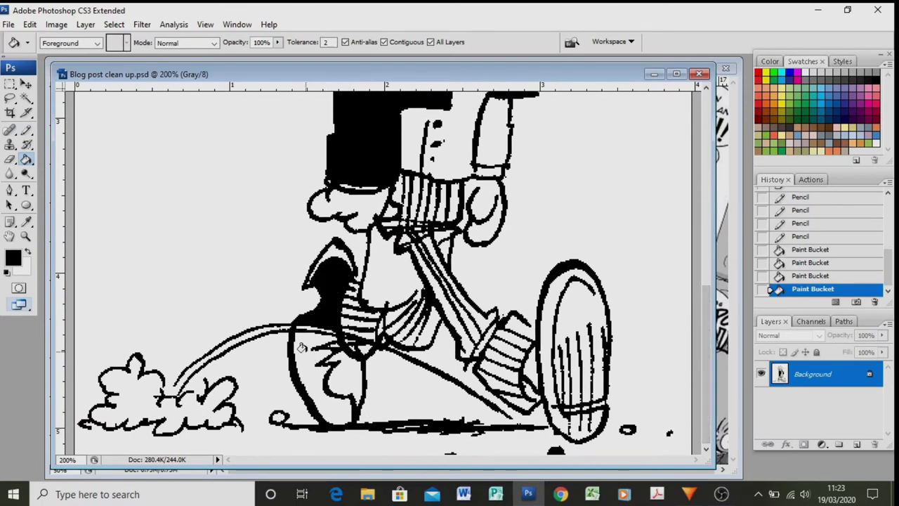
click(303, 349)
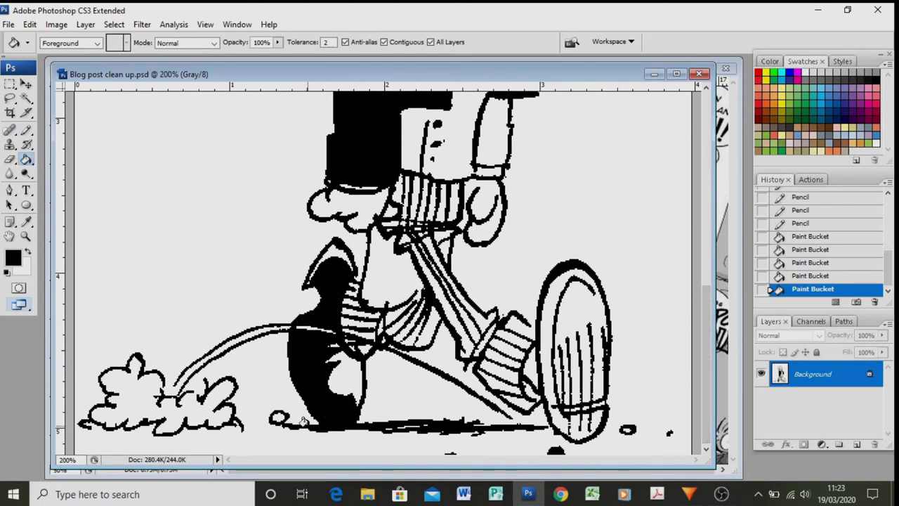
key(ctrl+minus)
key(ctrl+minus)
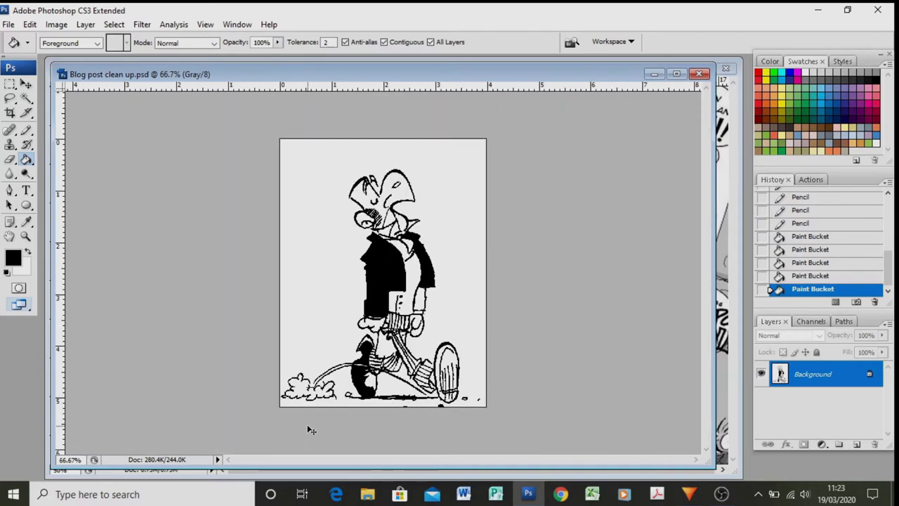
click(418, 303)
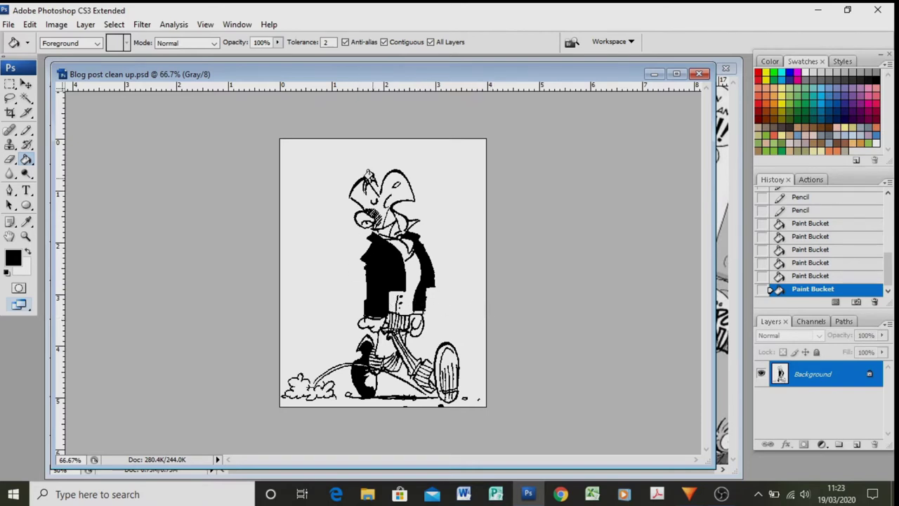
- Fill near the top of the hat, undoing the accidental black background fill
click(362, 179)
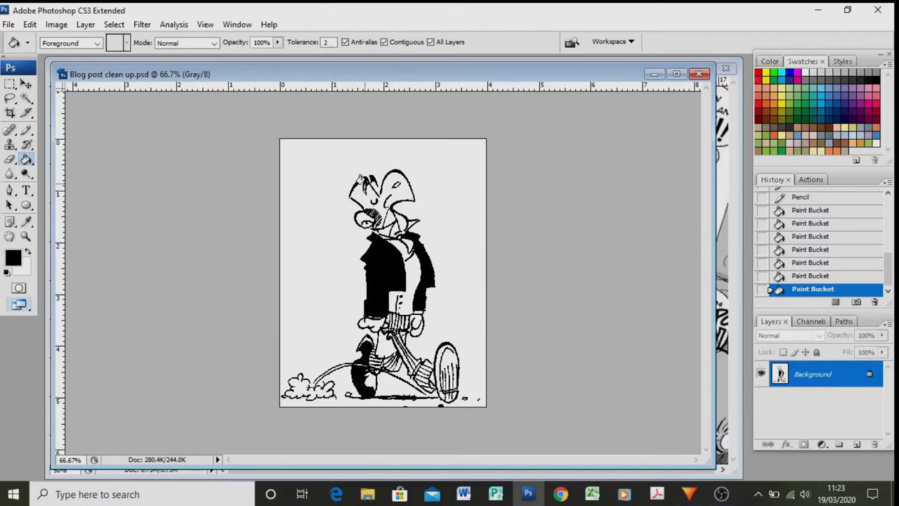
click(291, 196)
key(ctrl+z)
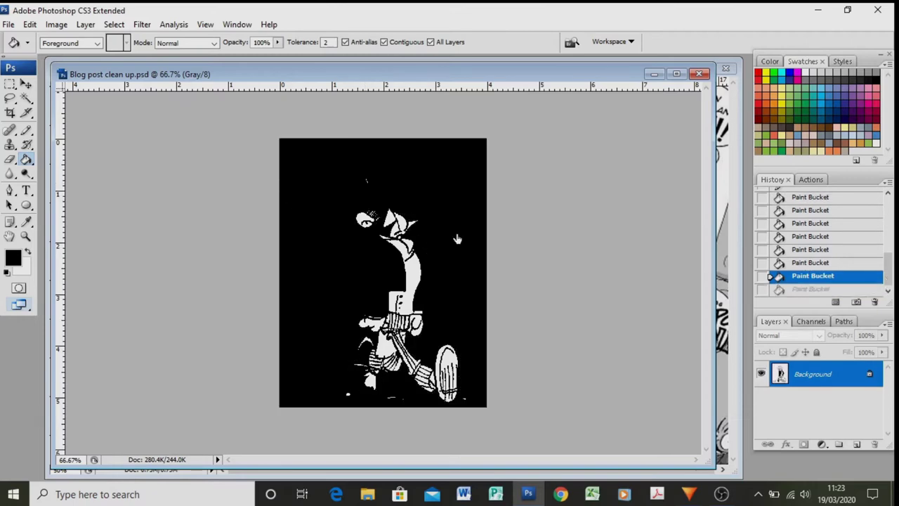
- Zoom in on the head, pencil-close the line gap and fill the hat-tip fold black
click(26, 236)
click(353, 239)
click(353, 240)
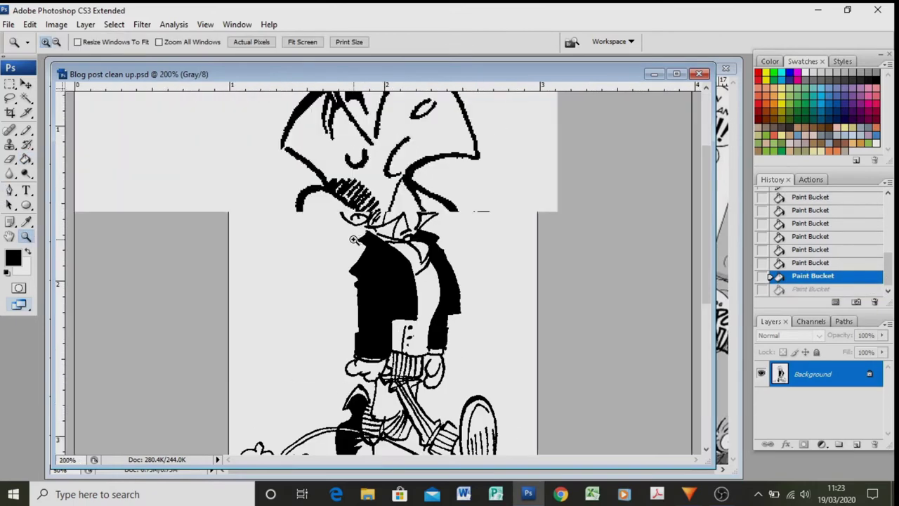
click(362, 211)
key(b)
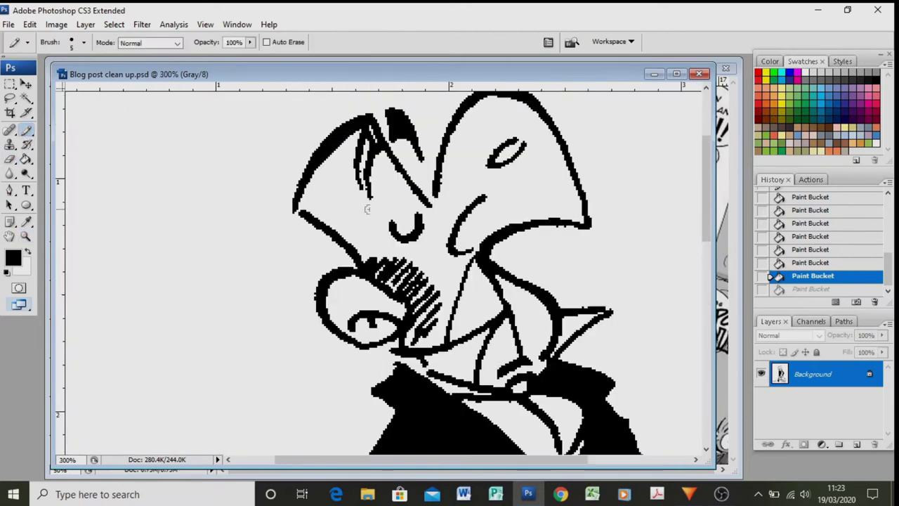
drag(367, 208, 361, 189)
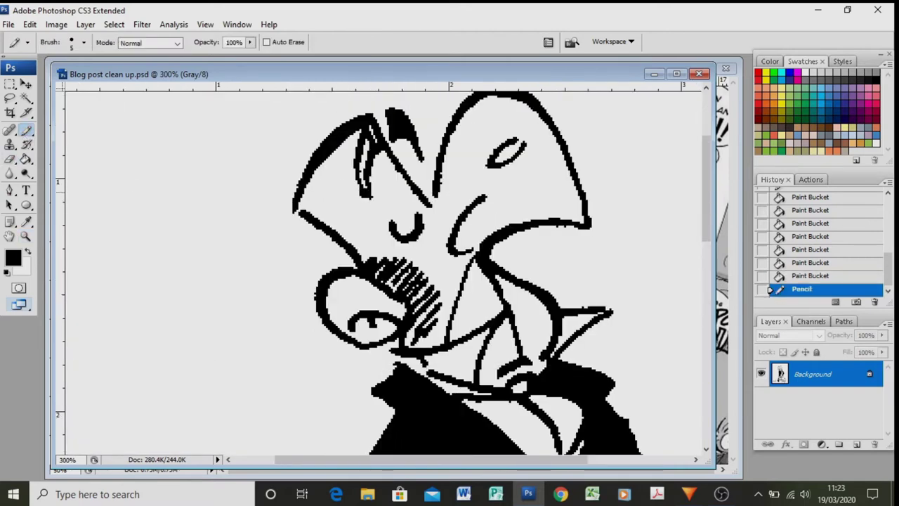
click(26, 160)
click(365, 151)
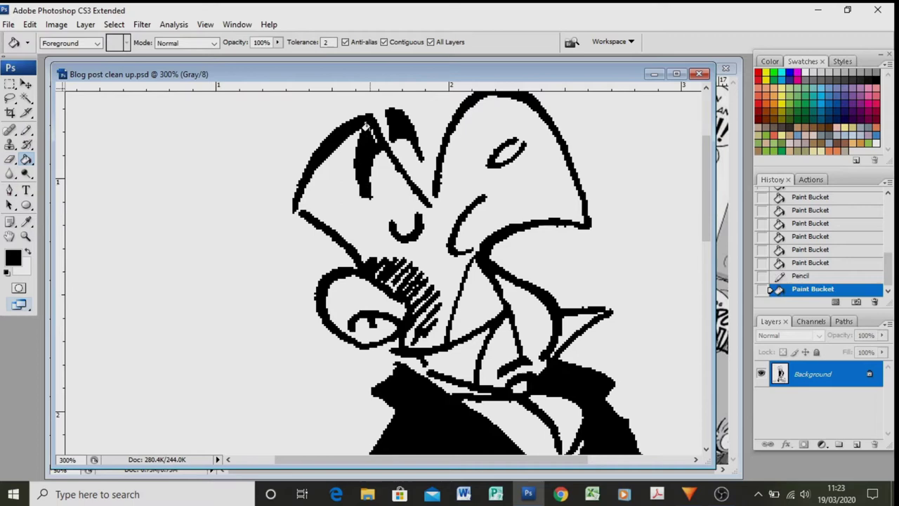
key(ctrl+minus)
key(ctrl+minus)
key(ctrl+minus)
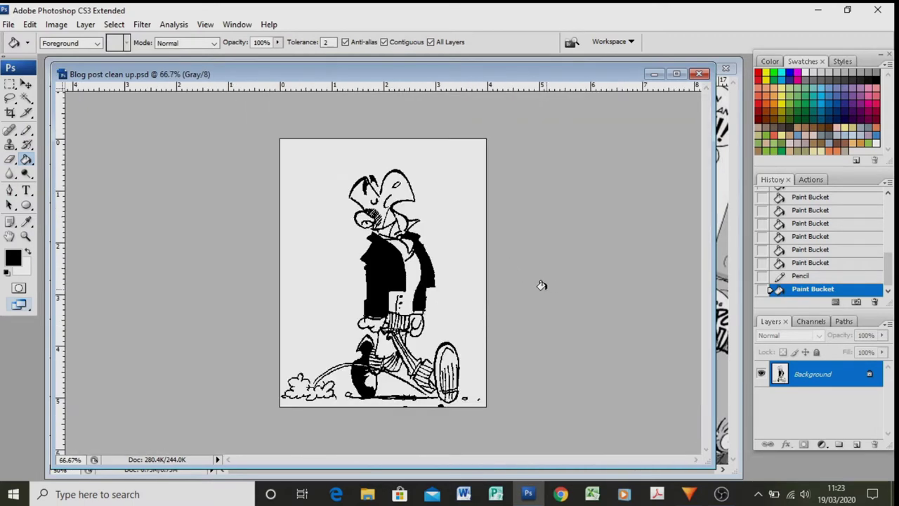
- Change the image mode from Grayscale to CMYK Color
click(57, 24)
mouse_move(61, 40)
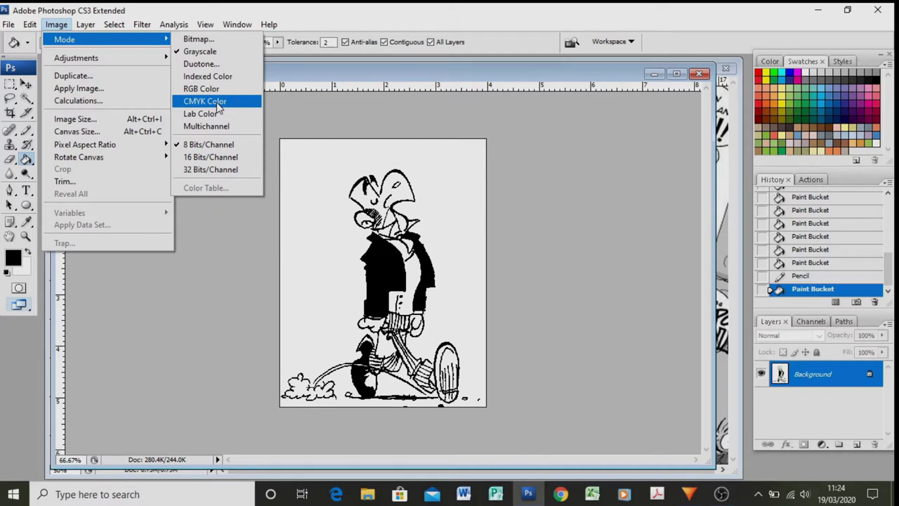
click(218, 106)
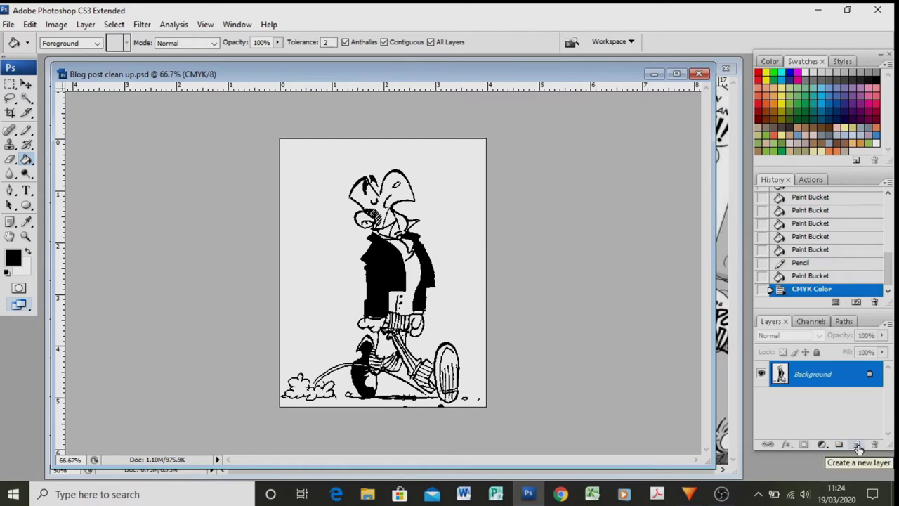
- Create Layer 1 above the Background and set its blend mode to Multiply
click(857, 448)
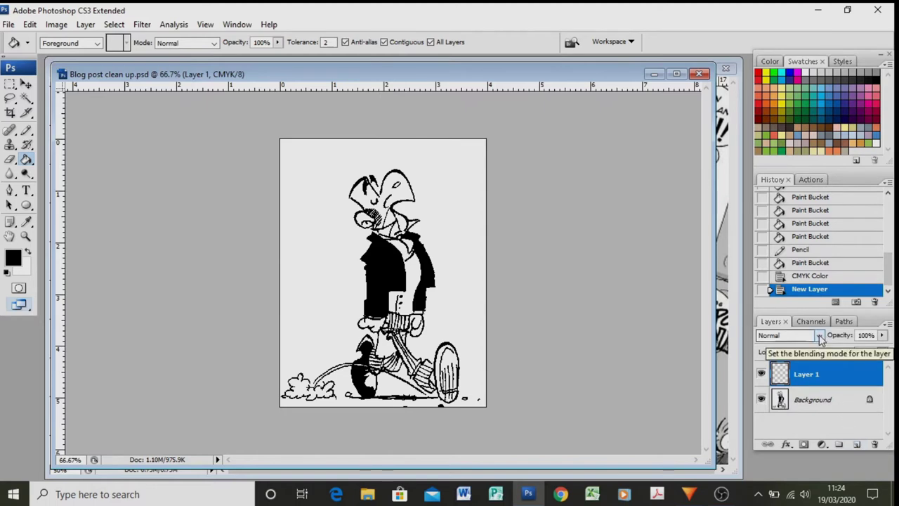
click(818, 335)
click(787, 61)
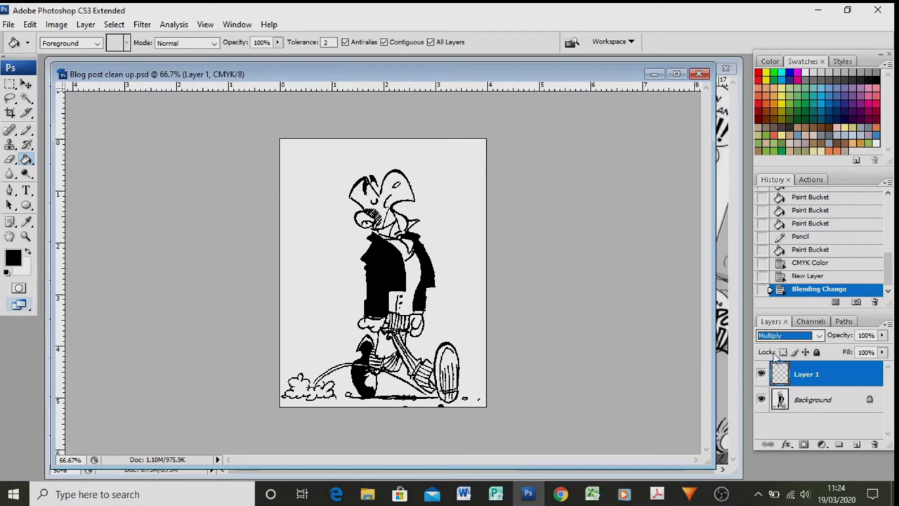
click(25, 236)
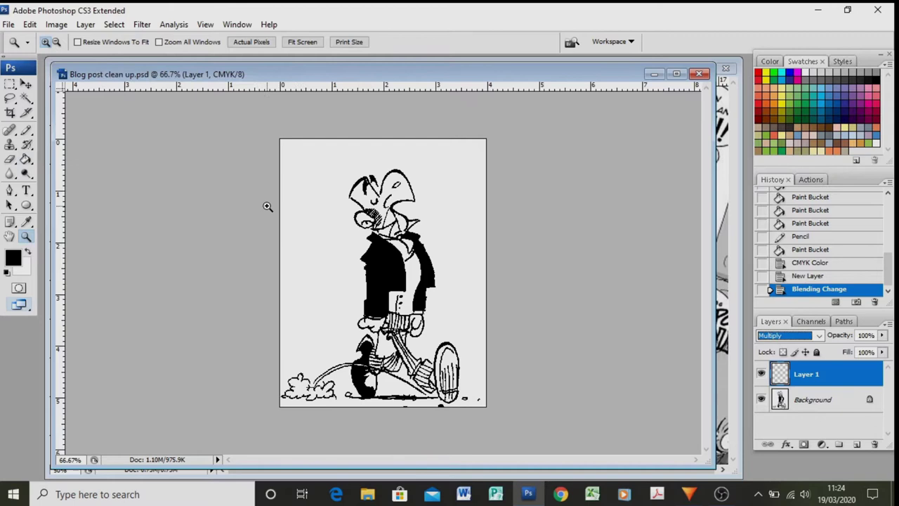
- Zoom in on the upper body and choose the light orange swatch (R 250, G 198, B 122)
click(389, 257)
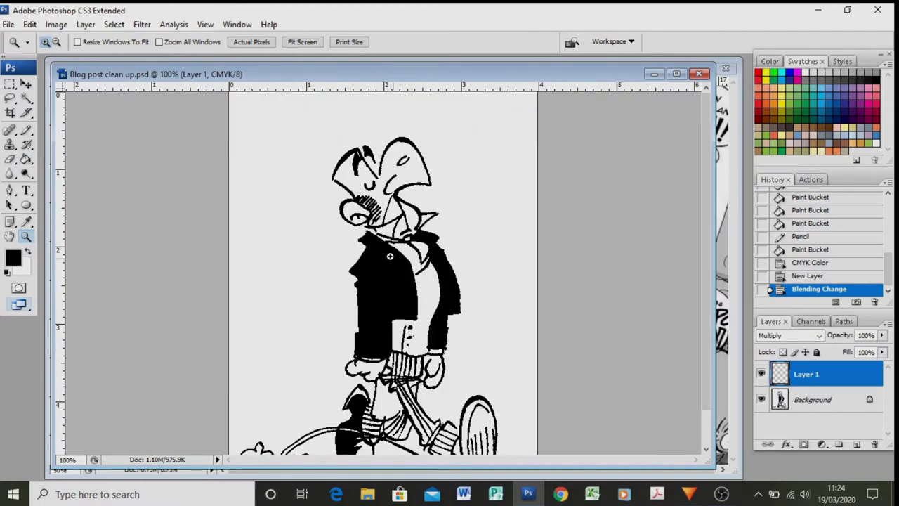
click(320, 245)
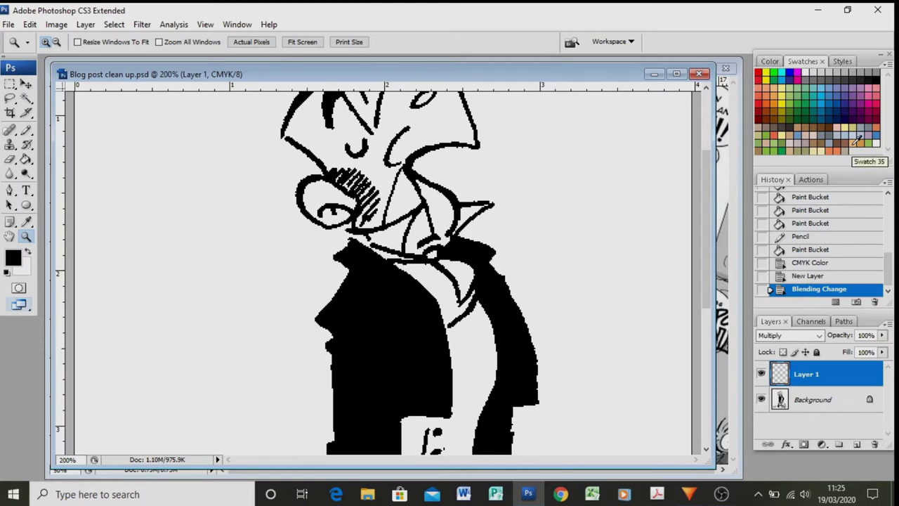
click(856, 141)
click(771, 62)
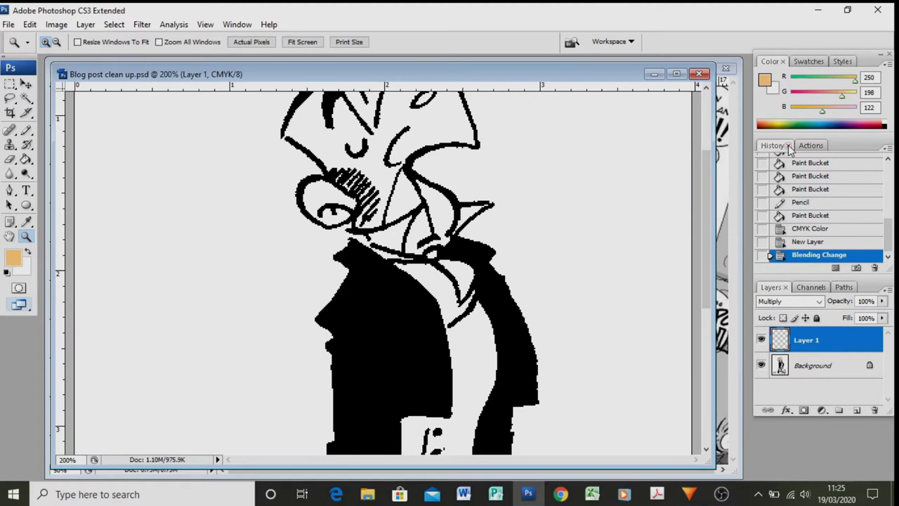
click(808, 61)
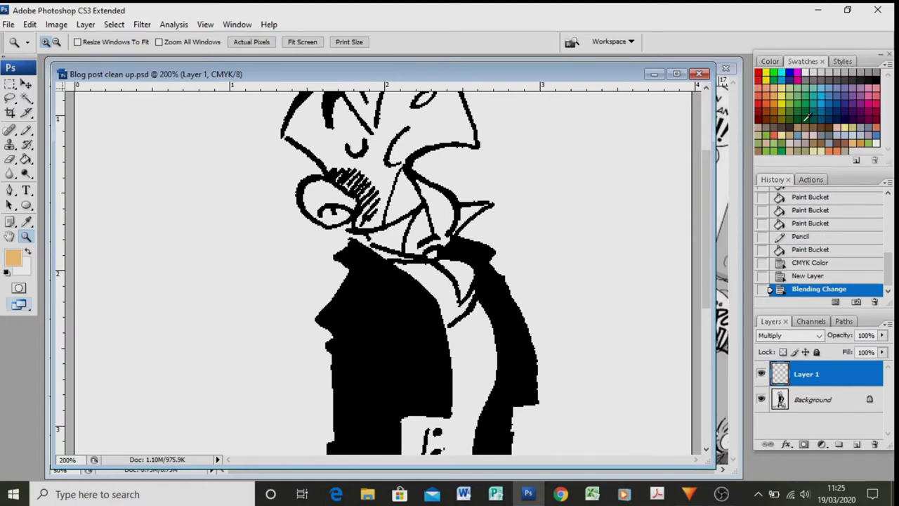
drag(97, 75, 126, 75)
- Open 'Blog Adam and eve header.jpg' from recent files as a colour reference, then minimize it
click(9, 24)
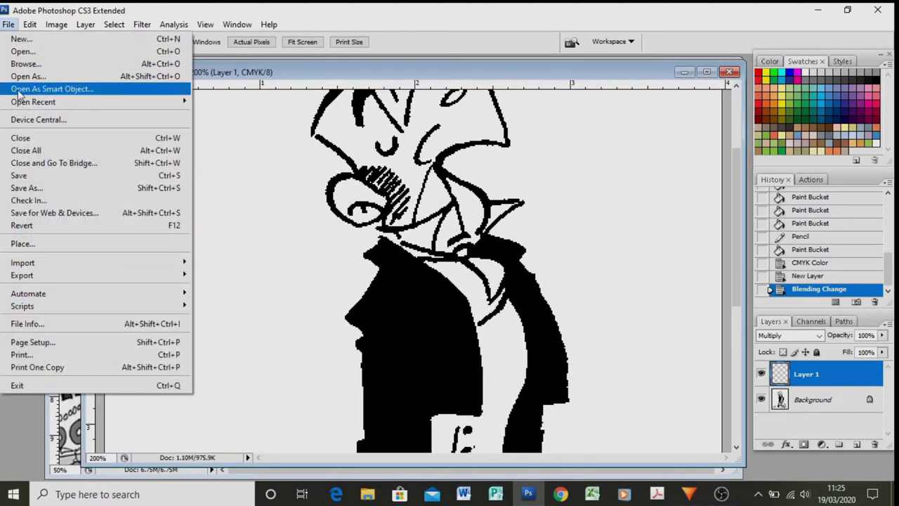
mouse_move(21, 103)
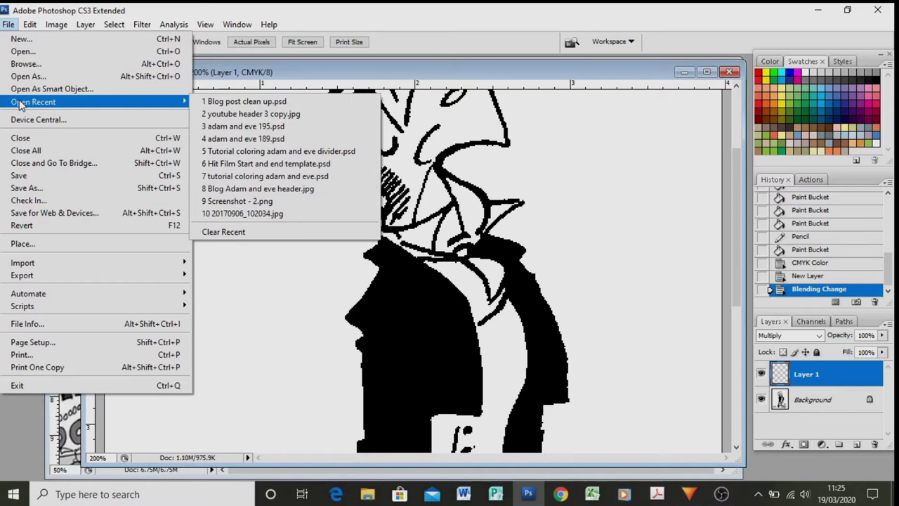
click(231, 188)
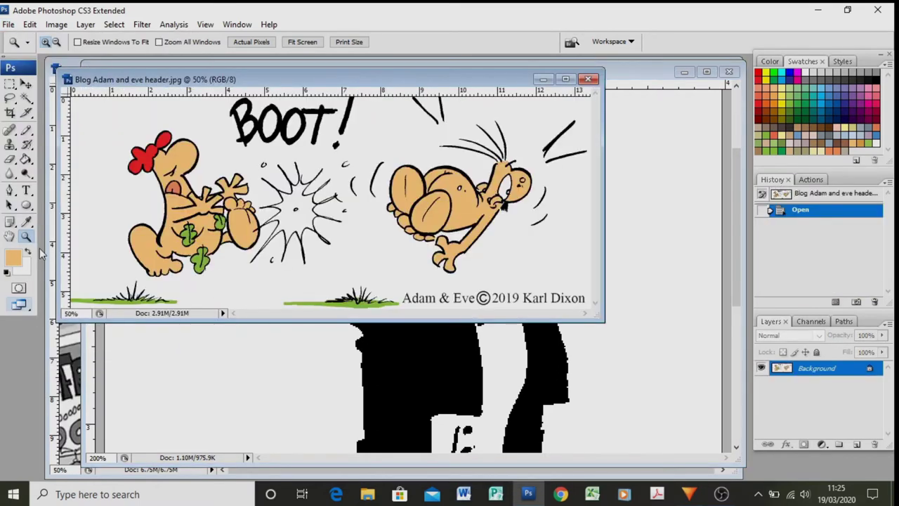
click(24, 222)
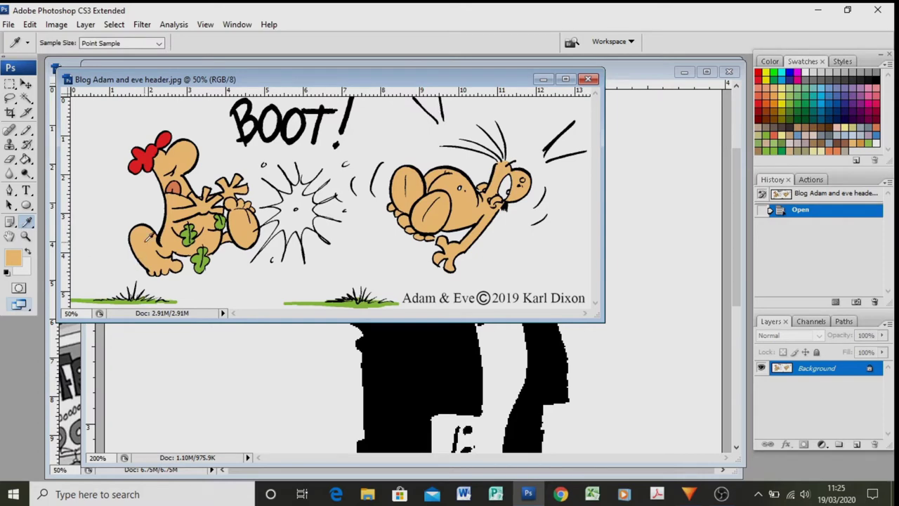
click(543, 79)
scroll(740, 285, up, 3)
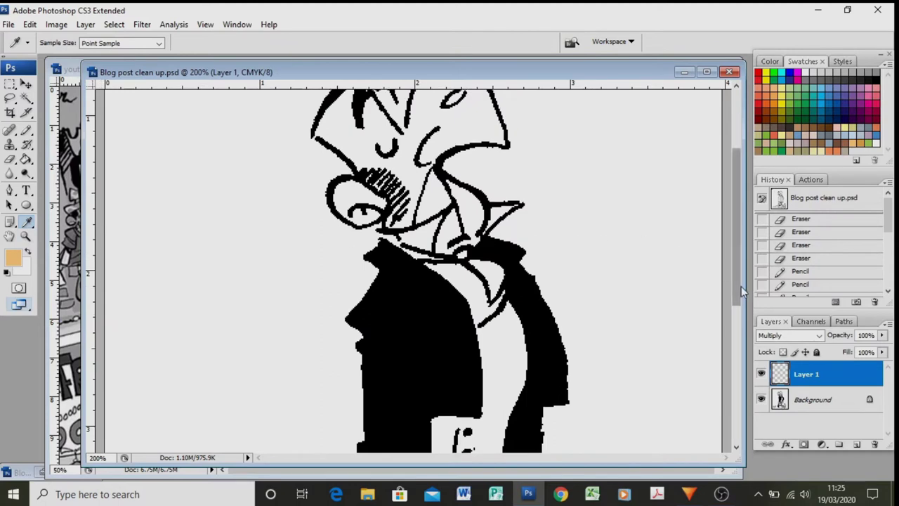
- Try a light orange fill around the head and undo it when it floods the background
click(26, 131)
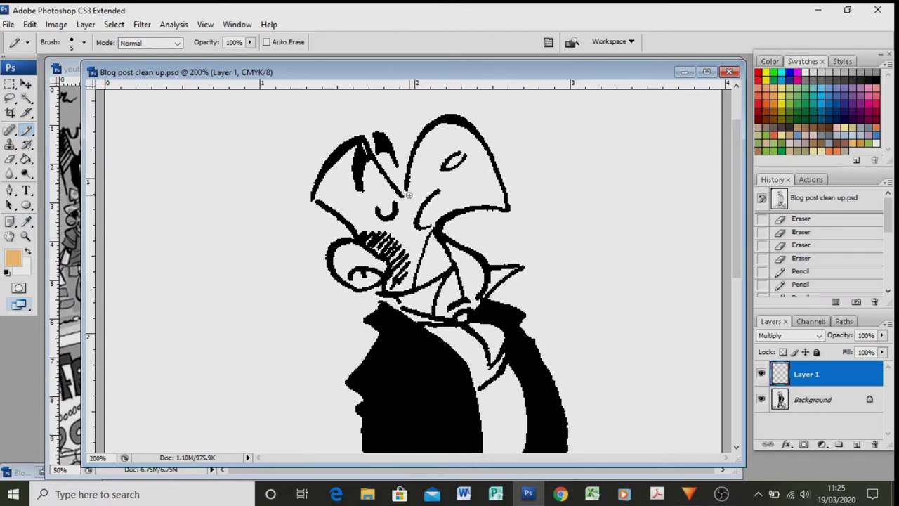
click(26, 159)
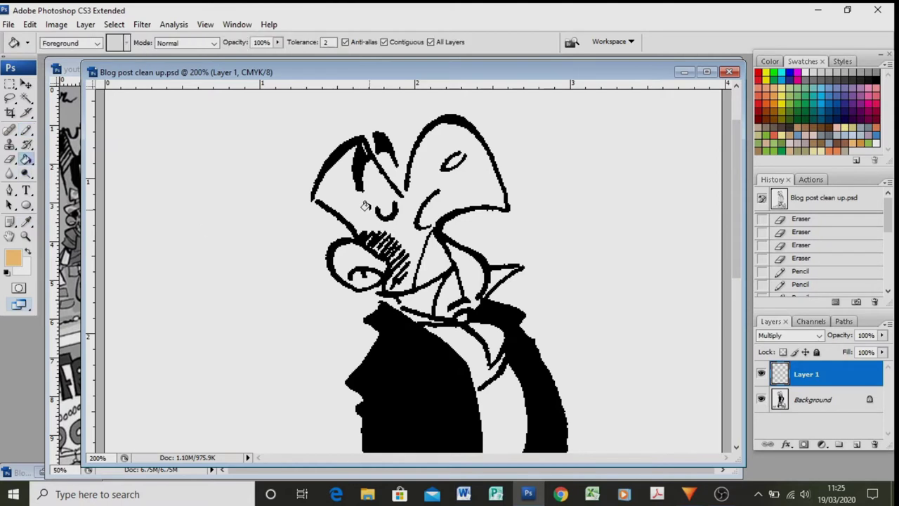
click(277, 244)
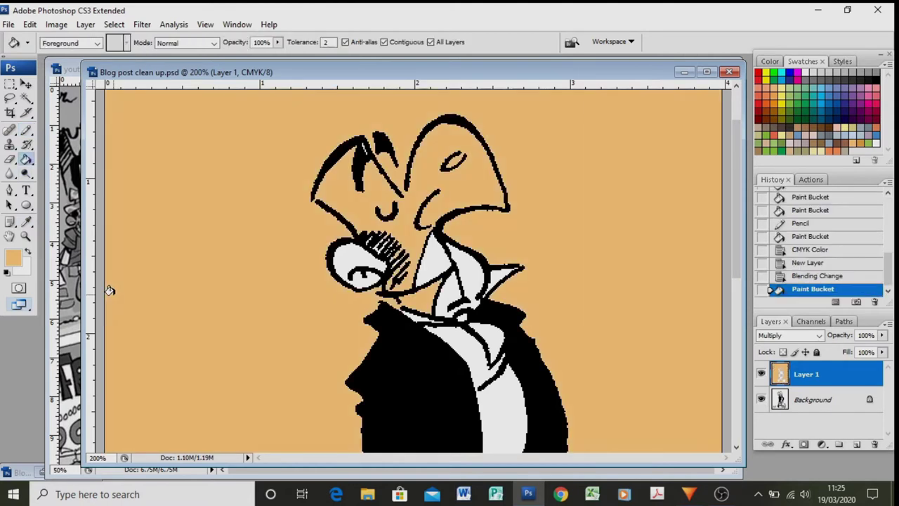
click(807, 276)
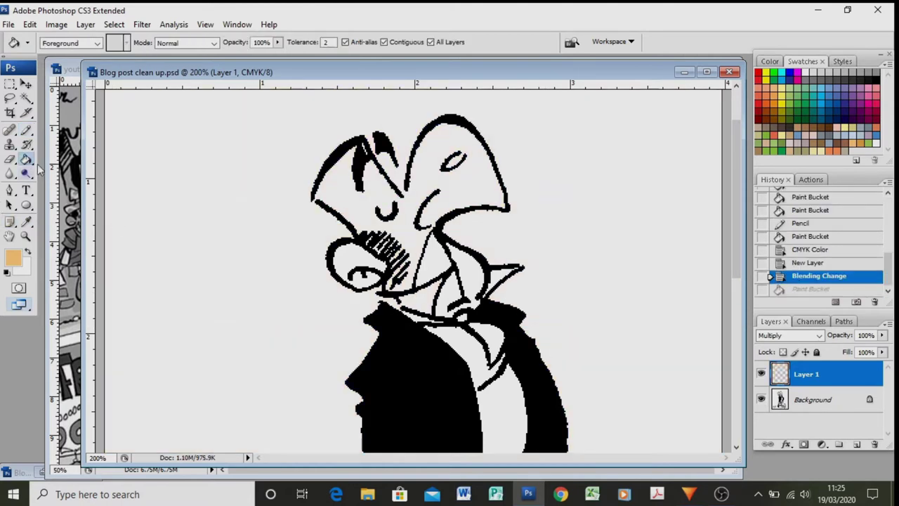
- Plug two gaps in the face outline with light orange pencil dots
click(26, 130)
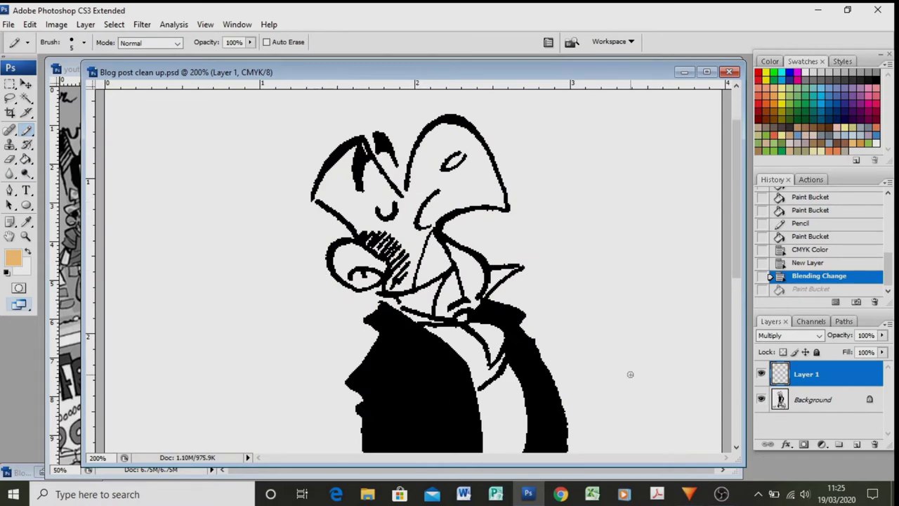
scroll(738, 287, down, 3)
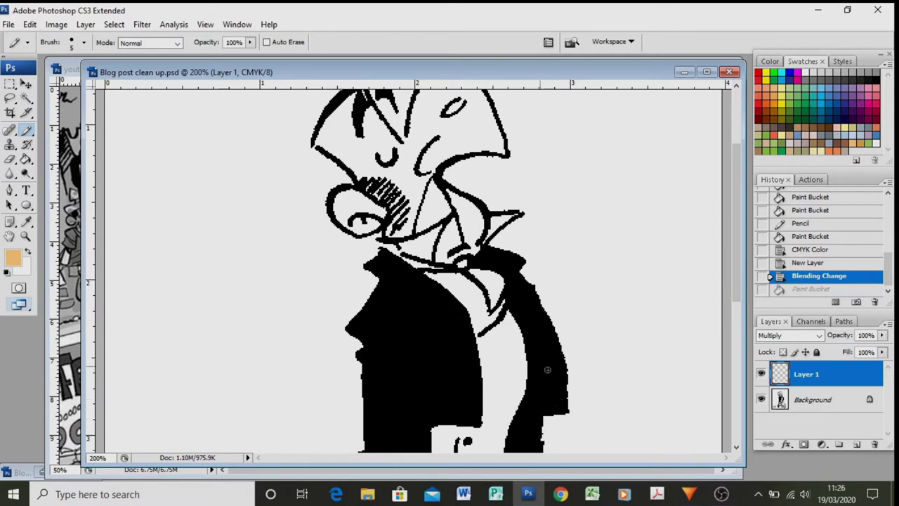
click(405, 140)
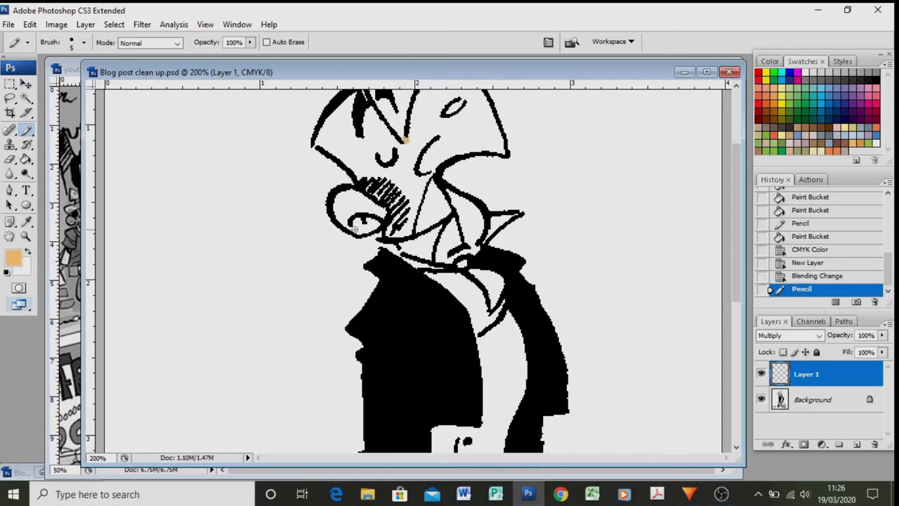
click(316, 145)
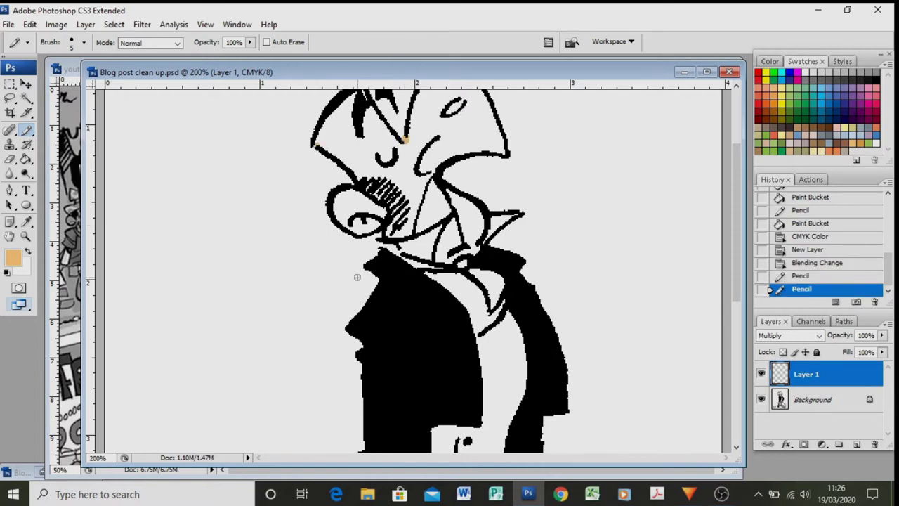
- Paint Bucket the butler's face, cheek, chin and neck pale skin orange
click(26, 158)
click(319, 169)
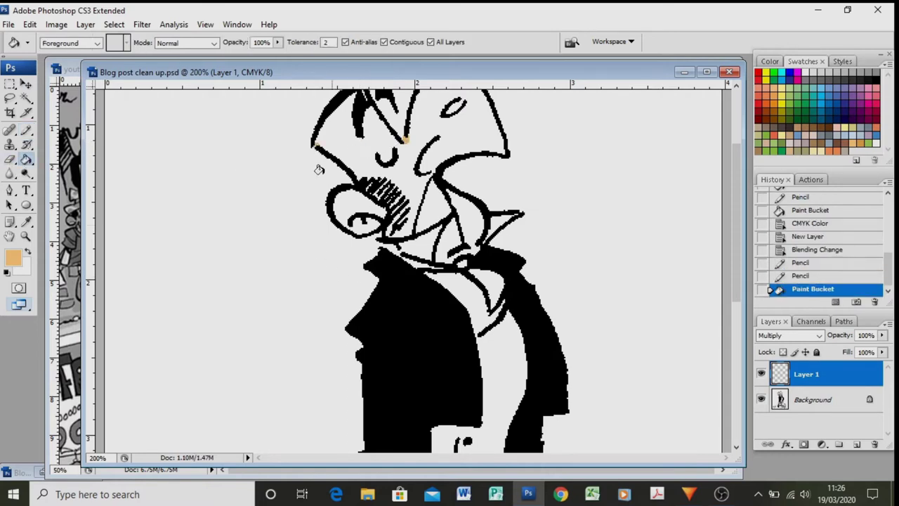
click(353, 202)
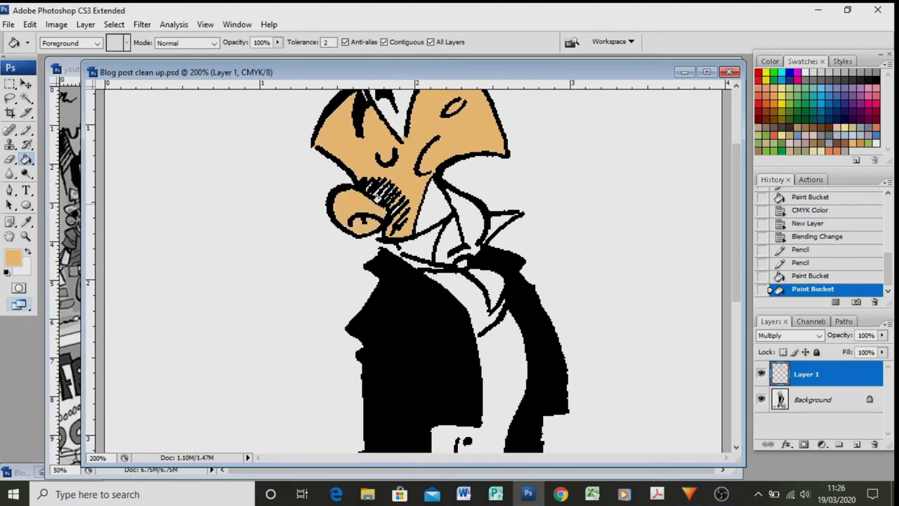
click(463, 215)
click(436, 218)
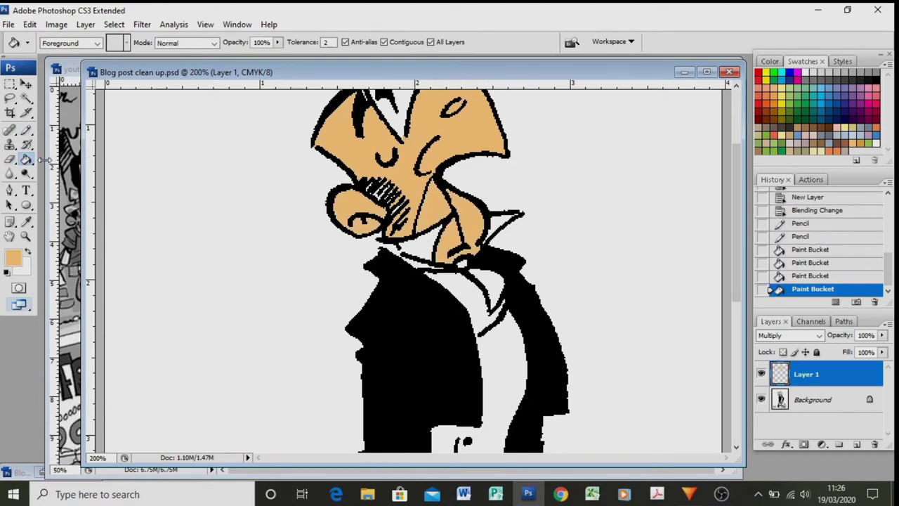
- Pencil a gap closed in the cheek hatching and zoom in on the face
click(26, 130)
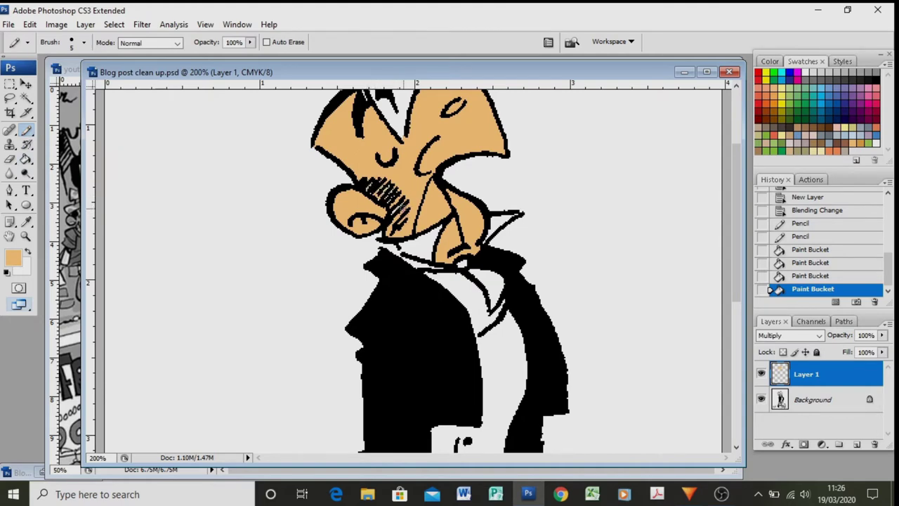
drag(388, 216, 404, 201)
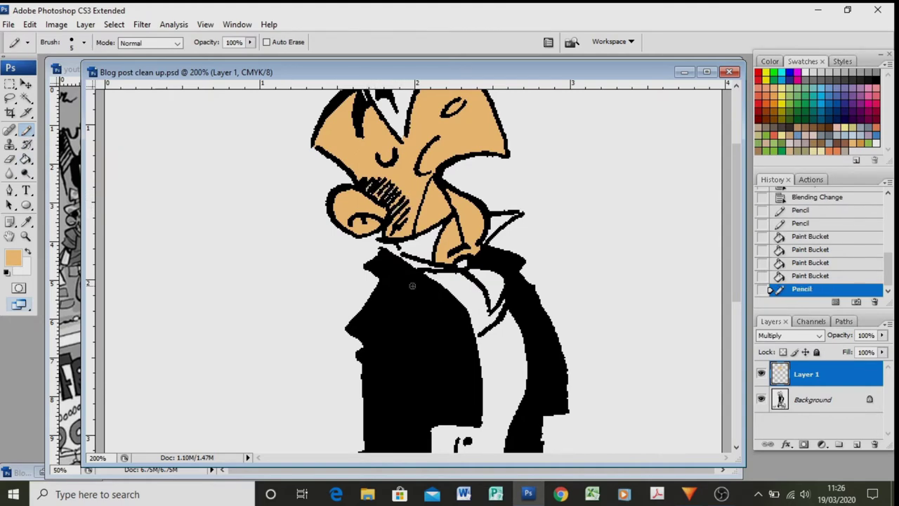
click(26, 236)
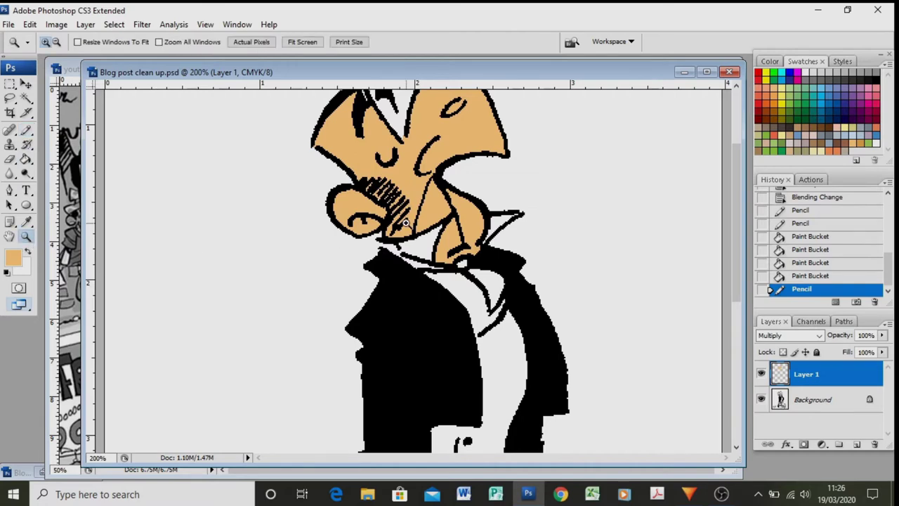
click(406, 223)
- Fill a small area near the cheek, then undo that stray fill in History
click(26, 159)
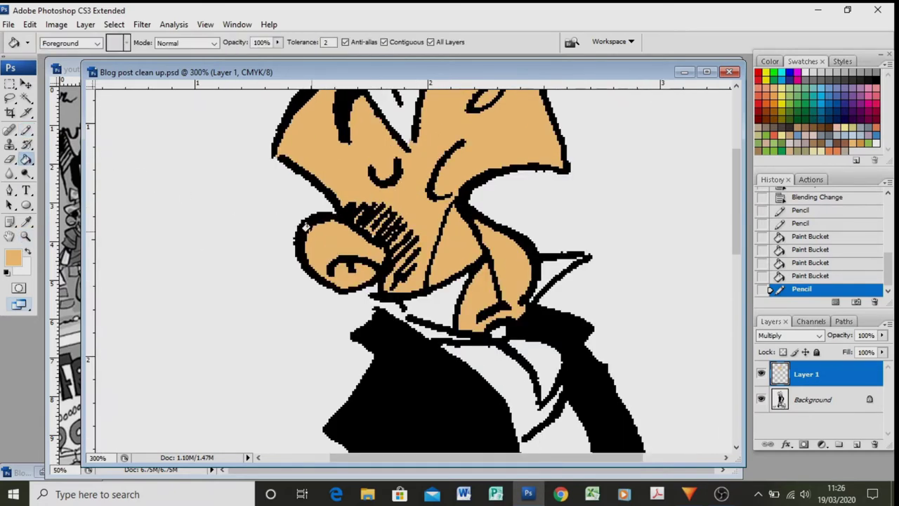
click(304, 219)
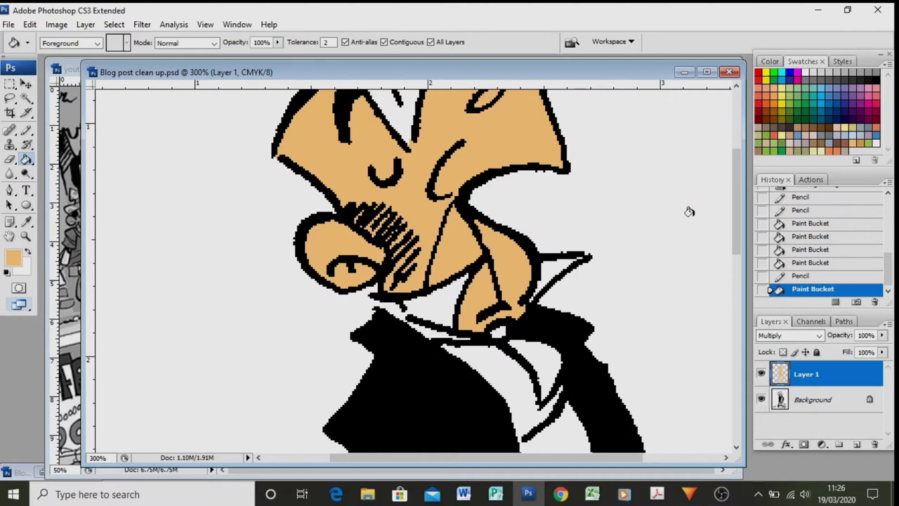
click(800, 276)
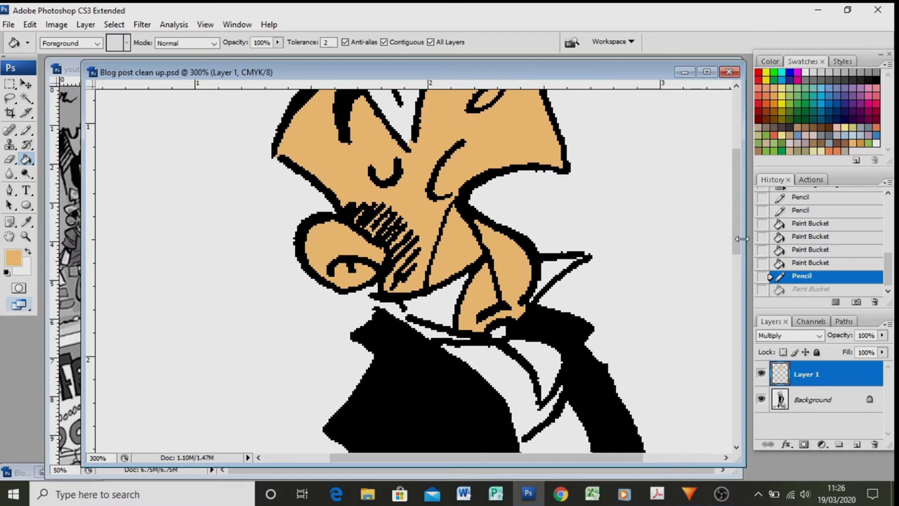
mouse_move(736, 246)
mouse_down()
mouse_move(736, 358)
mouse_move(746, 237)
mouse_move(708, 223)
mouse_up()
- Fill the left hand skin orange, and try a fill near the collar
click(394, 331)
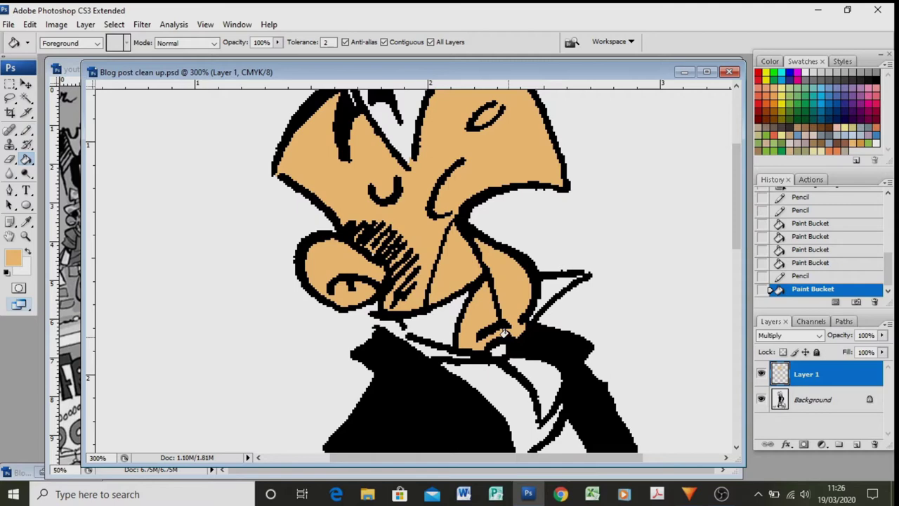
click(540, 340)
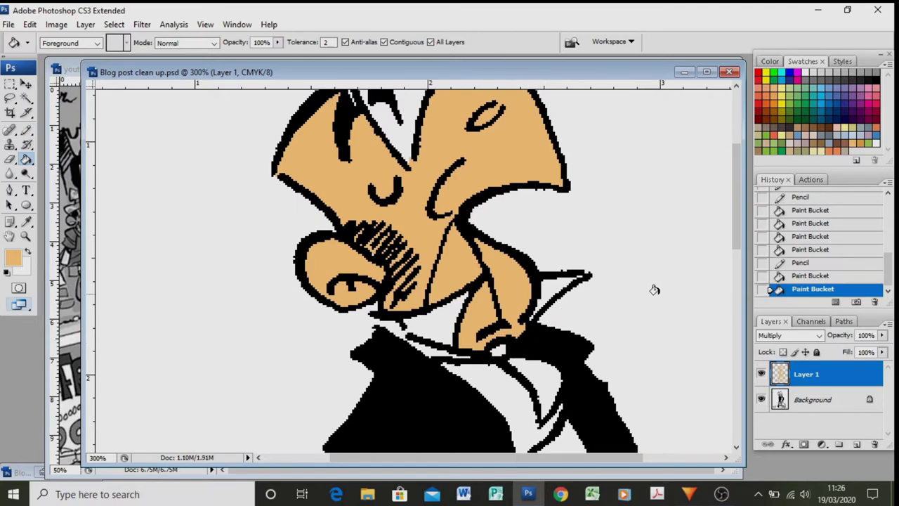
key(ctrl+z)
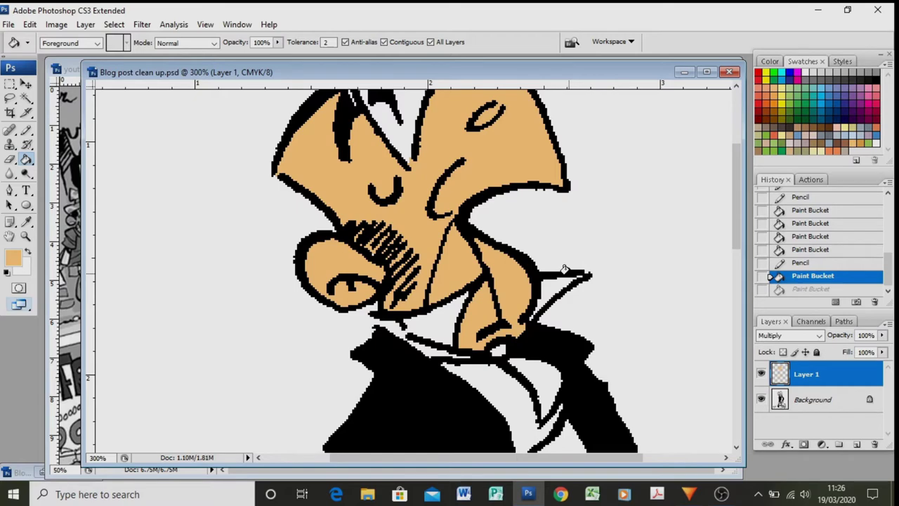
key(ctrl+z)
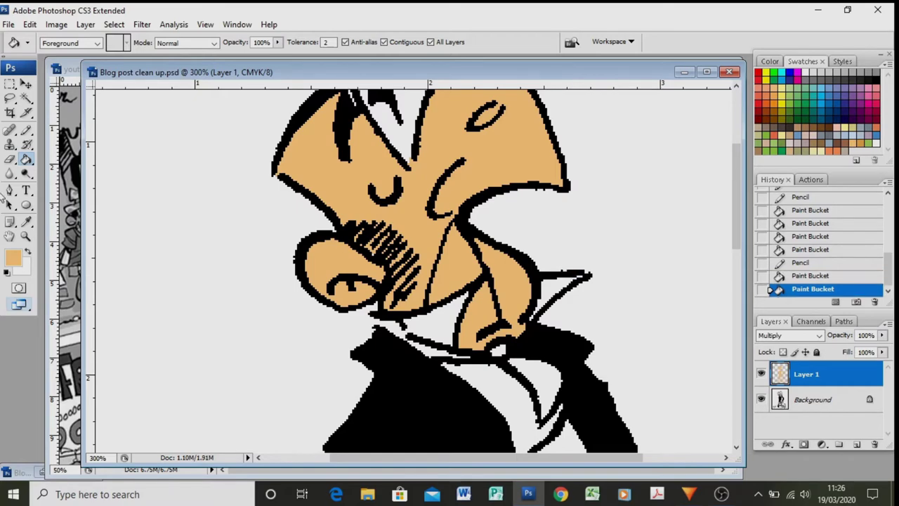
- Zoom in on the mouth, undo the collar fill in History, then zoom out
click(26, 237)
click(400, 295)
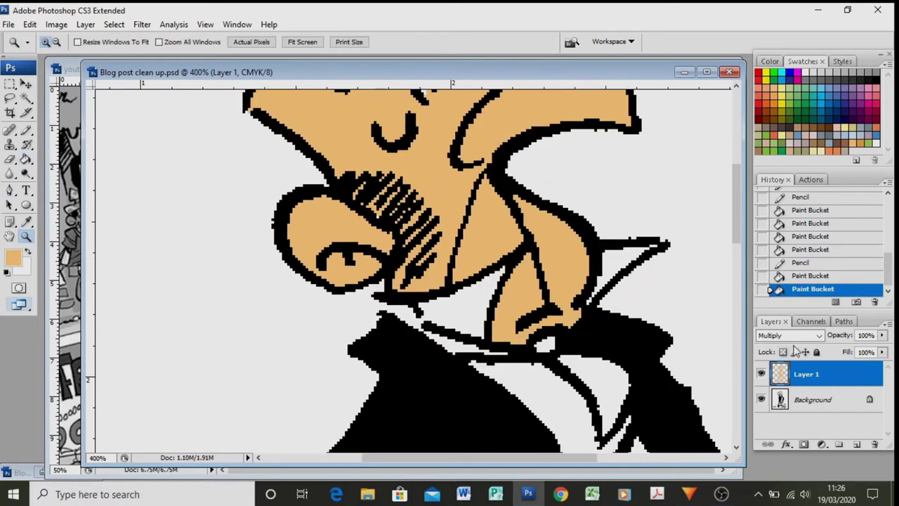
click(809, 276)
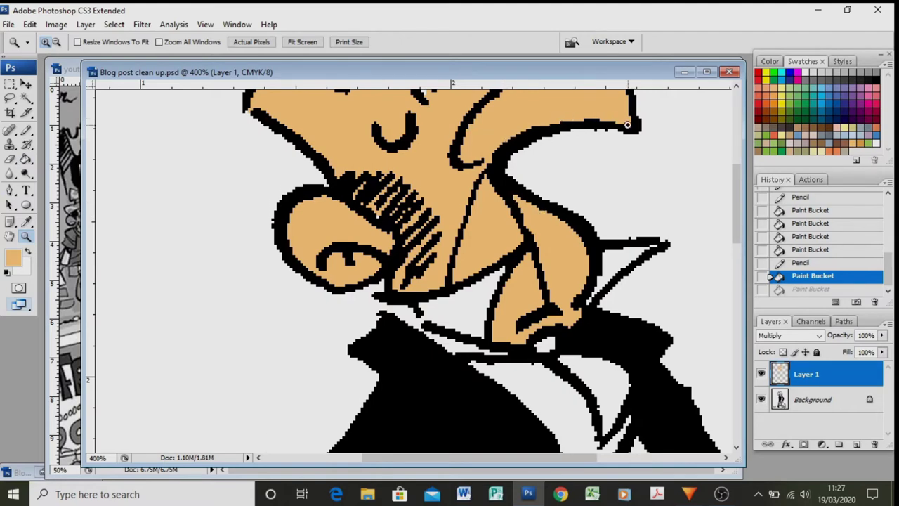
key(ctrl+minus)
key(ctrl+minus)
key(ctrl+minus)
key(ctrl+minus)
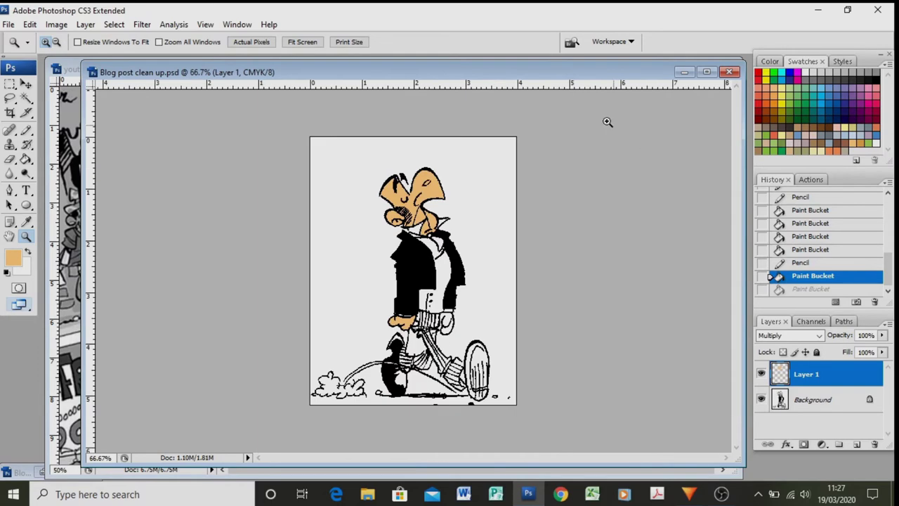
- Zoom in on the hands and legs and fill the right hand skin orange
click(446, 342)
click(446, 342)
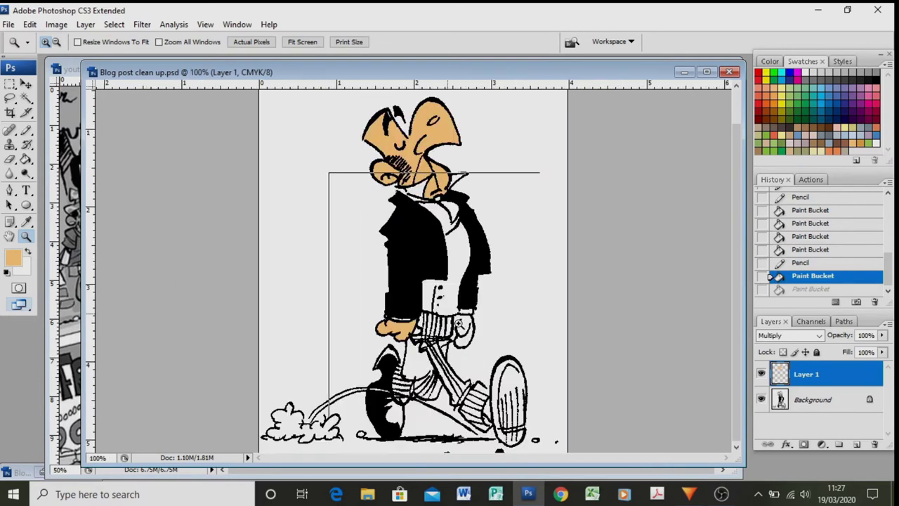
click(447, 342)
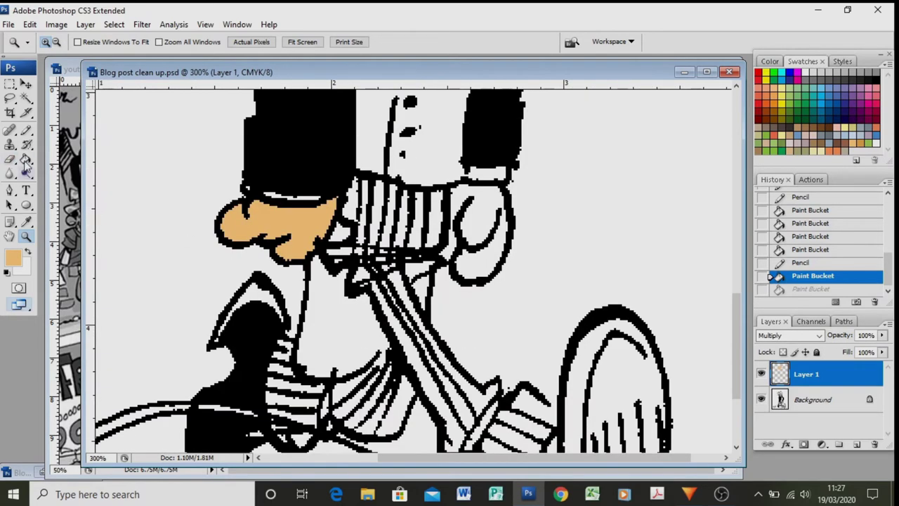
click(26, 159)
click(464, 259)
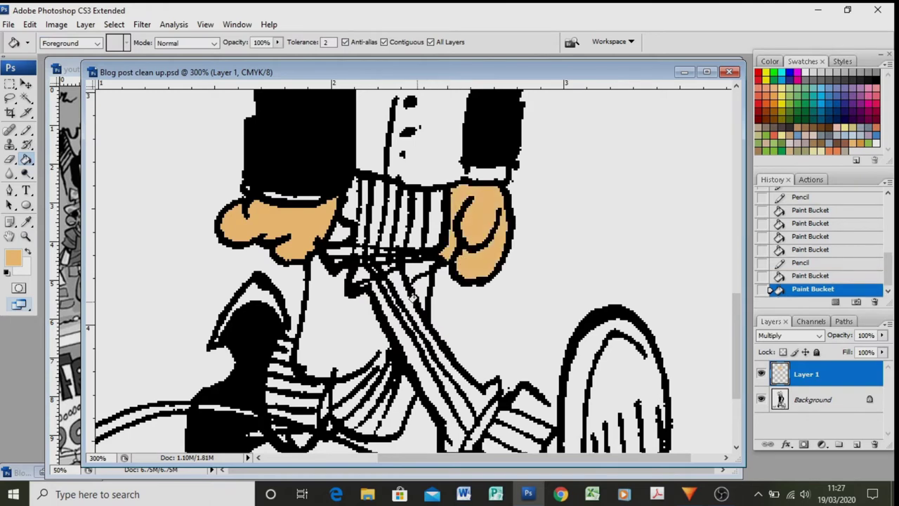
- Set the paint colour to a slightly darker slate grey
click(829, 134)
click(16, 259)
drag(140, 295, 142, 306)
click(415, 203)
drag(738, 314, 732, 337)
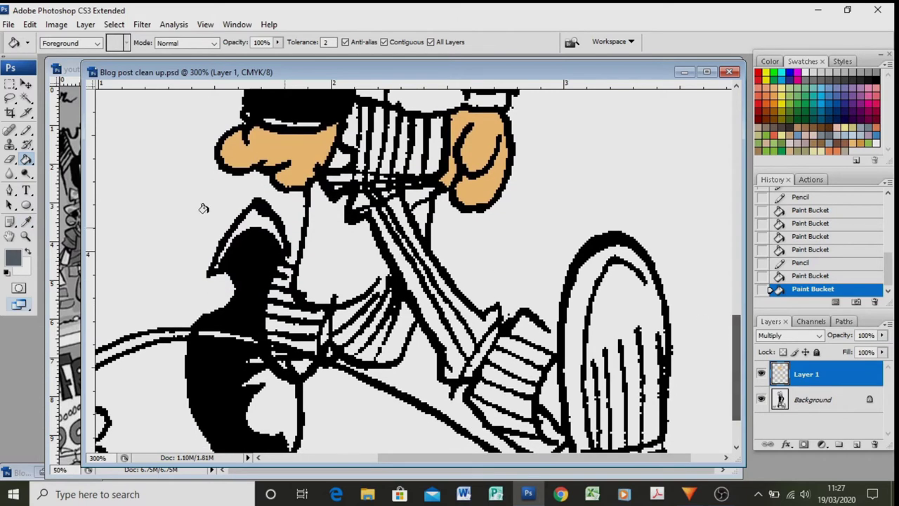
- Pencil two gaps closed in the leg linework
click(26, 130)
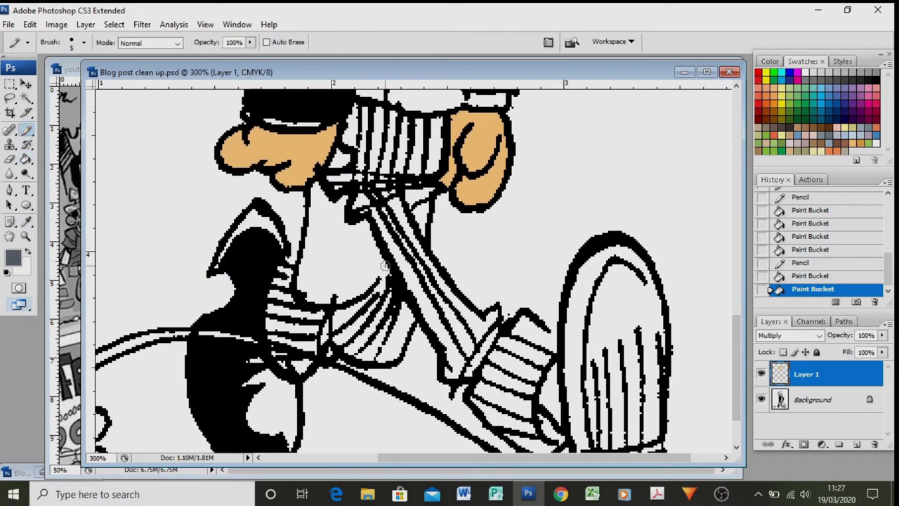
drag(385, 268, 379, 280)
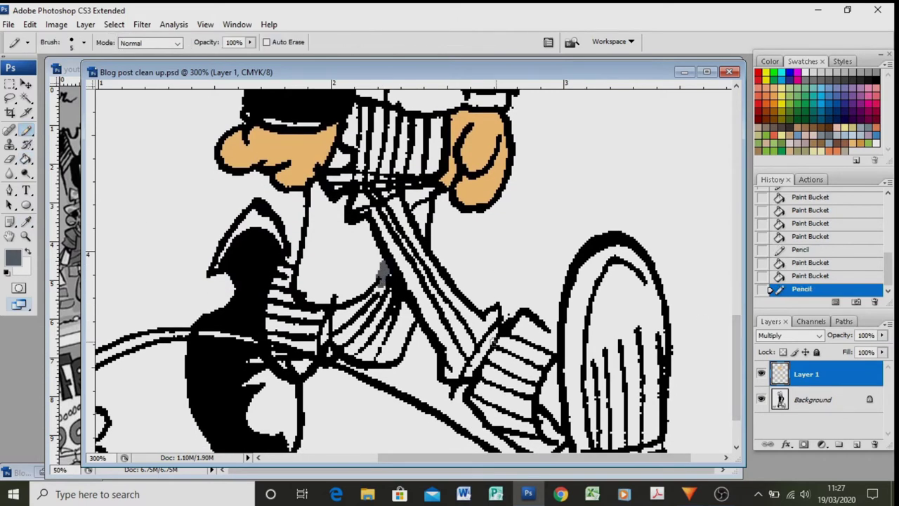
click(551, 338)
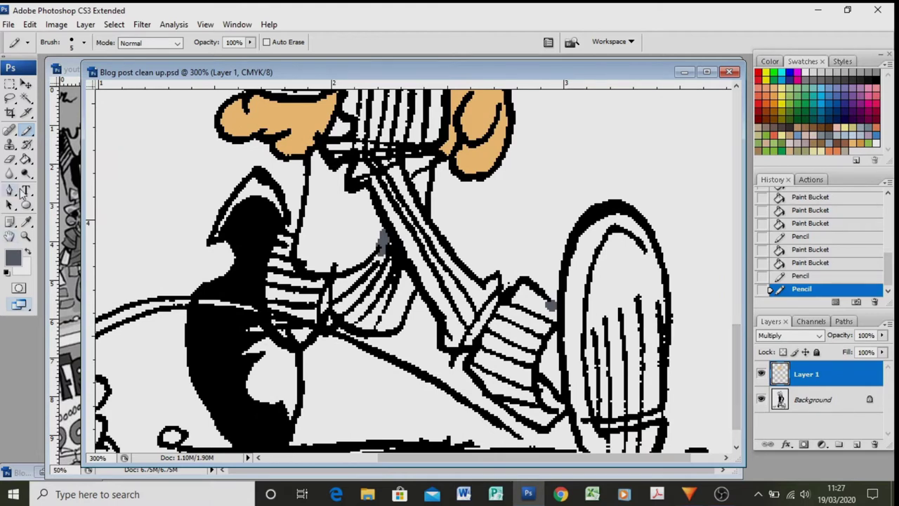
- Paint Bucket the rear trouser stripe segments dark grey
click(26, 160)
click(387, 309)
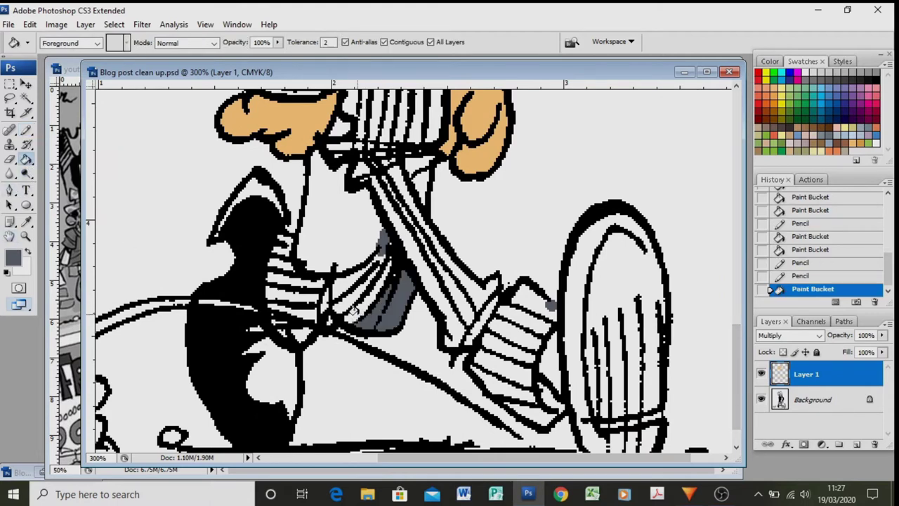
click(366, 295)
click(343, 290)
click(351, 281)
click(319, 296)
click(324, 304)
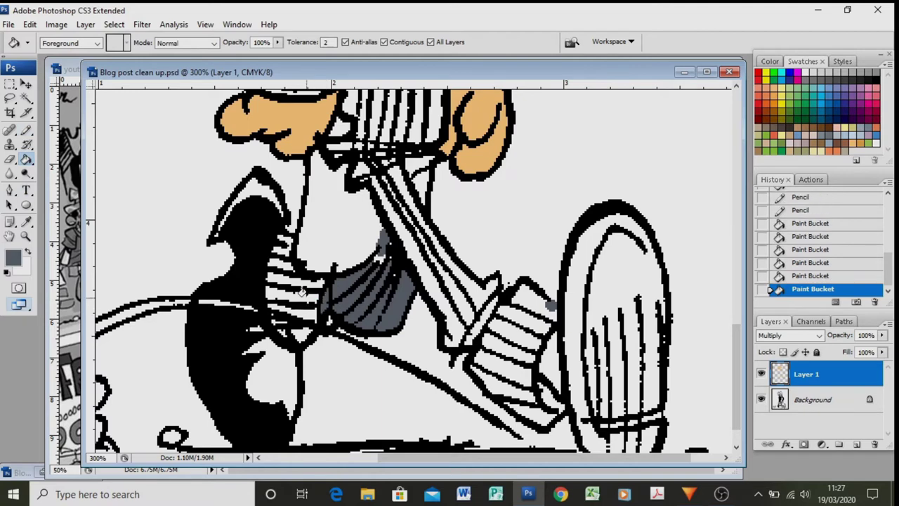
click(295, 292)
click(283, 271)
click(281, 247)
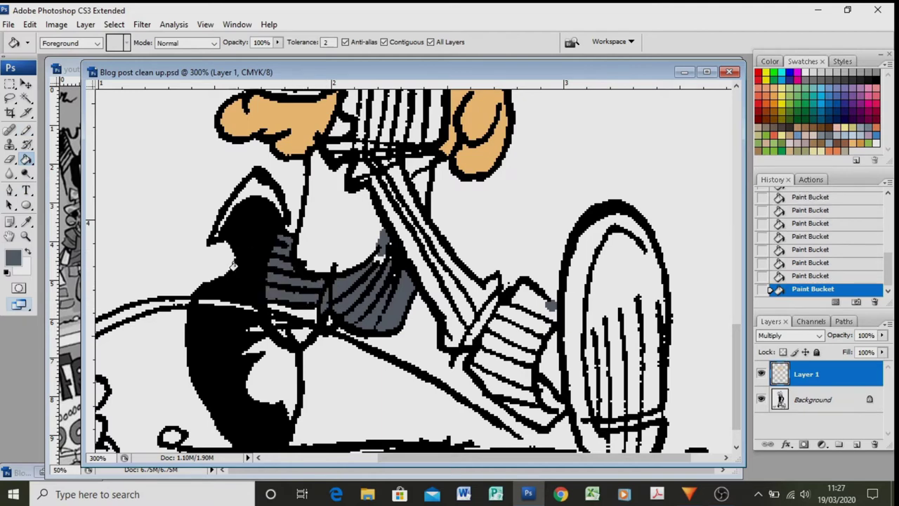
click(292, 313)
click(299, 333)
- Fill the forward trouser leg and each of its cuff stripes dark grey
click(445, 324)
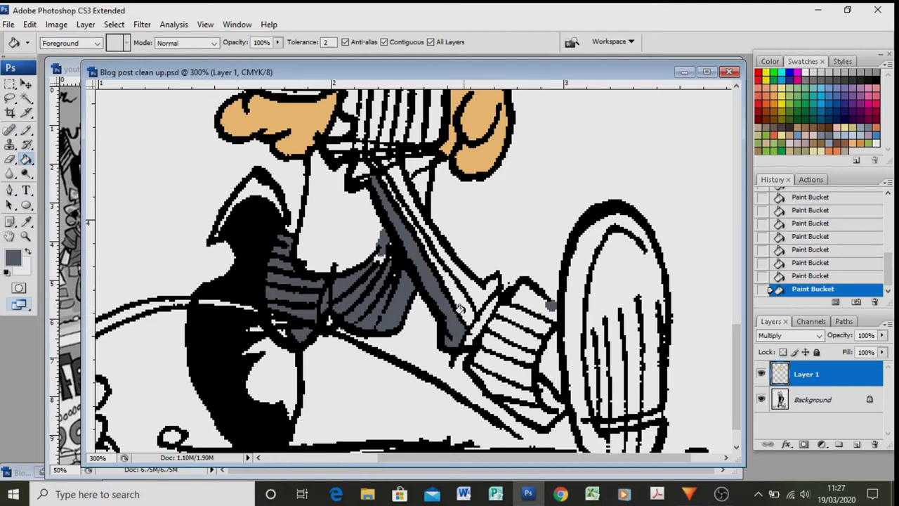
click(471, 295)
click(491, 292)
click(520, 302)
click(507, 322)
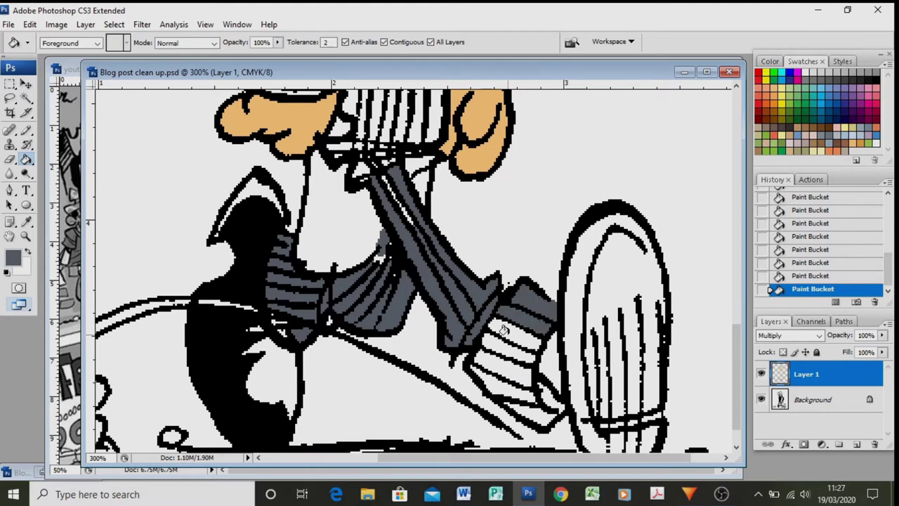
click(504, 334)
click(500, 351)
click(499, 369)
click(505, 385)
click(523, 411)
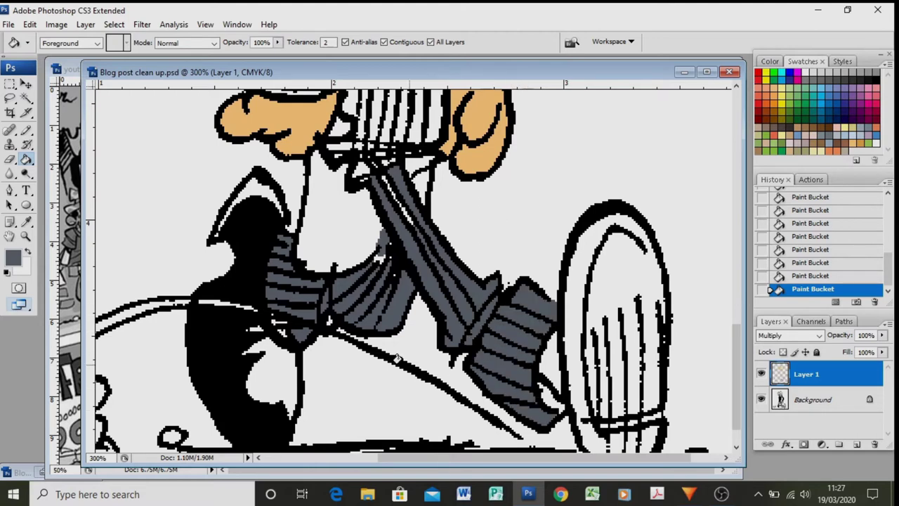
- Touch up the remaining white gaps on the leg with the grey Pencil
click(26, 129)
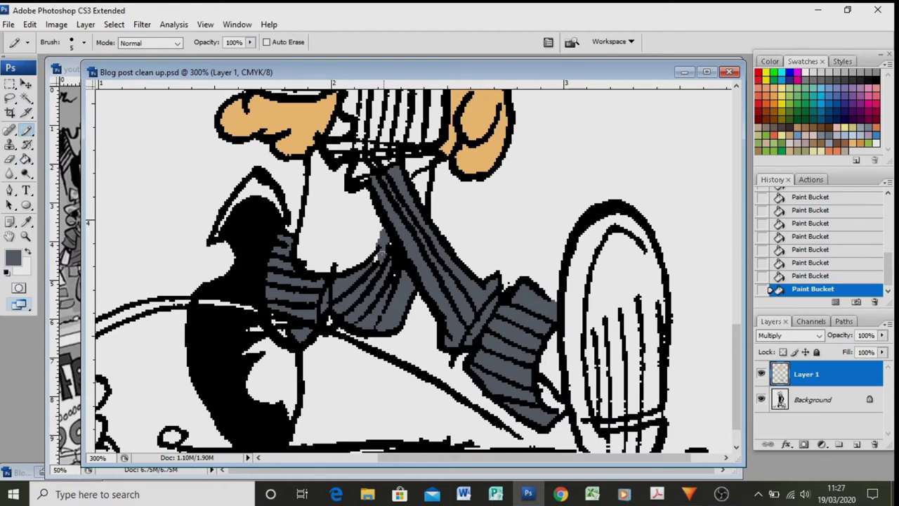
click(379, 259)
mouse_move(412, 155)
mouse_down()
mouse_move(408, 201)
mouse_move(416, 205)
mouse_move(429, 150)
mouse_move(419, 201)
mouse_move(382, 188)
mouse_move(377, 162)
mouse_move(352, 171)
mouse_move(389, 162)
mouse_move(422, 188)
mouse_move(438, 248)
mouse_up()
click(393, 277)
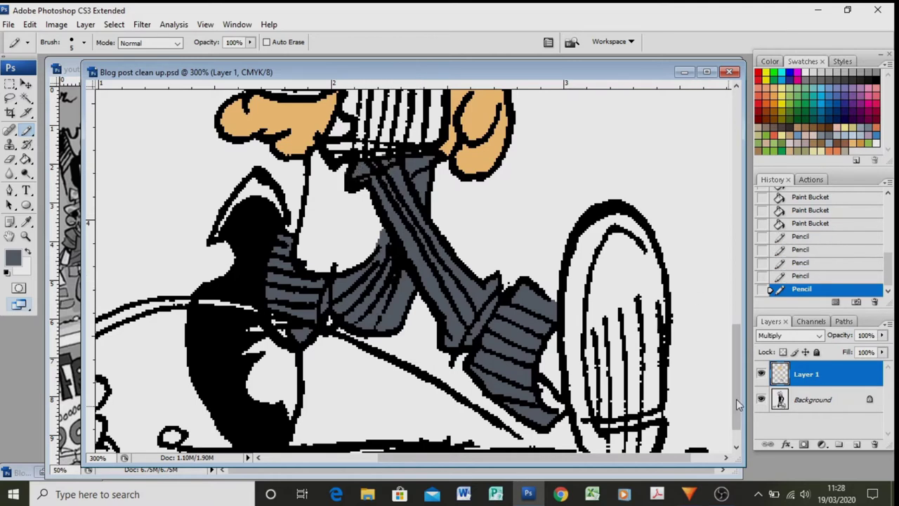
drag(734, 399, 735, 345)
- Paint Bucket each white stripe of the band between the hands grey
click(26, 158)
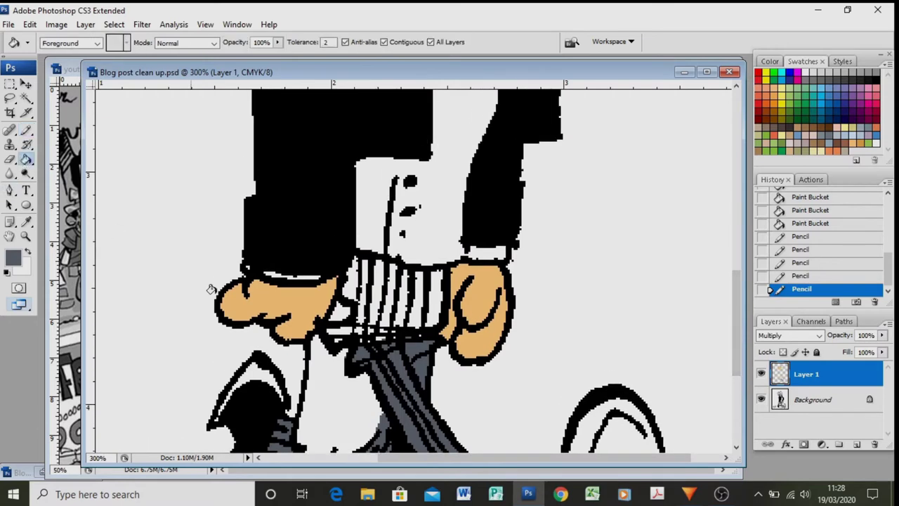
click(348, 287)
click(337, 327)
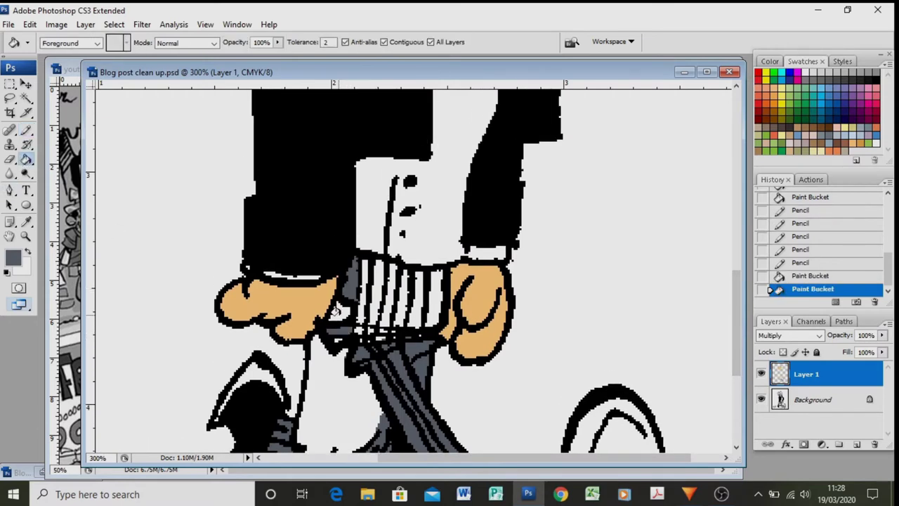
click(365, 318)
click(359, 309)
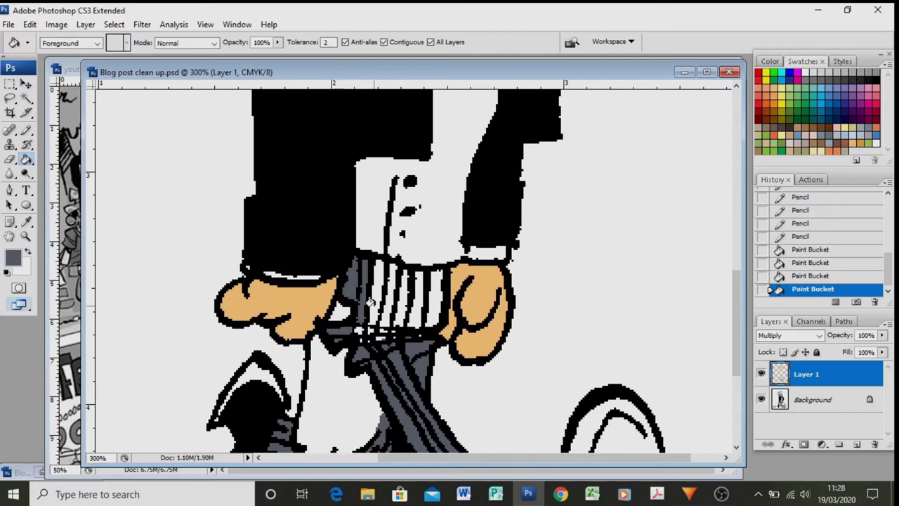
click(376, 309)
click(392, 309)
click(413, 312)
click(415, 312)
click(433, 309)
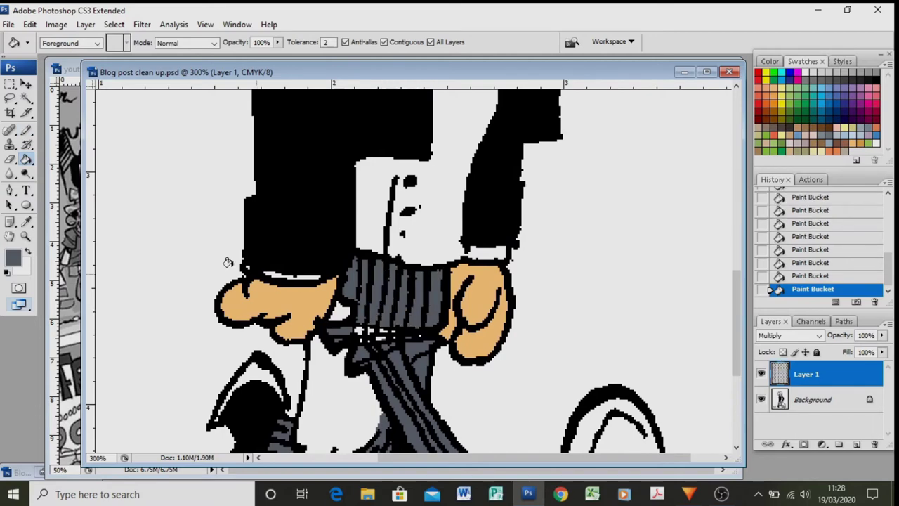
- Pencil over the belt-line gaps and fill the white gap by the left hand tan
click(26, 129)
mouse_move(397, 330)
mouse_down()
mouse_move(342, 329)
mouse_move(422, 335)
mouse_up()
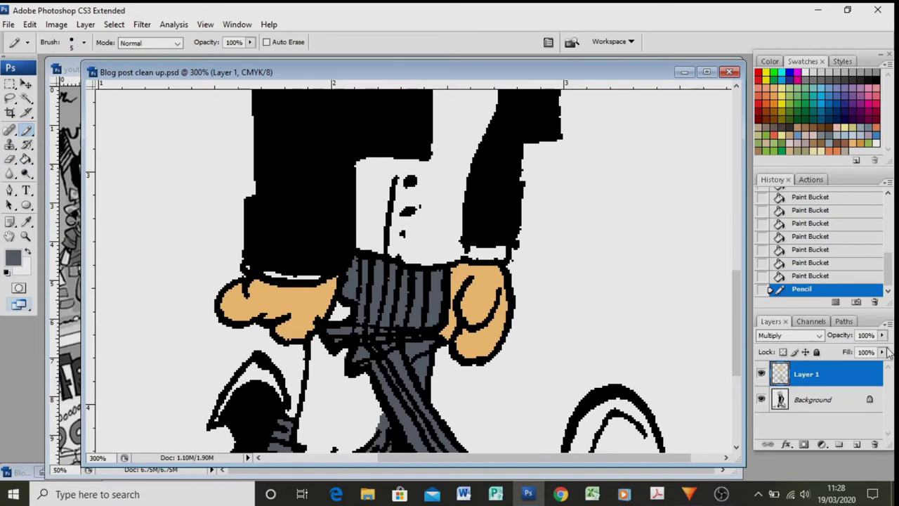
click(853, 143)
click(26, 159)
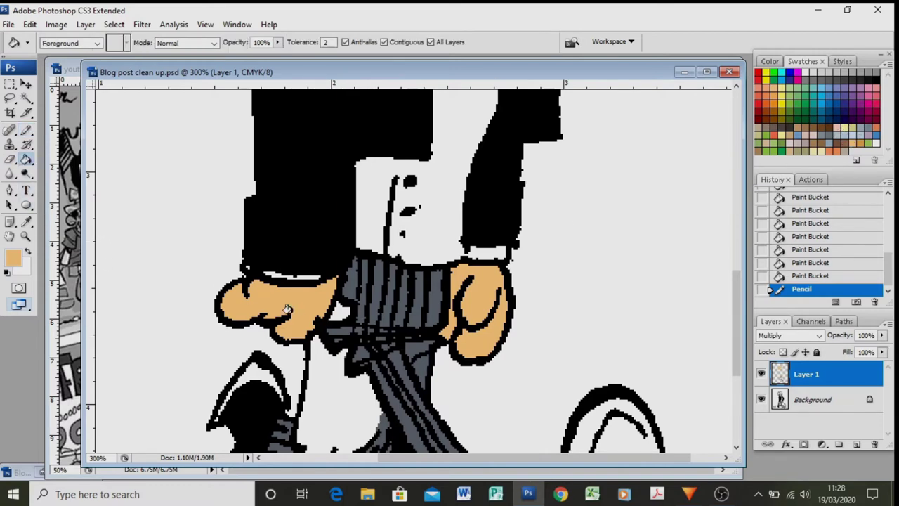
click(335, 311)
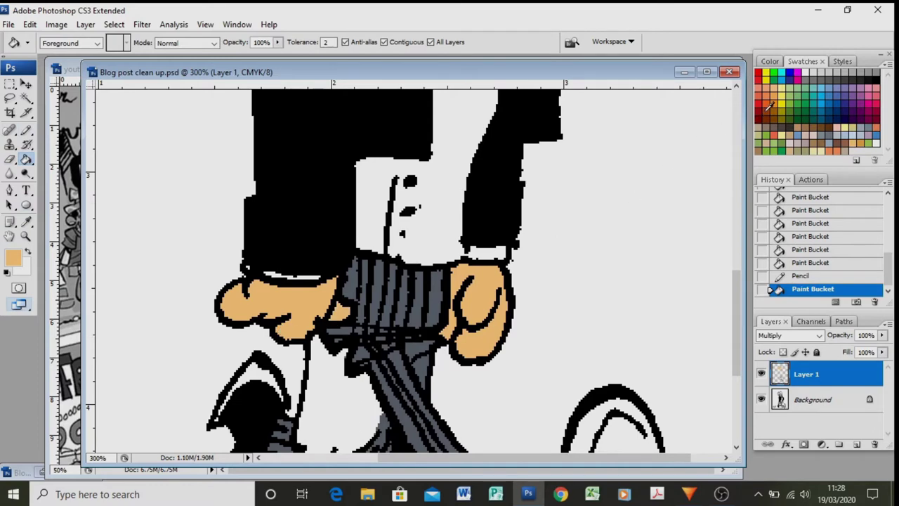
click(765, 104)
drag(741, 338, 741, 281)
- Close the waistcoat outline gap and fill the waistcoat orange
click(26, 130)
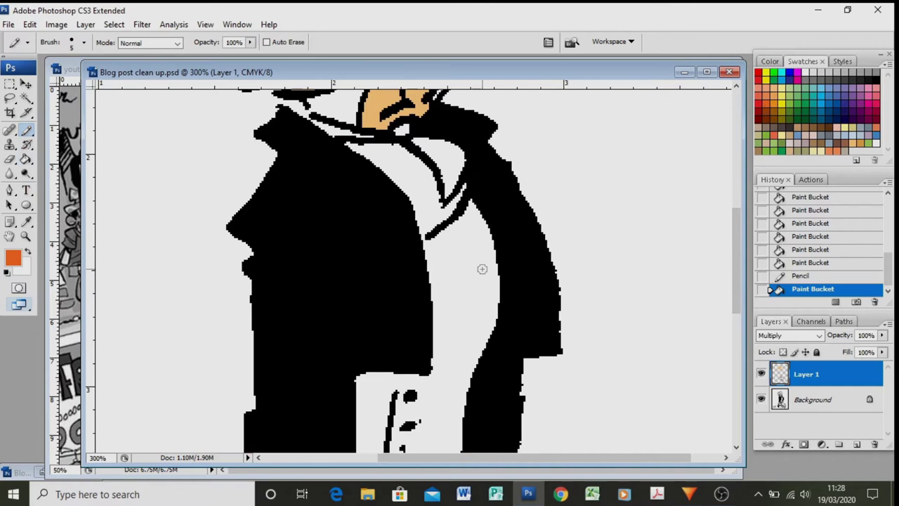
click(427, 240)
click(26, 159)
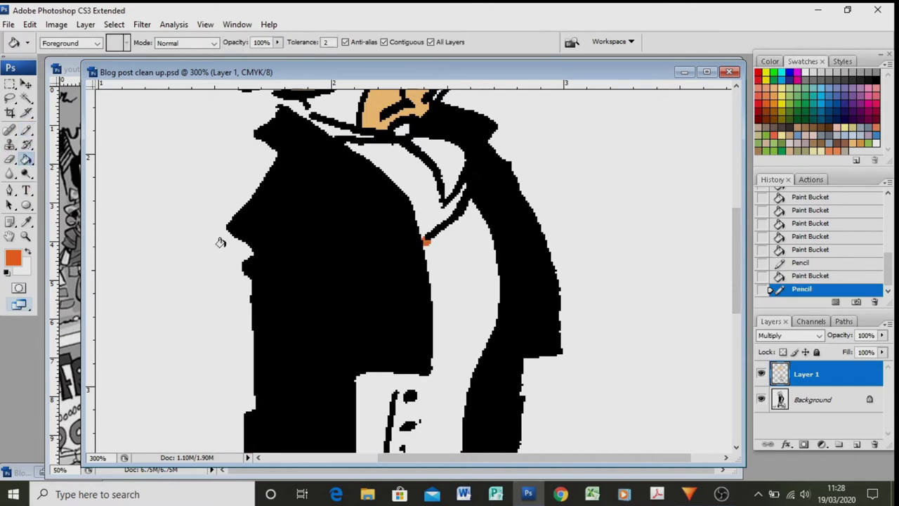
click(459, 297)
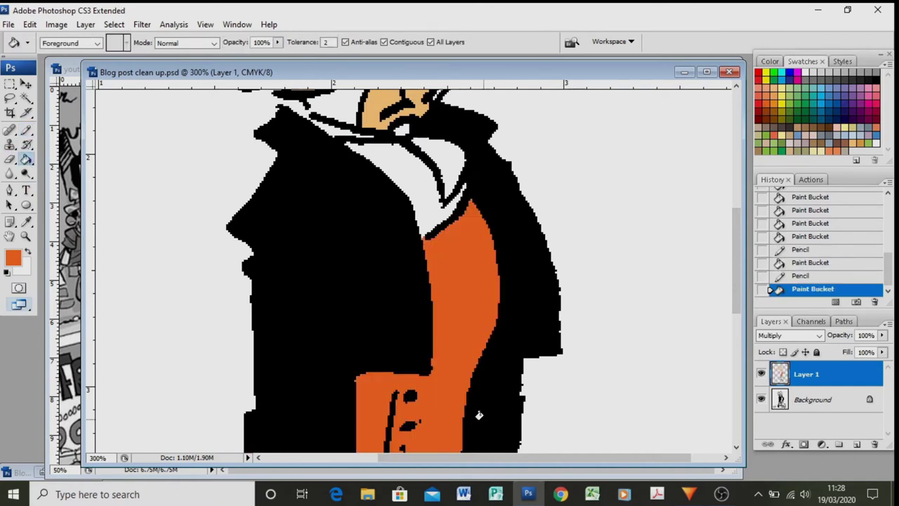
key(ctrl+minus)
key(ctrl+minus)
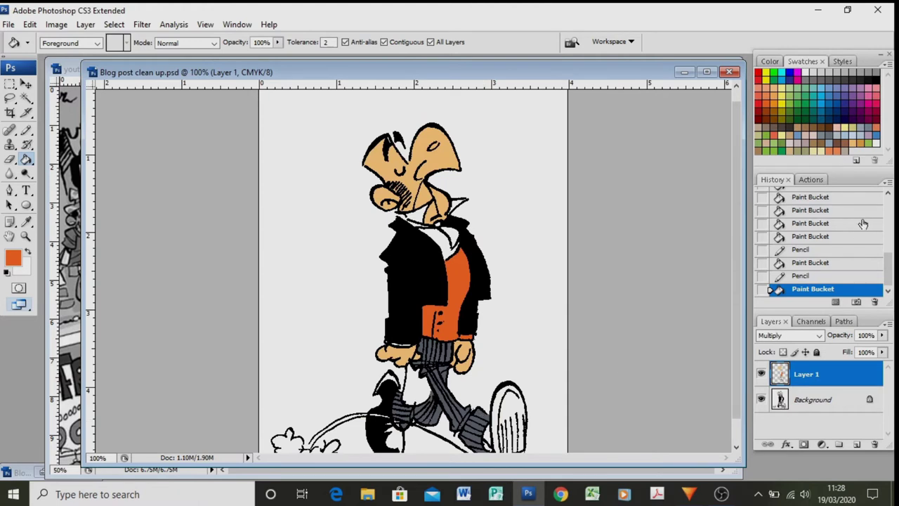
- Fill the tie red, seal a small gap, and fill the collar strip red
click(759, 73)
click(447, 235)
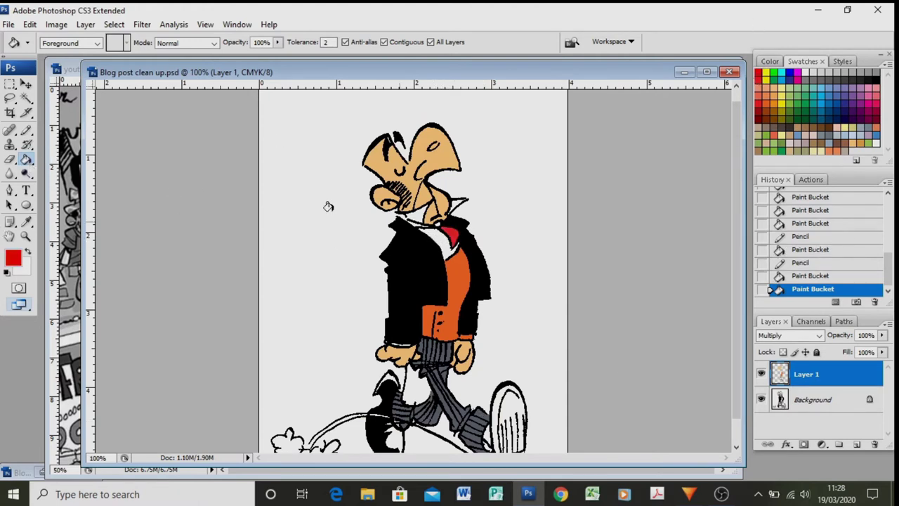
click(26, 130)
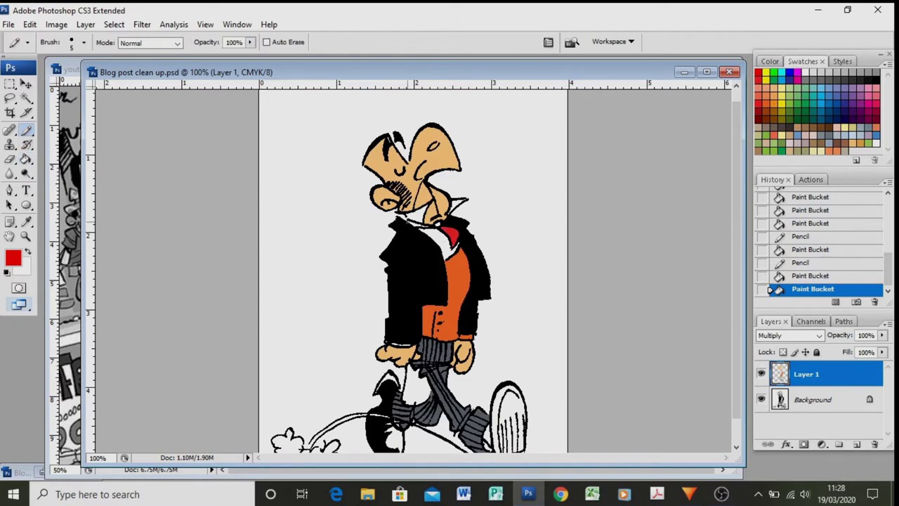
click(430, 247)
key(g)
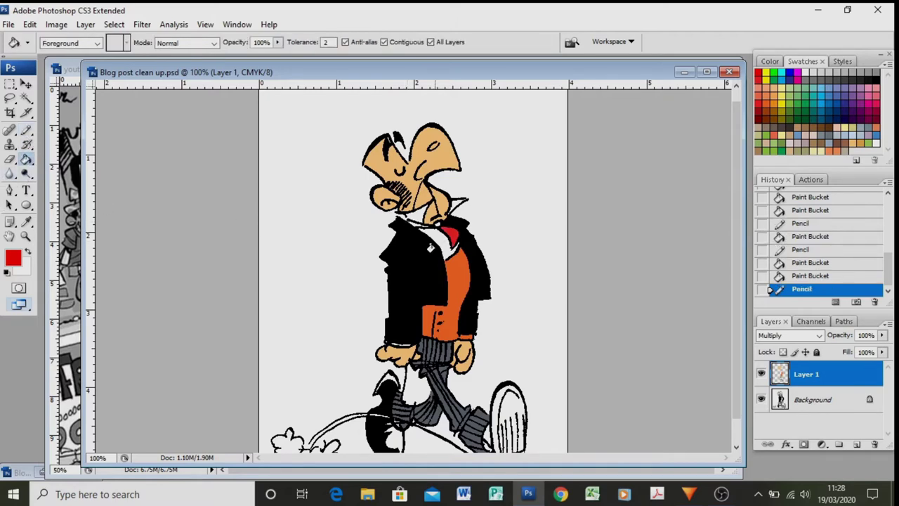
click(413, 222)
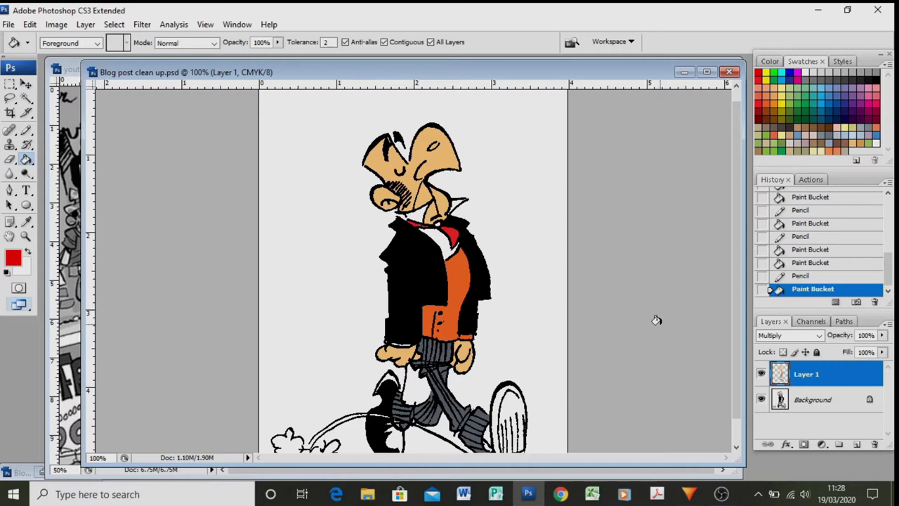
- On the Background layer, mend the right shoe outline and fill its gaps in black
click(830, 400)
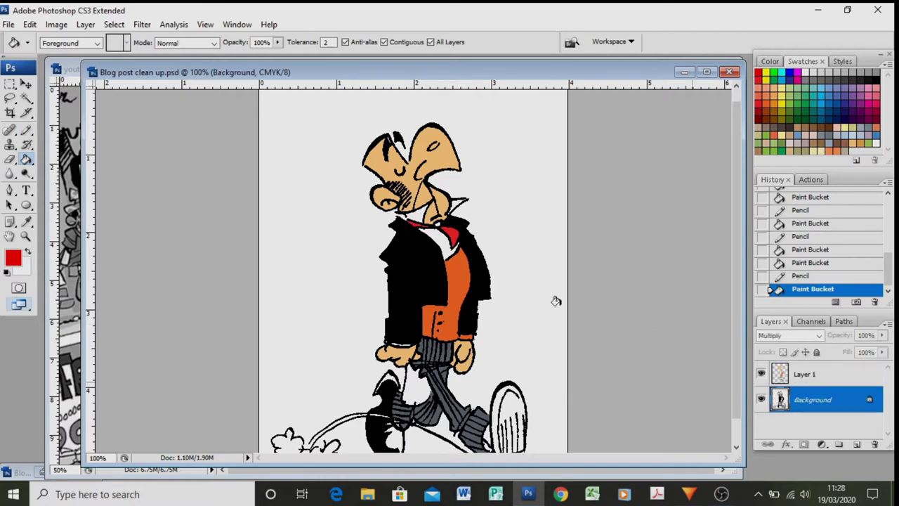
scroll(732, 233, down, 1)
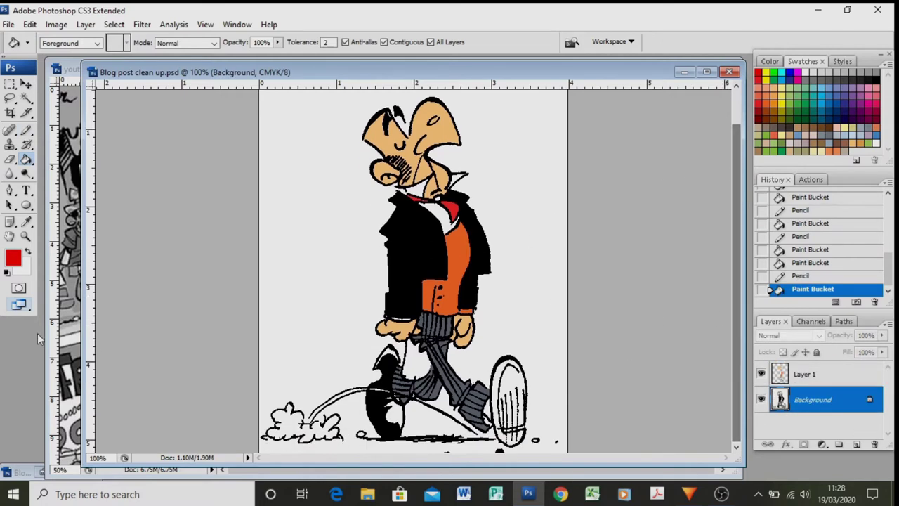
click(27, 130)
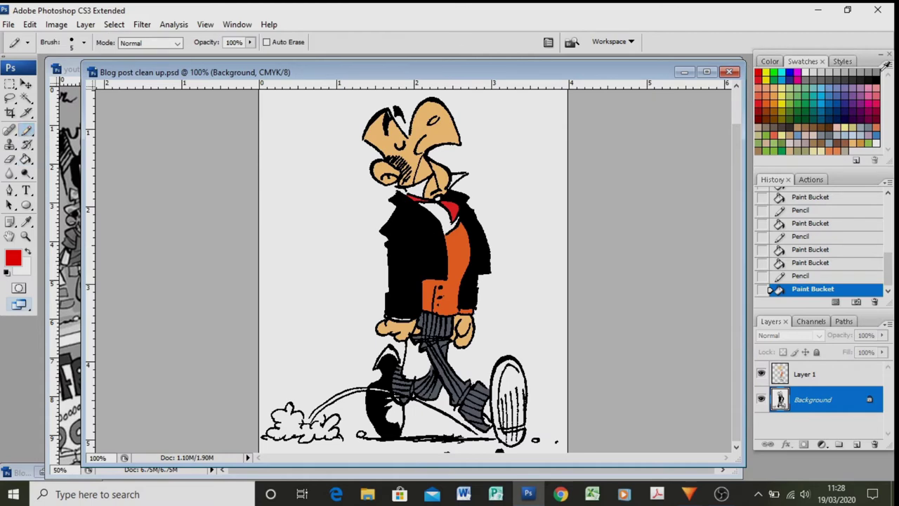
click(871, 94)
click(441, 197)
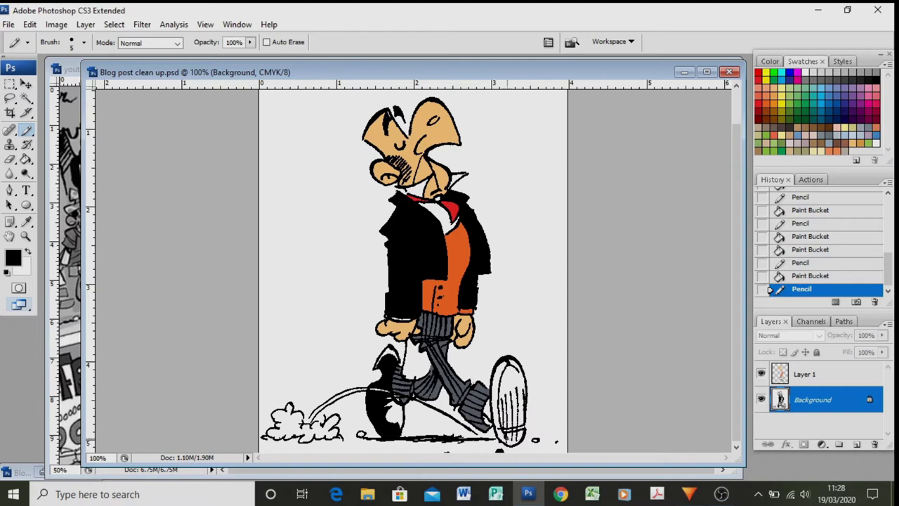
click(26, 159)
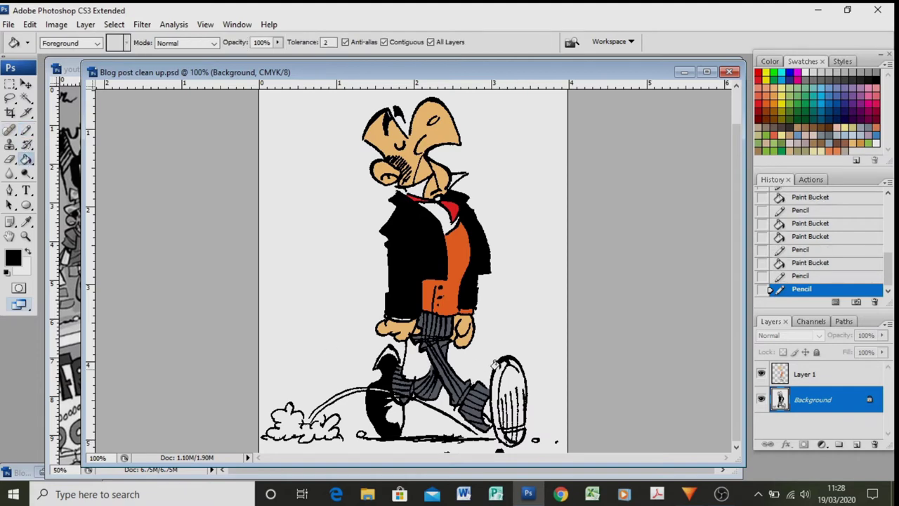
click(495, 367)
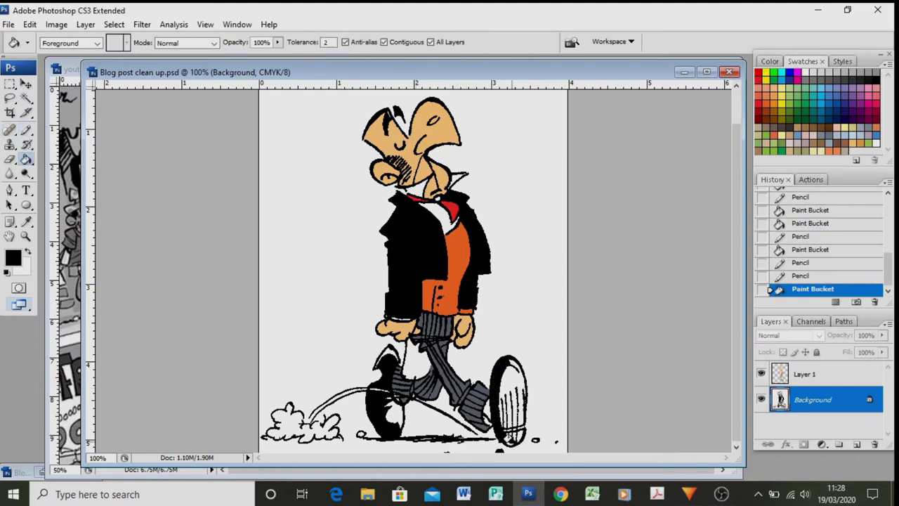
click(504, 438)
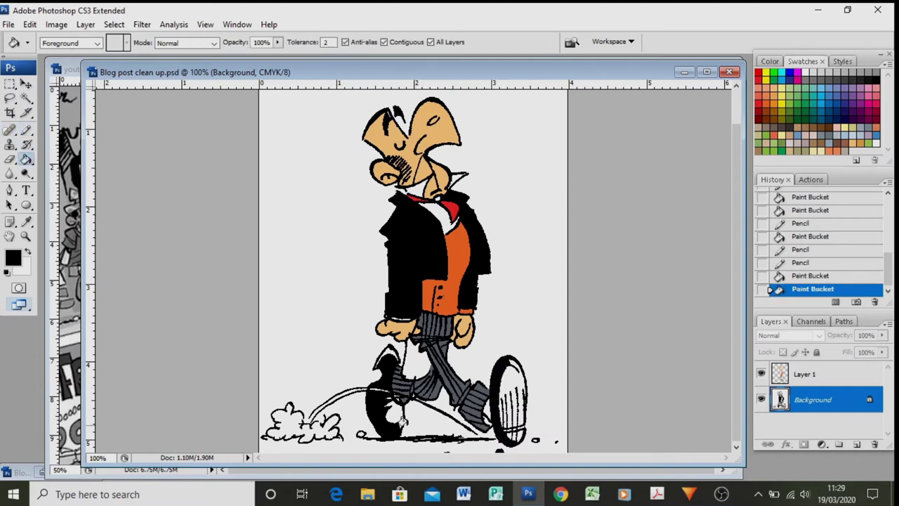
- On Layer 1, fill the right shoe's sole and heel light blue
click(804, 373)
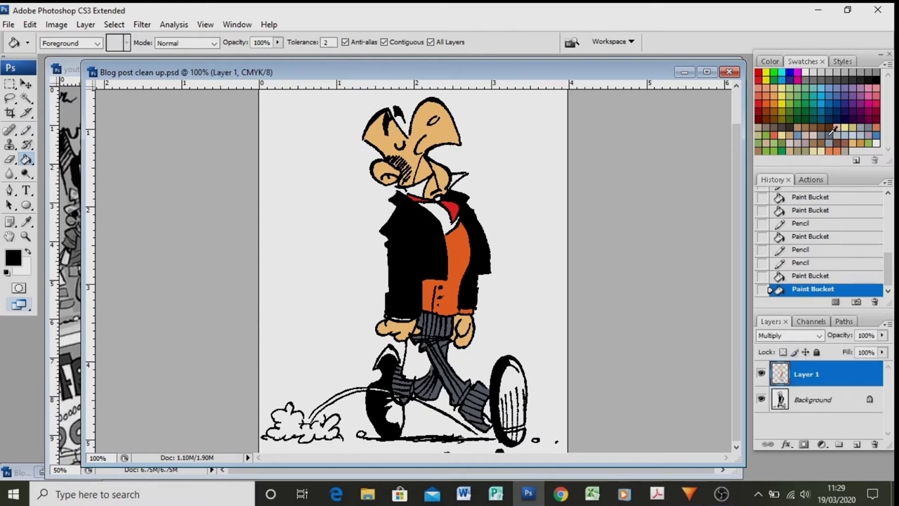
click(832, 128)
click(508, 373)
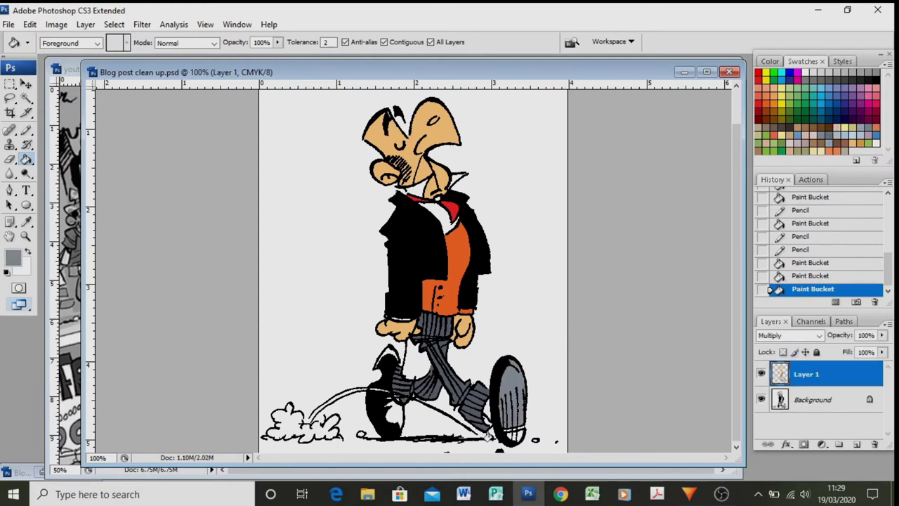
click(514, 435)
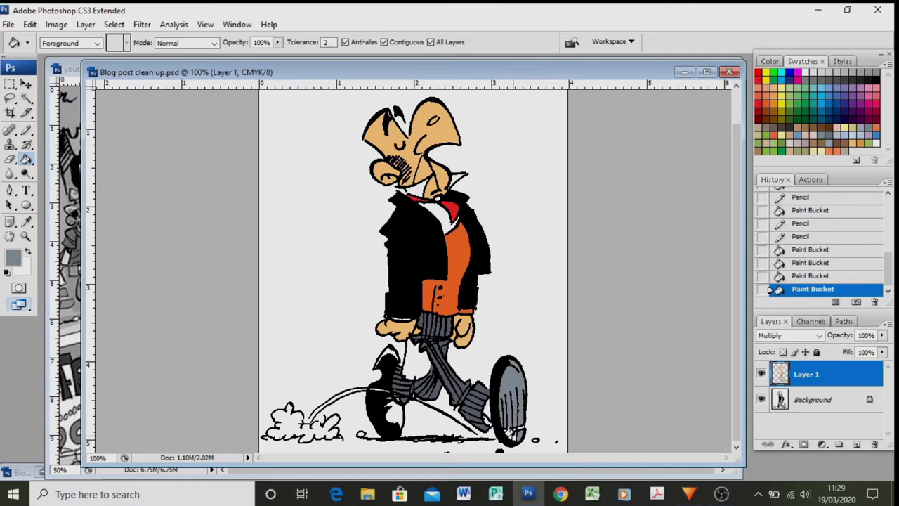
click(848, 129)
click(504, 380)
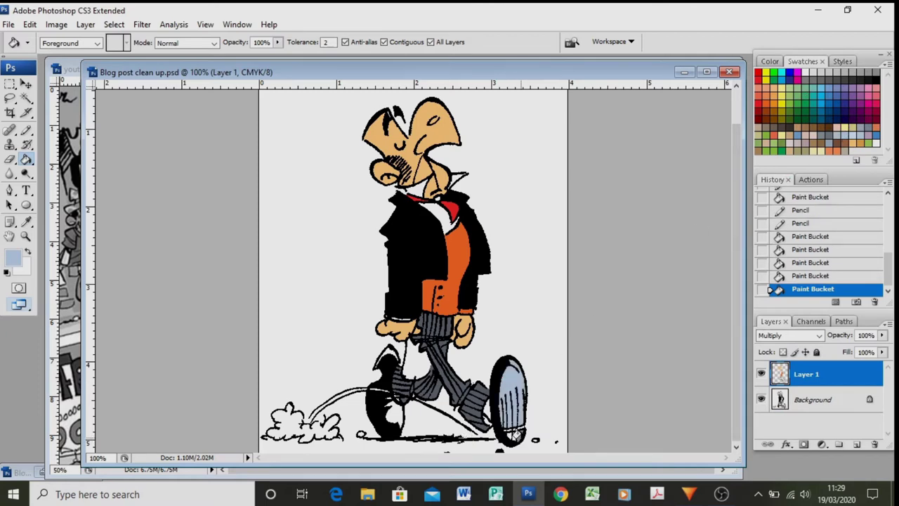
click(515, 434)
click(511, 435)
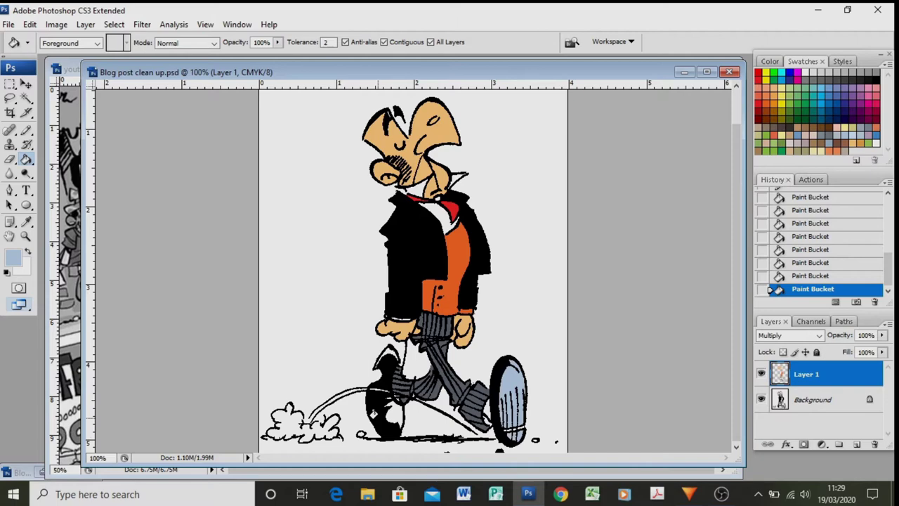
click(391, 415)
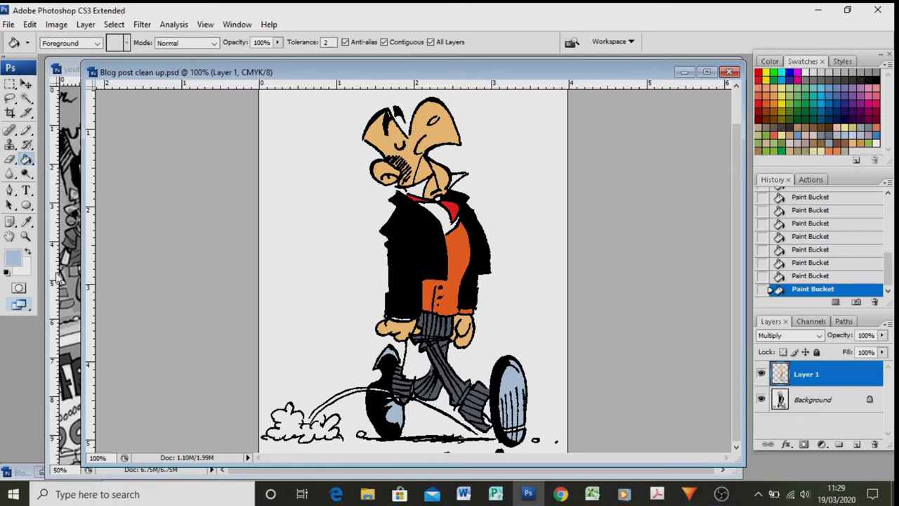
click(26, 97)
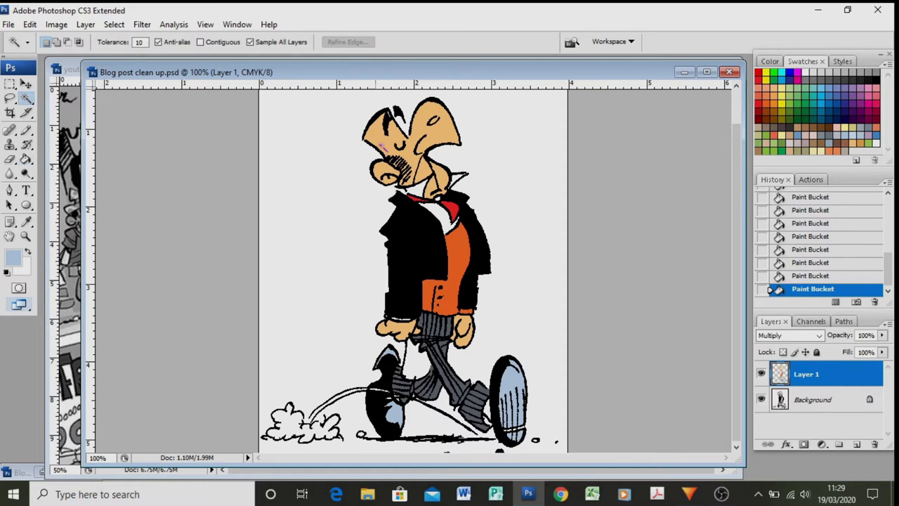
double_click(20, 472)
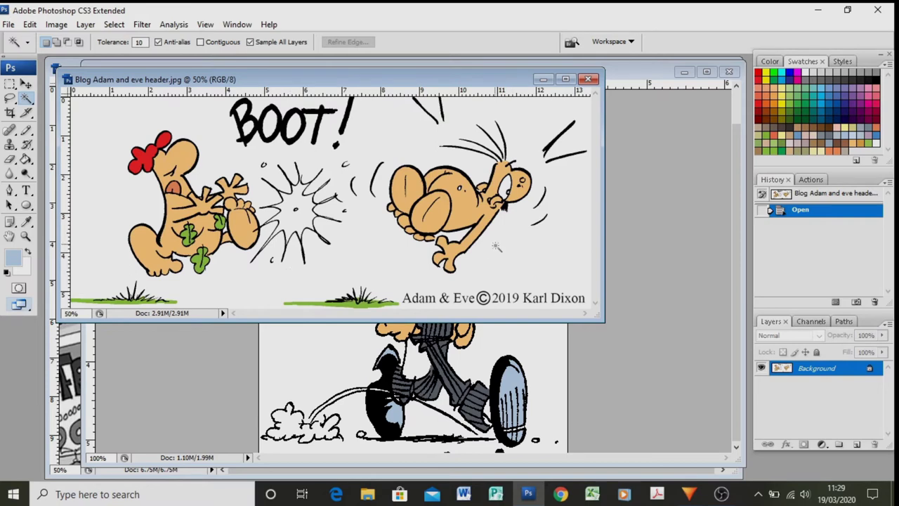
click(543, 80)
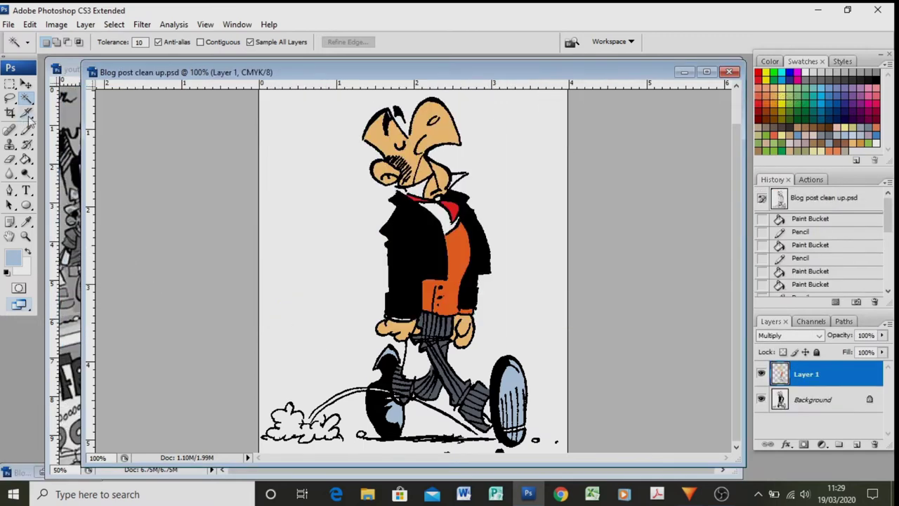
- Magic Wand-select the butler's face and zoom in on his head to 200%
click(387, 149)
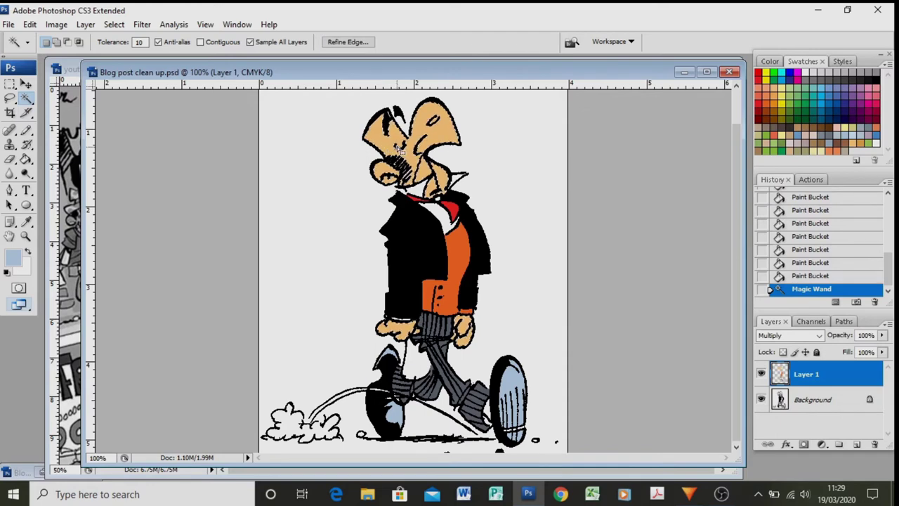
click(807, 276)
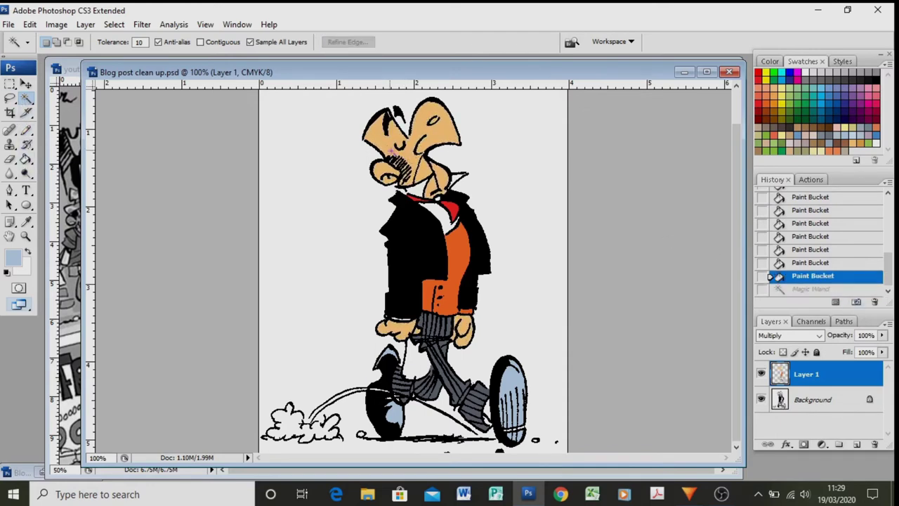
click(389, 147)
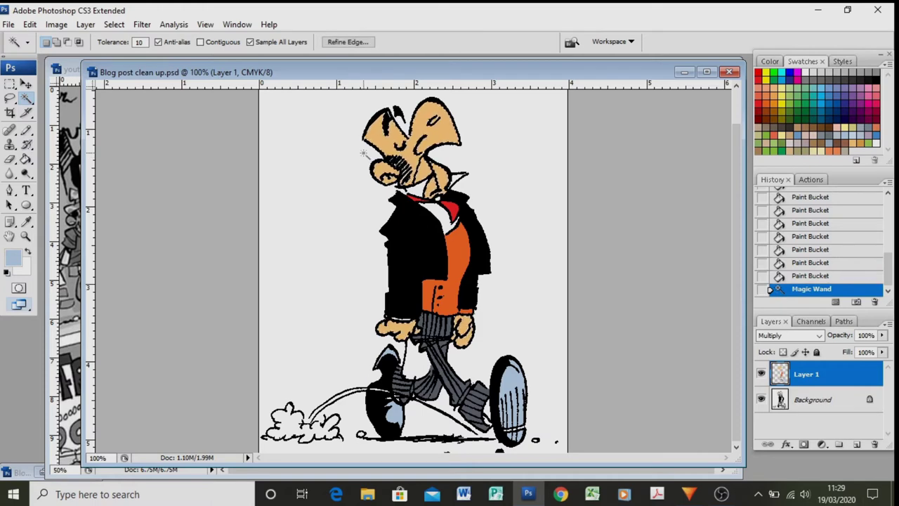
click(25, 236)
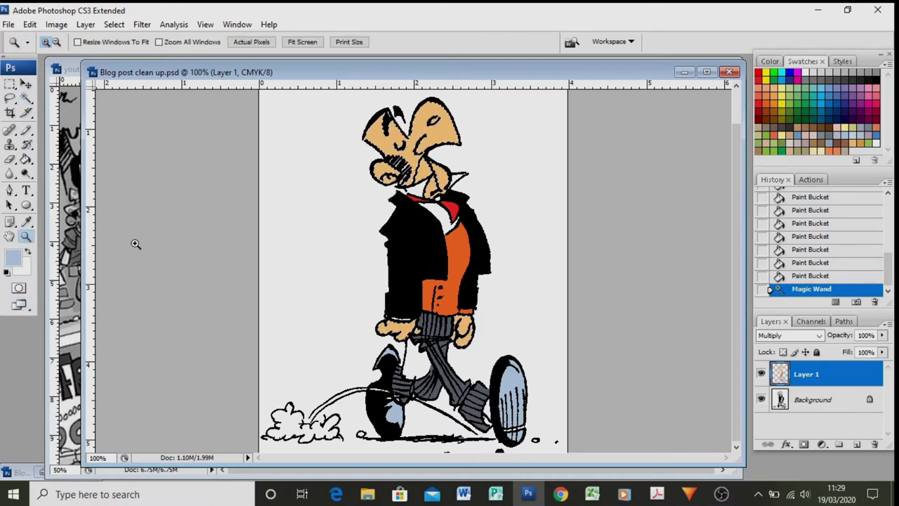
click(408, 190)
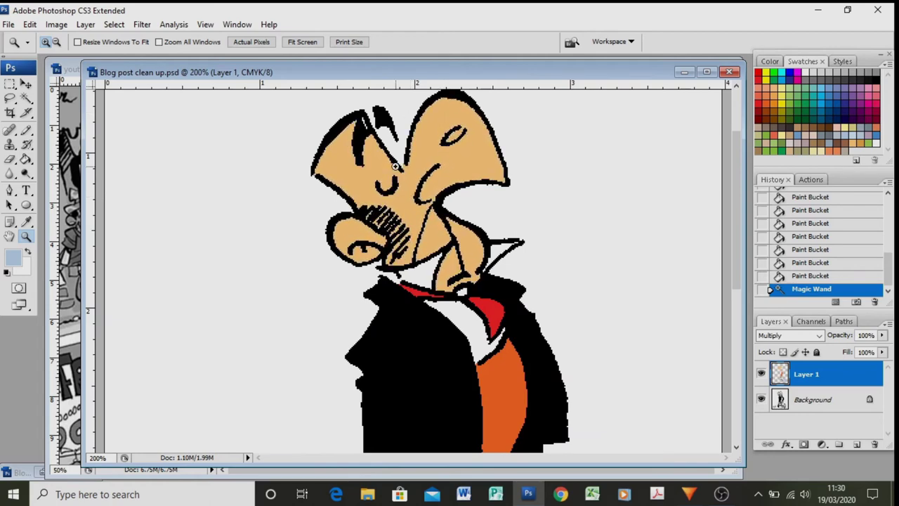
click(28, 222)
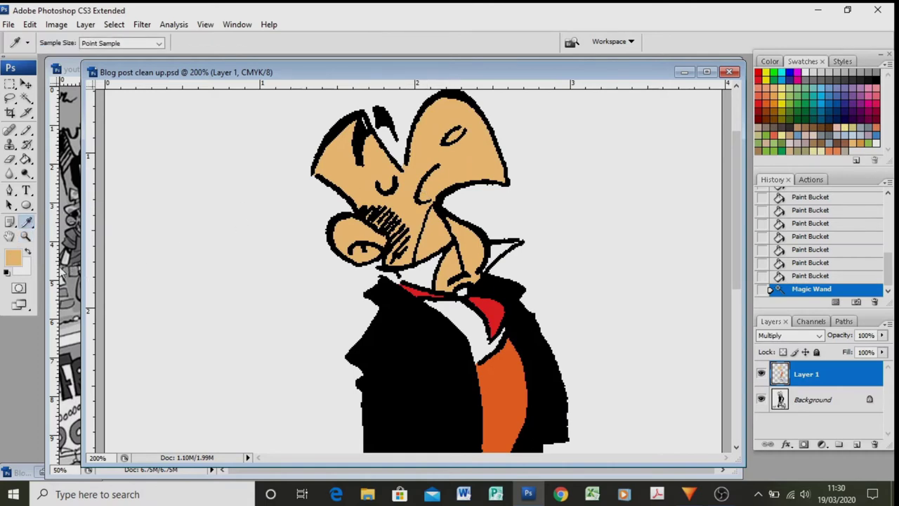
- Set the foreground colour to the darker tan dead65
click(13, 259)
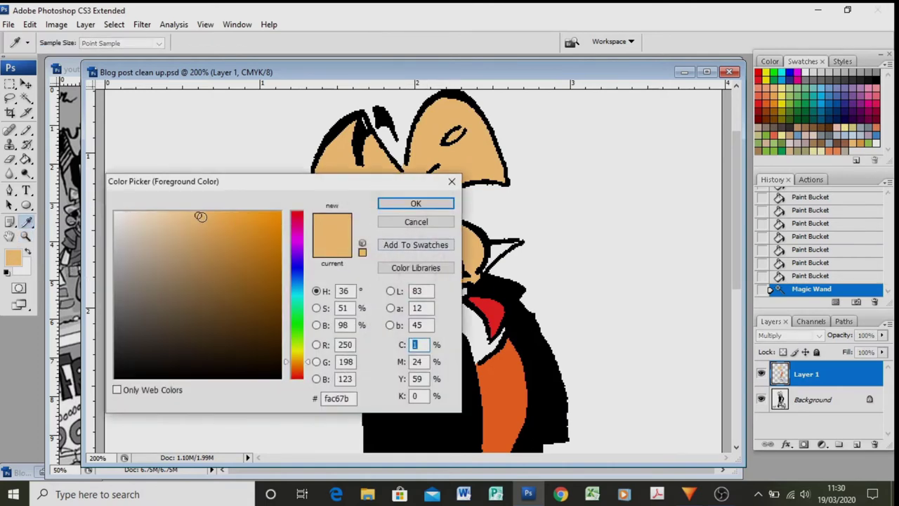
drag(200, 216, 205, 233)
click(414, 204)
- Pencil the shading boundaries across the face, near the ear and down to the collar
key(b)
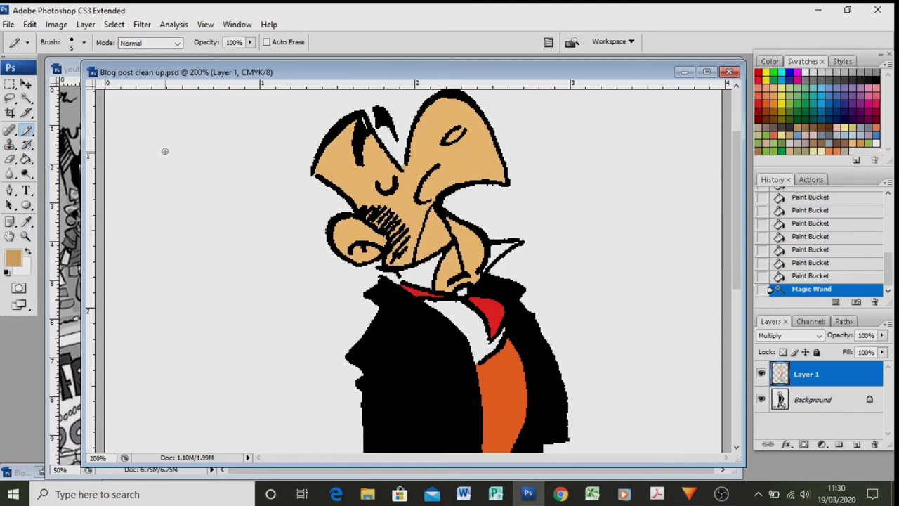
drag(299, 162, 465, 185)
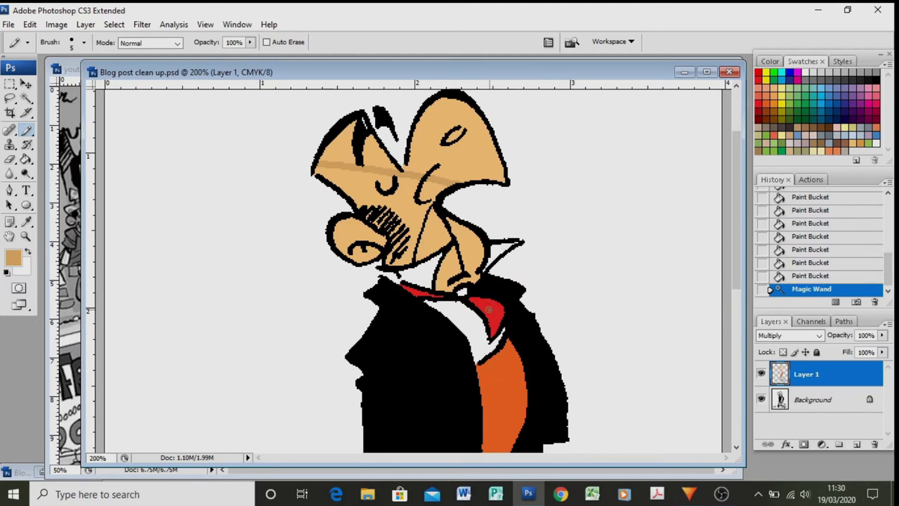
mouse_move(488, 309)
mouse_down()
mouse_move(453, 257)
mouse_move(372, 188)
mouse_move(343, 147)
mouse_move(340, 116)
mouse_up()
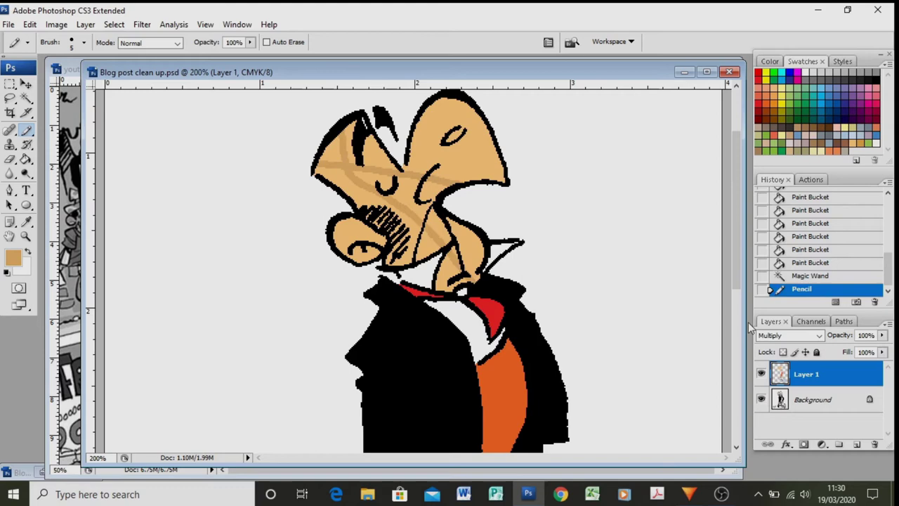
click(811, 278)
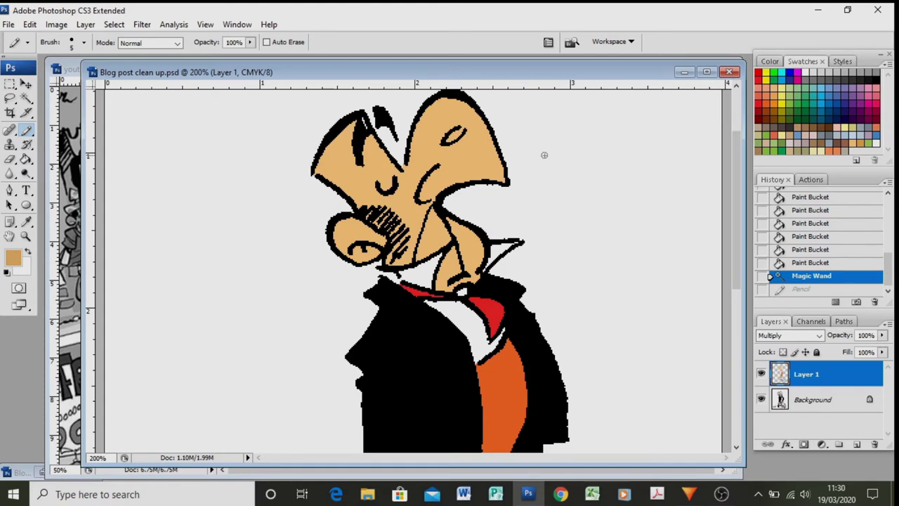
mouse_move(345, 126)
mouse_down()
mouse_move(397, 184)
mouse_move(413, 185)
mouse_move(421, 148)
mouse_move(439, 127)
mouse_move(462, 129)
mouse_move(482, 169)
mouse_move(440, 196)
mouse_up()
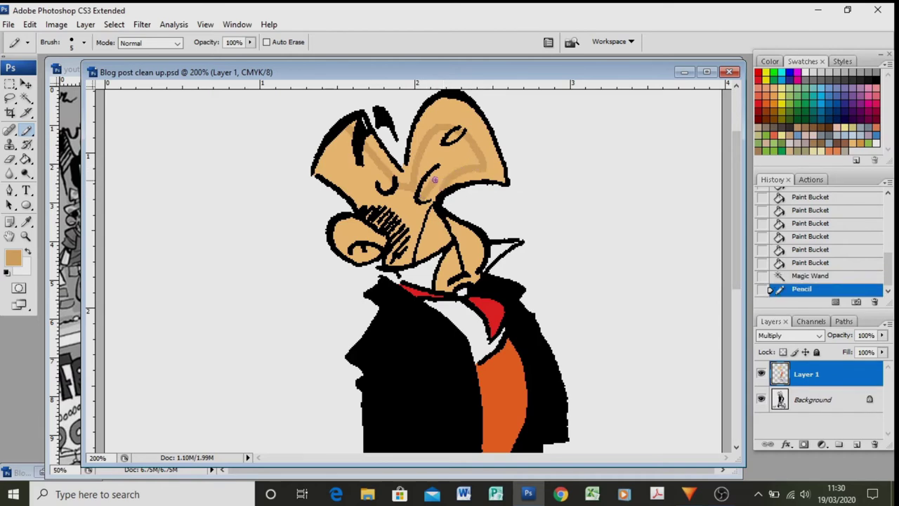
click(441, 172)
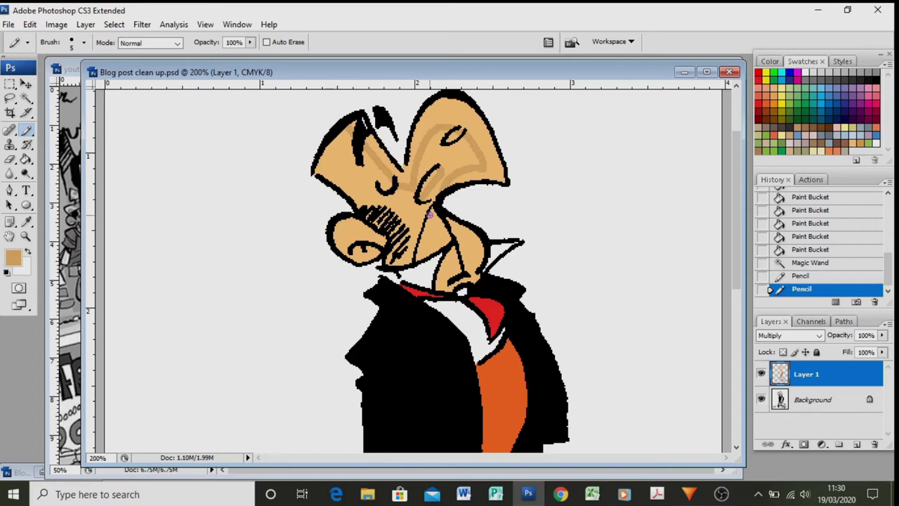
drag(429, 215, 458, 283)
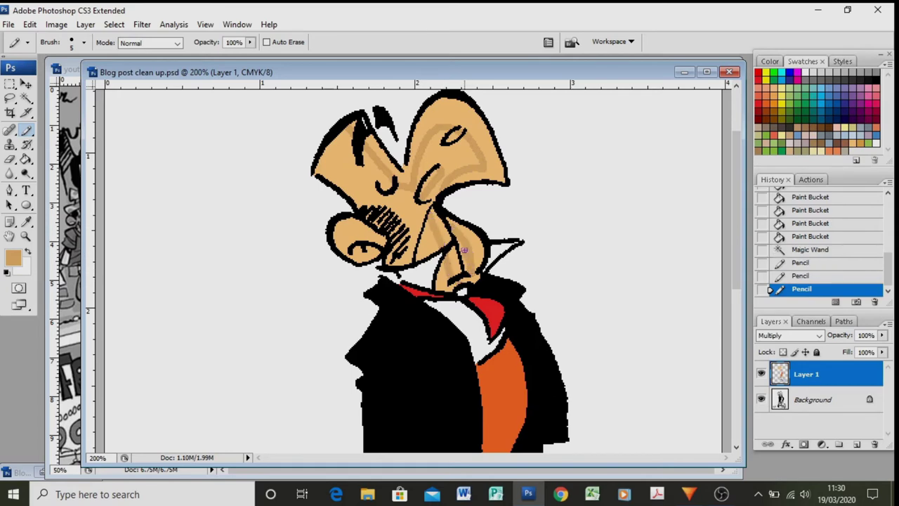
click(470, 278)
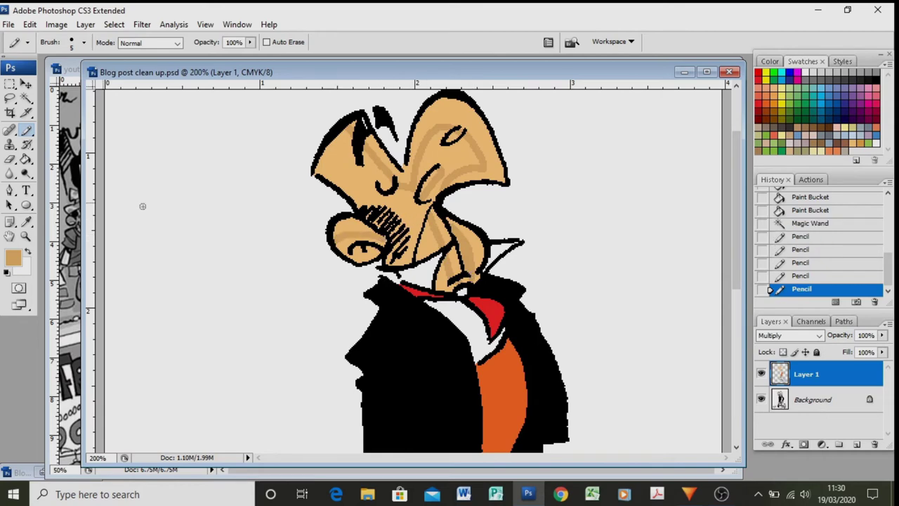
- Paint Bucket the forehead, chin, neck and nose shadow areas darker tan
click(26, 158)
click(420, 245)
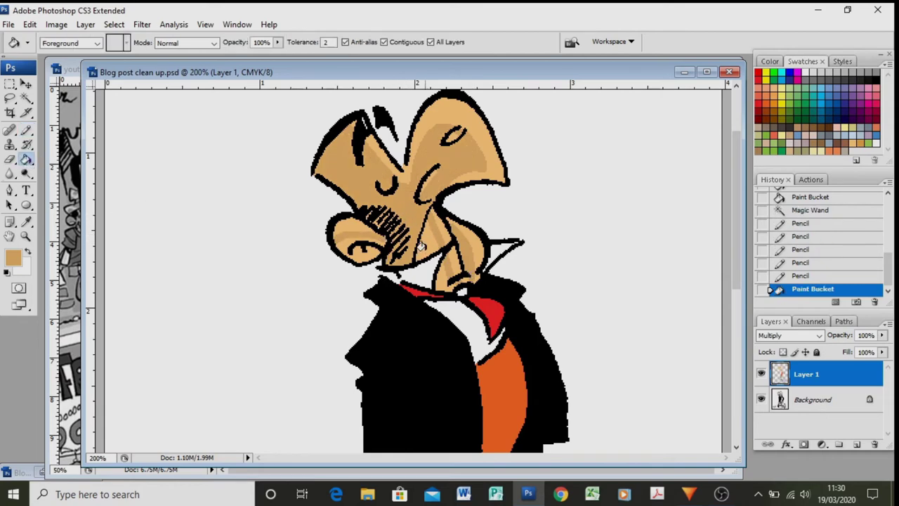
click(421, 244)
click(437, 278)
click(358, 251)
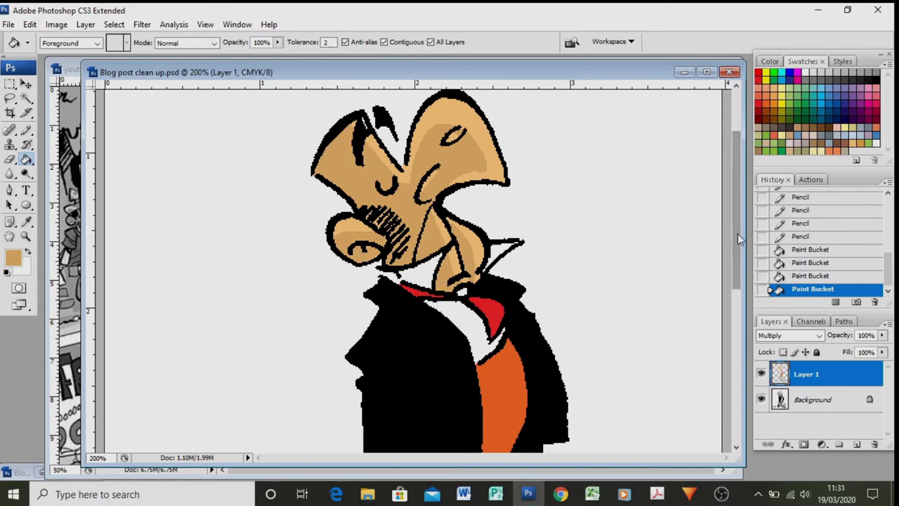
- Shade both hands darker tan: outline and fill the left, scribble strokes on the right
drag(737, 228, 732, 353)
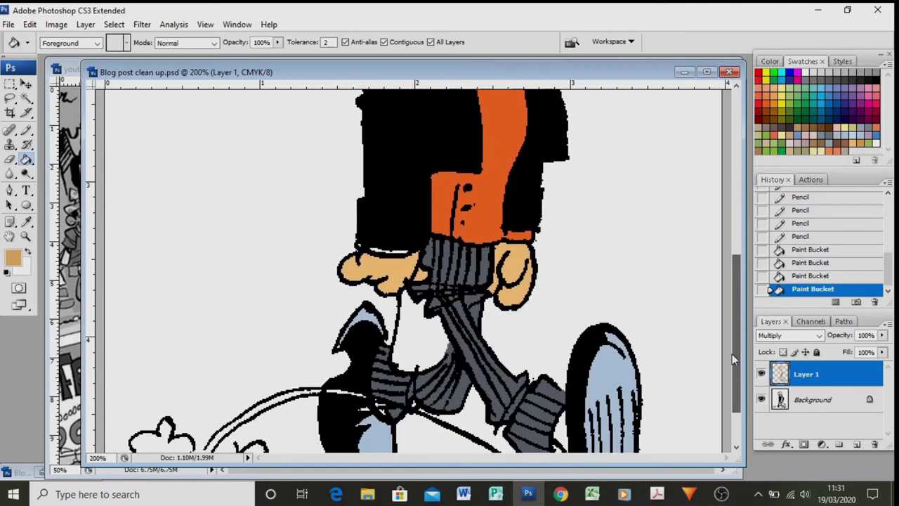
click(26, 130)
click(416, 257)
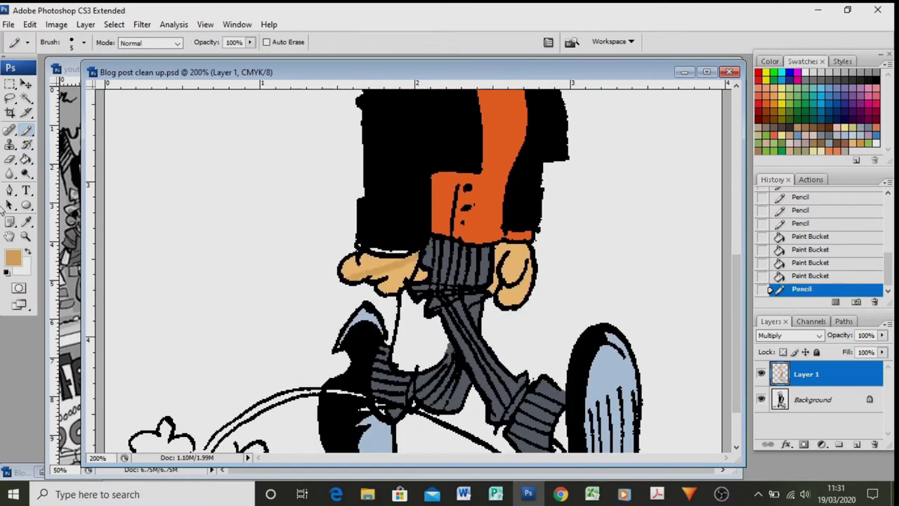
key(g)
click(369, 264)
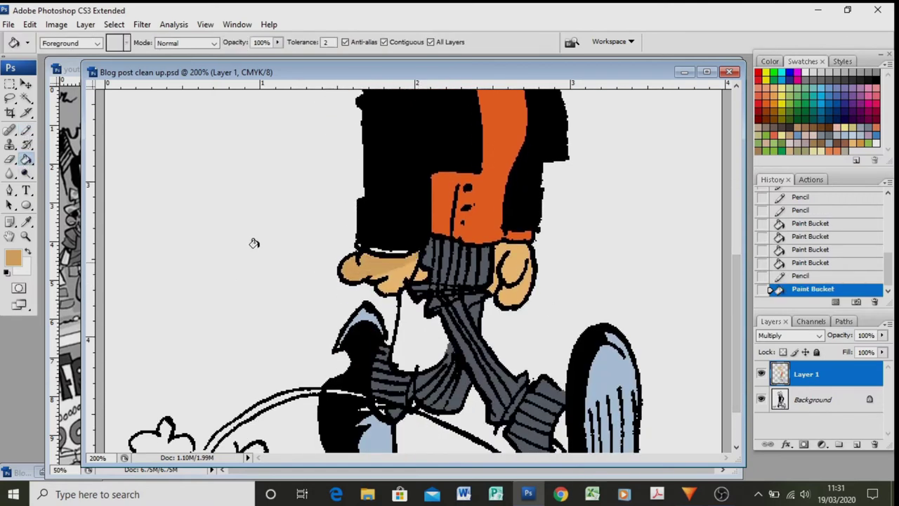
click(26, 132)
mouse_move(518, 249)
mouse_down()
mouse_move(507, 281)
mouse_move(509, 252)
mouse_move(492, 277)
mouse_up()
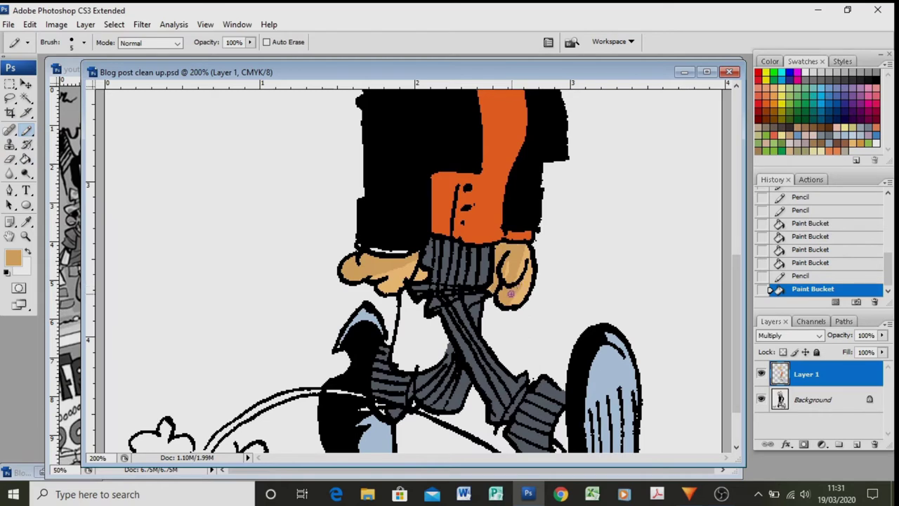
drag(502, 264, 506, 289)
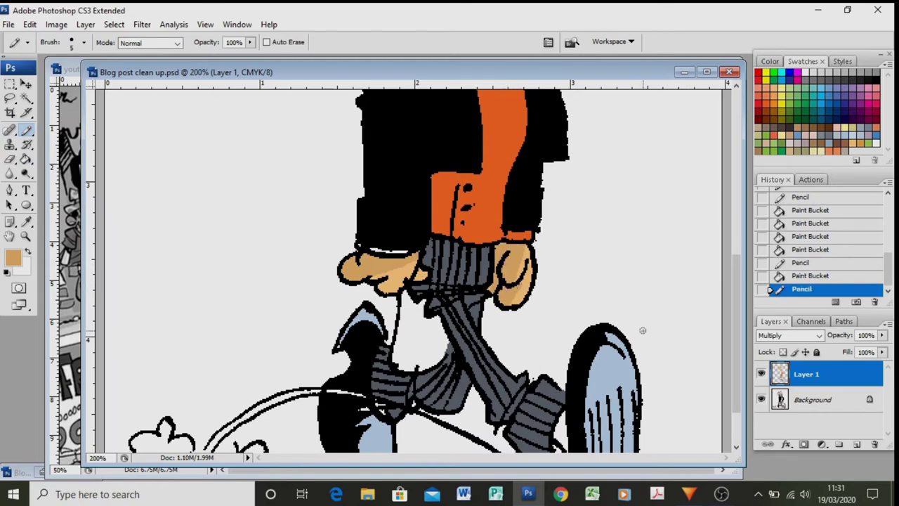
drag(732, 301, 737, 254)
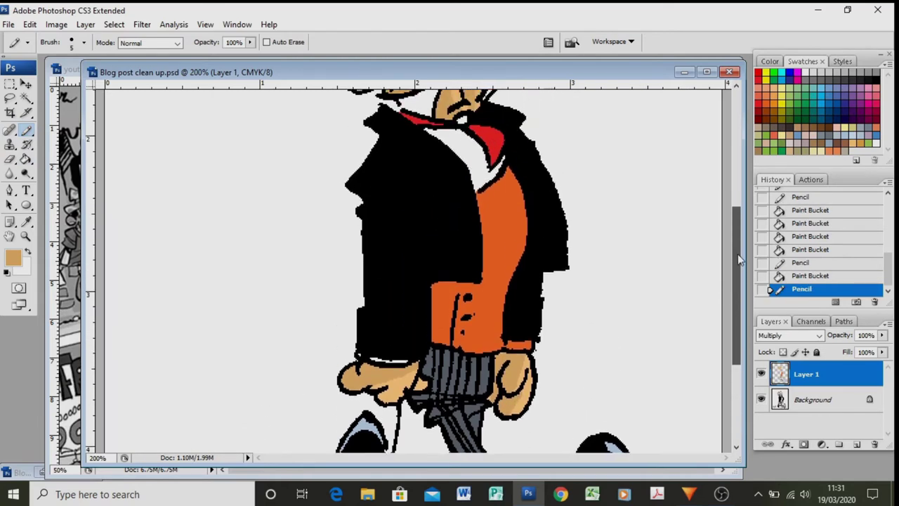
- Magic Wand-select the orange vest, sample its orange, and choose a darker orange
click(26, 97)
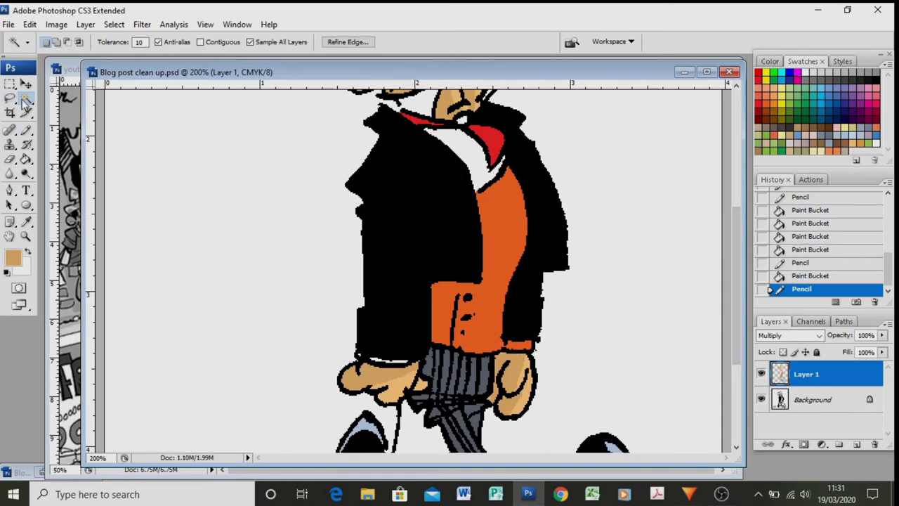
click(500, 224)
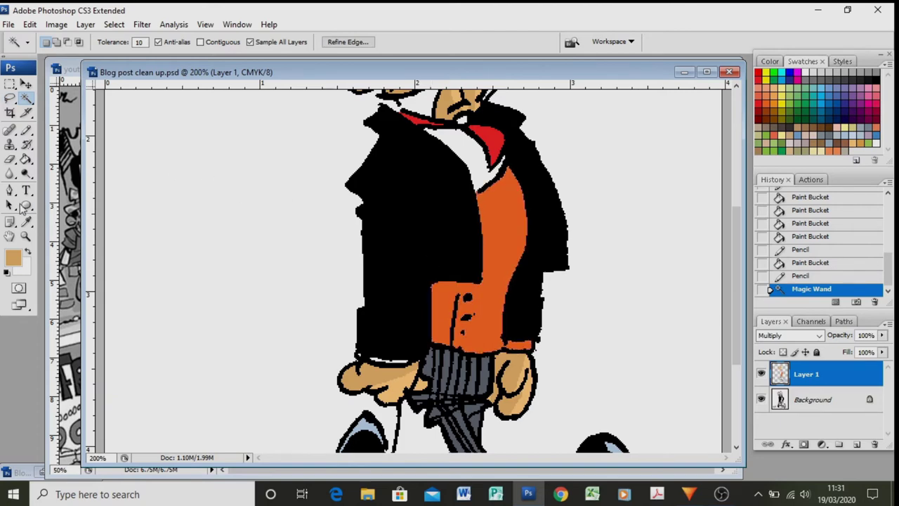
click(26, 222)
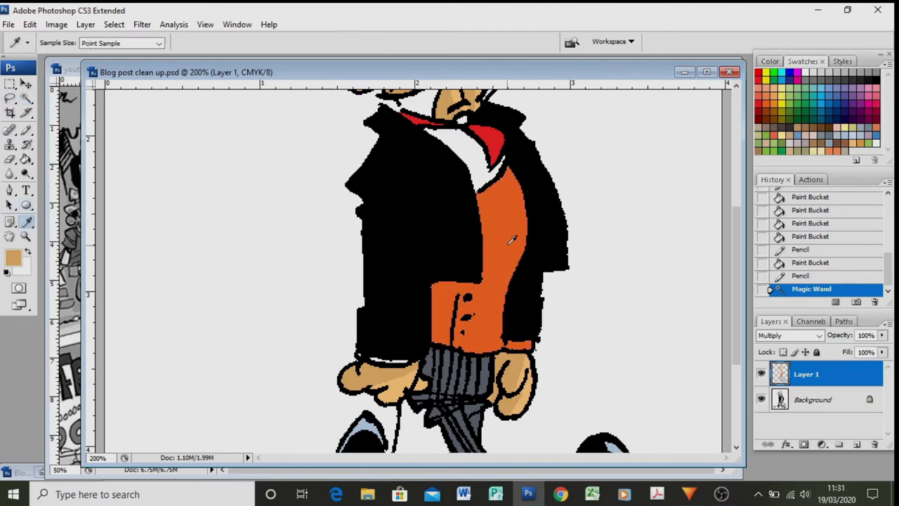
click(512, 239)
click(12, 258)
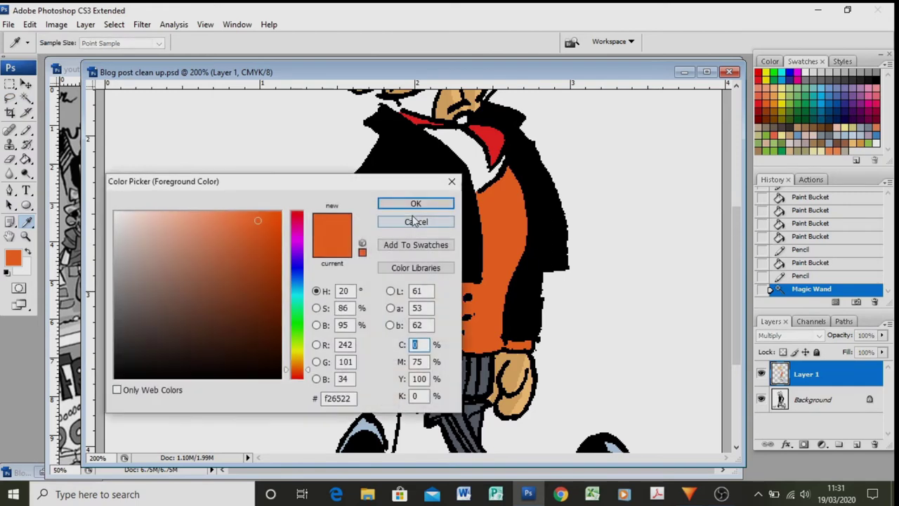
click(255, 238)
click(416, 203)
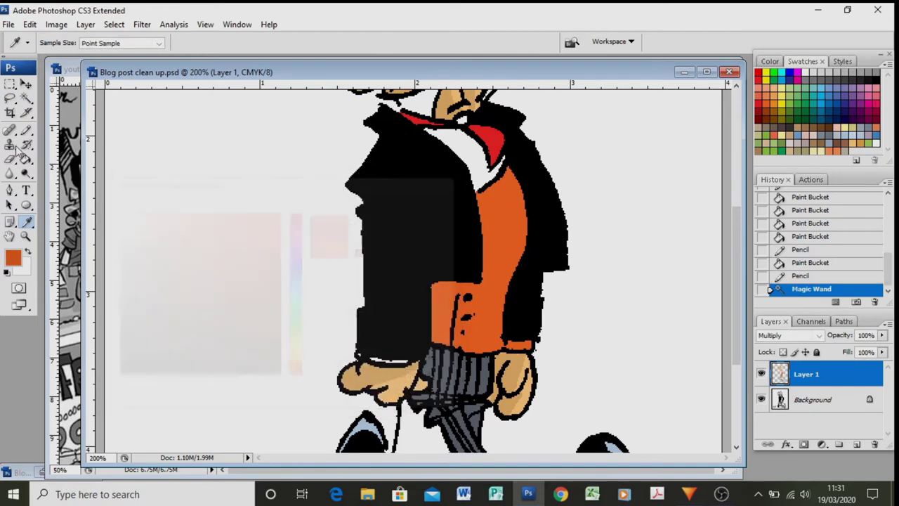
- Pencil-outline and bucket-fill the waistcoat's right strip and lower area darker orange
click(26, 130)
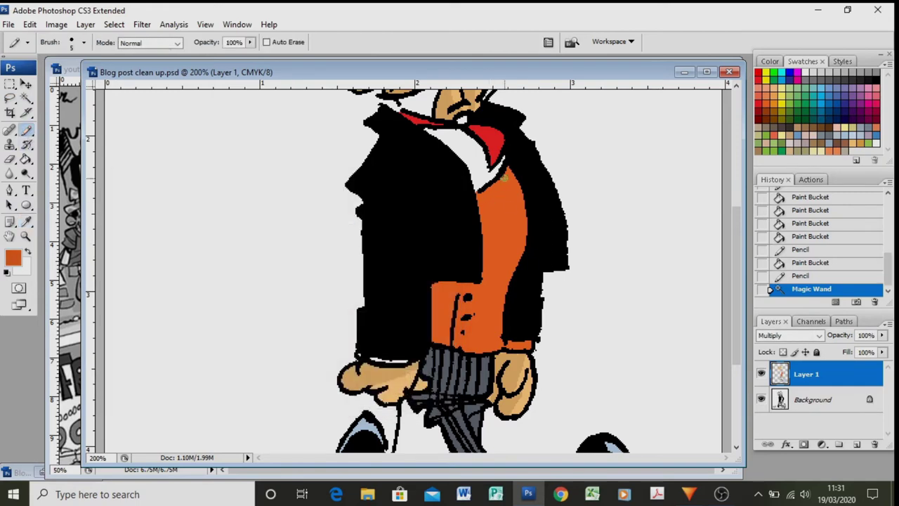
mouse_move(503, 174)
mouse_down()
mouse_move(513, 202)
mouse_move(509, 252)
mouse_up()
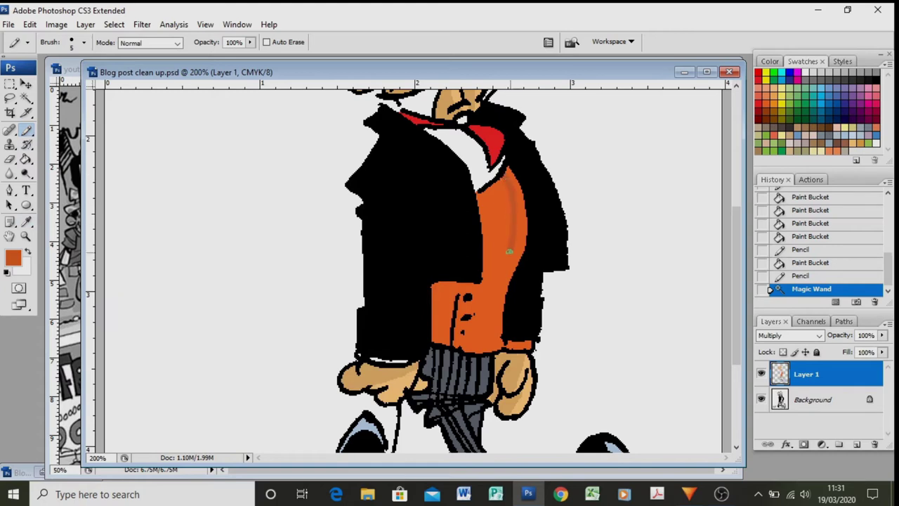
drag(497, 297, 487, 354)
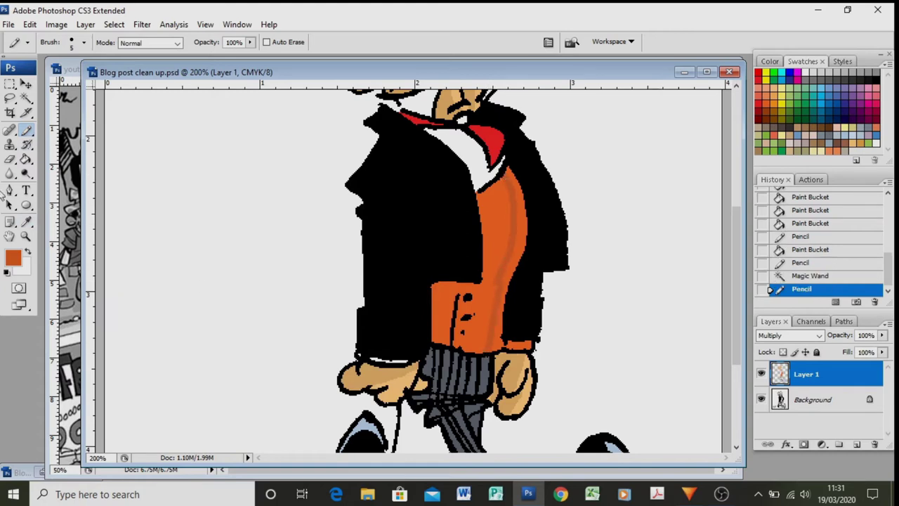
click(26, 159)
click(516, 244)
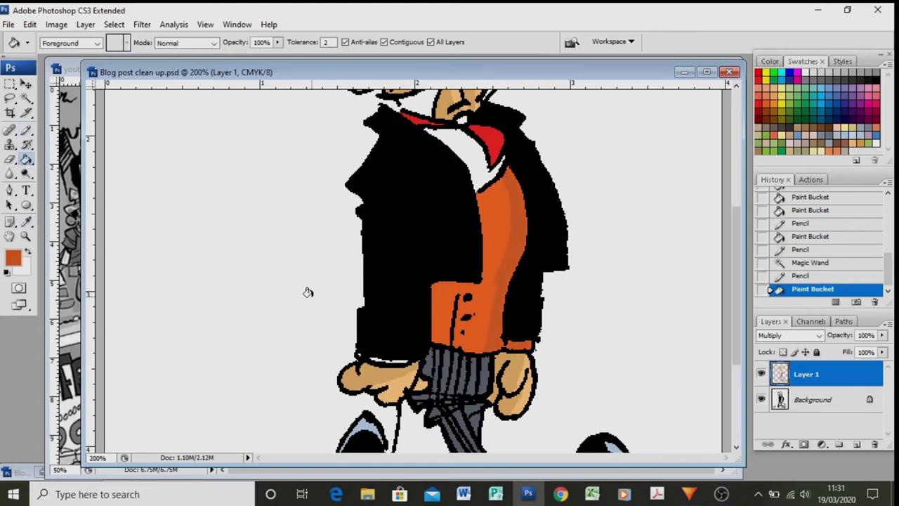
click(26, 131)
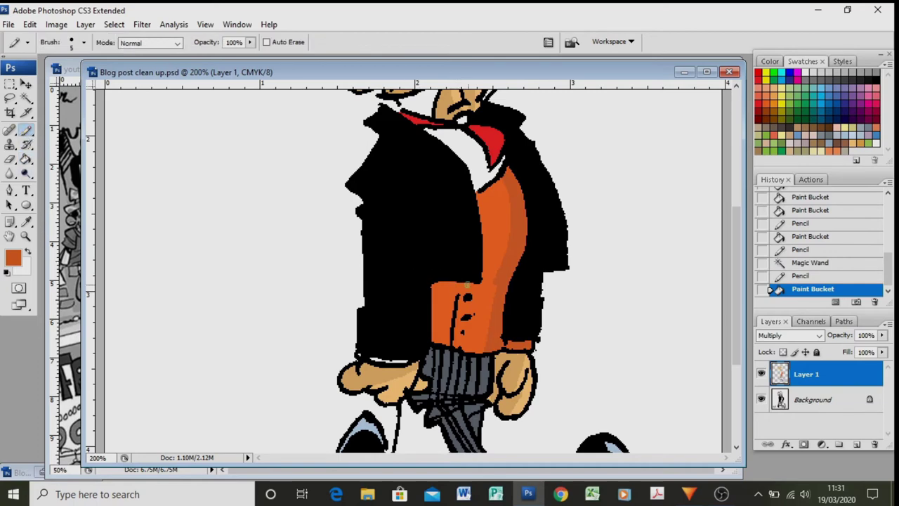
click(446, 323)
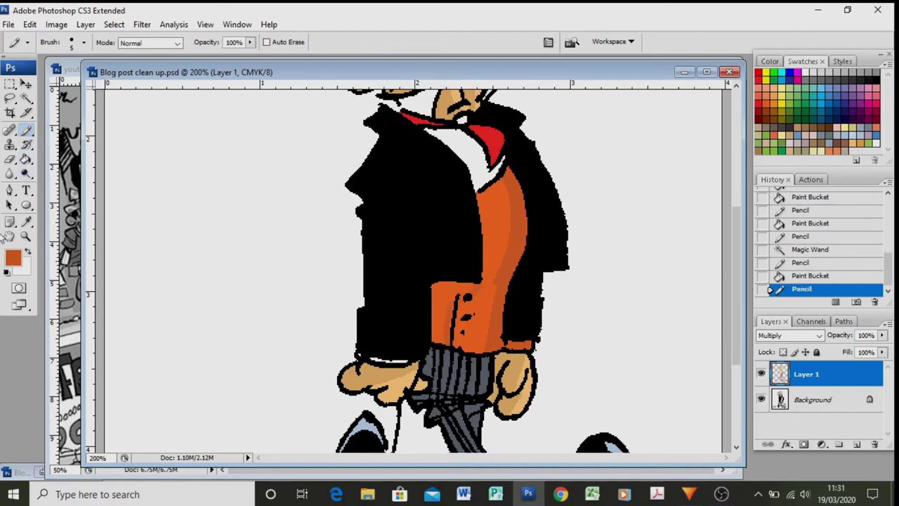
click(26, 159)
click(452, 308)
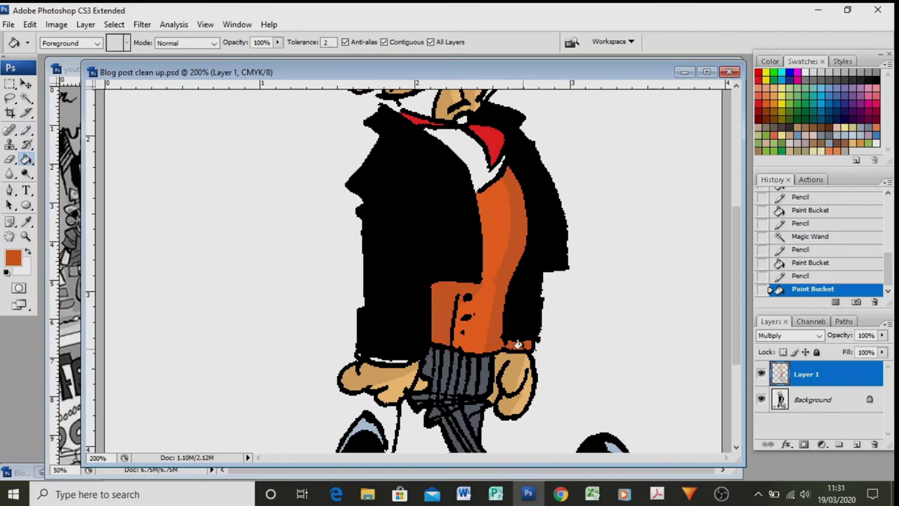
- Touch up the jacket cuff edge with a white pencil line, then zoom out
click(813, 72)
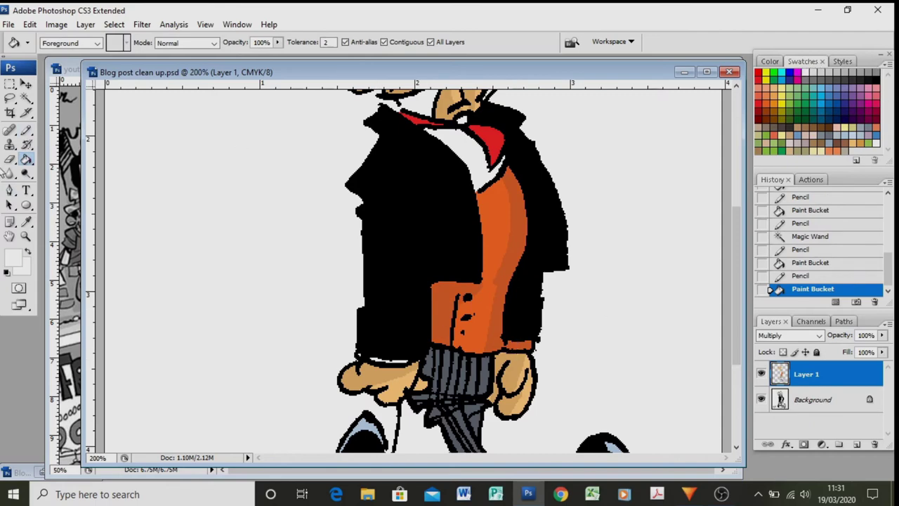
click(26, 129)
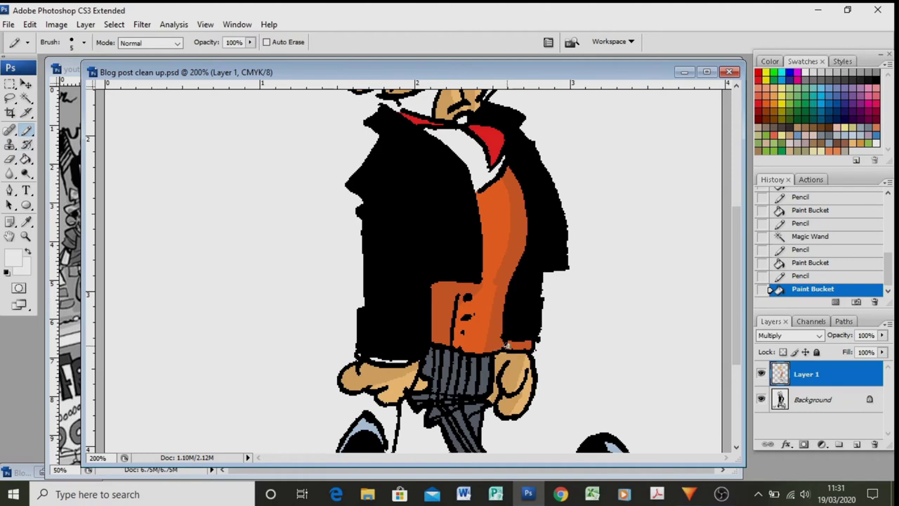
mouse_move(507, 346)
mouse_down()
mouse_move(527, 345)
mouse_move(505, 349)
mouse_up()
key(ctrl+minus)
key(ctrl+minus)
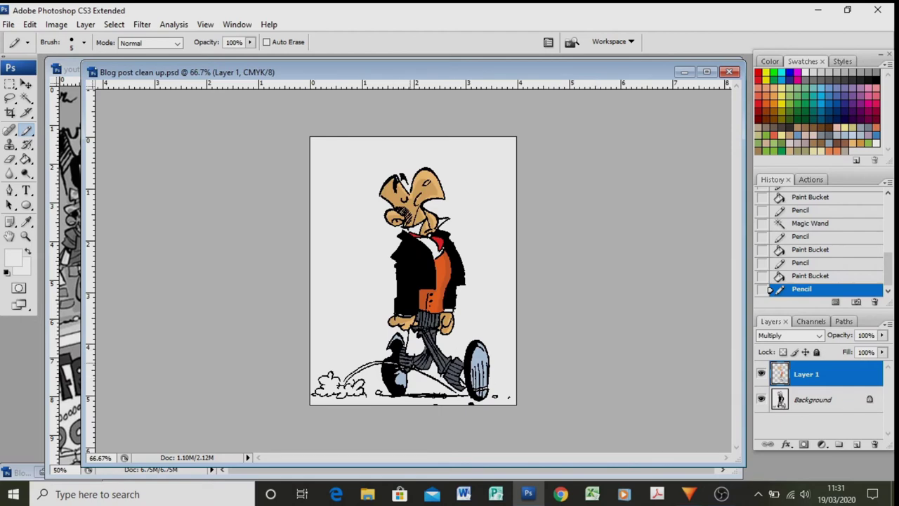
- Zoom in on the butler's legs and Magic Wand-select the grey striped areas
click(25, 236)
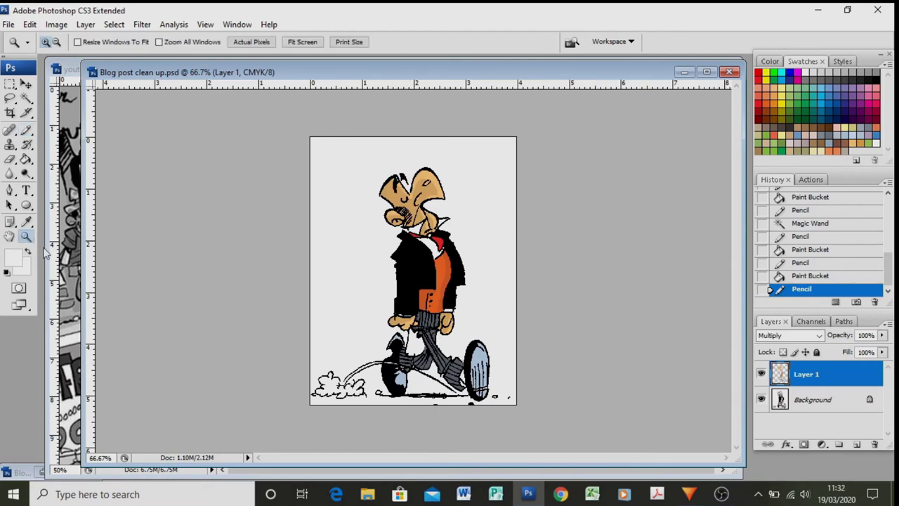
click(476, 331)
click(436, 327)
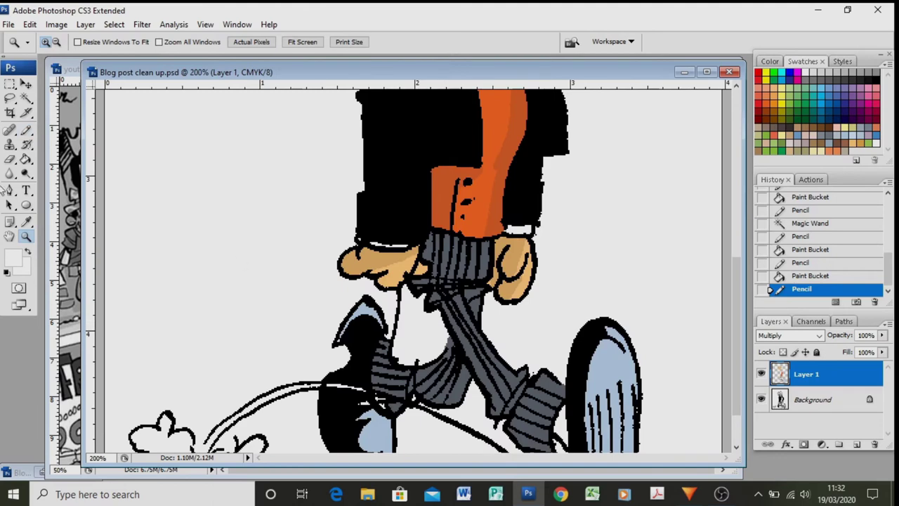
click(26, 97)
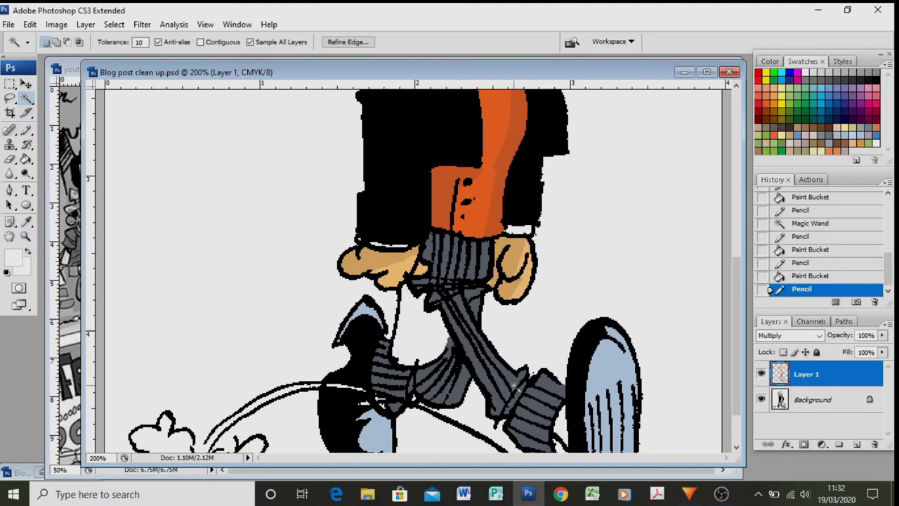
click(514, 384)
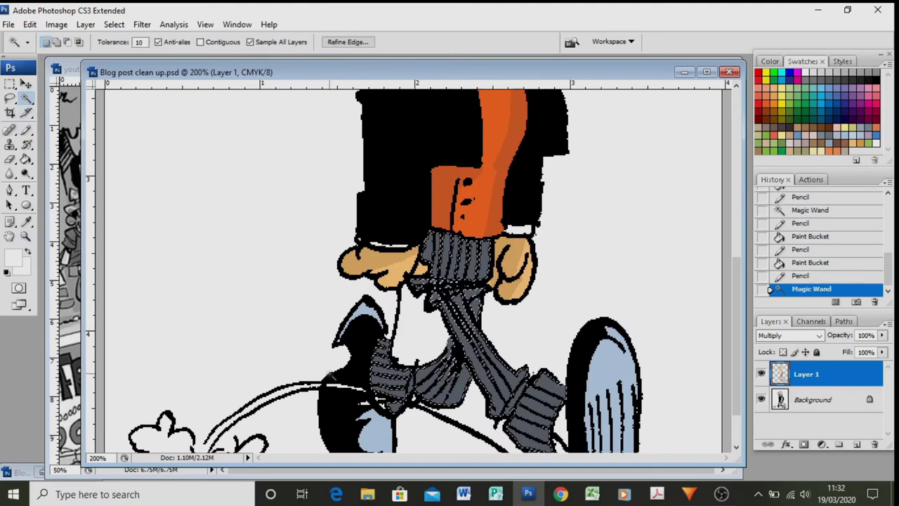
- Sample the stripe grey and darken it to slate grey (R77 G88 B95, 4e5a61)
click(26, 221)
click(466, 306)
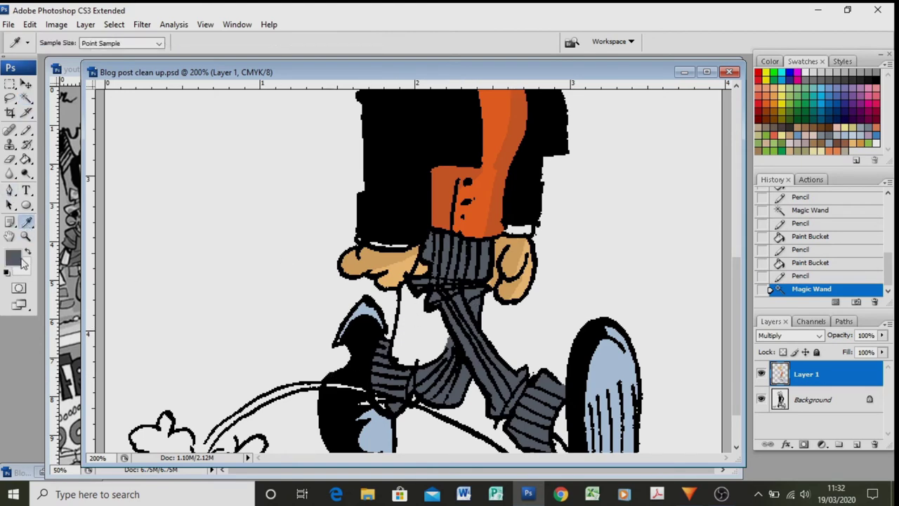
click(17, 257)
click(144, 315)
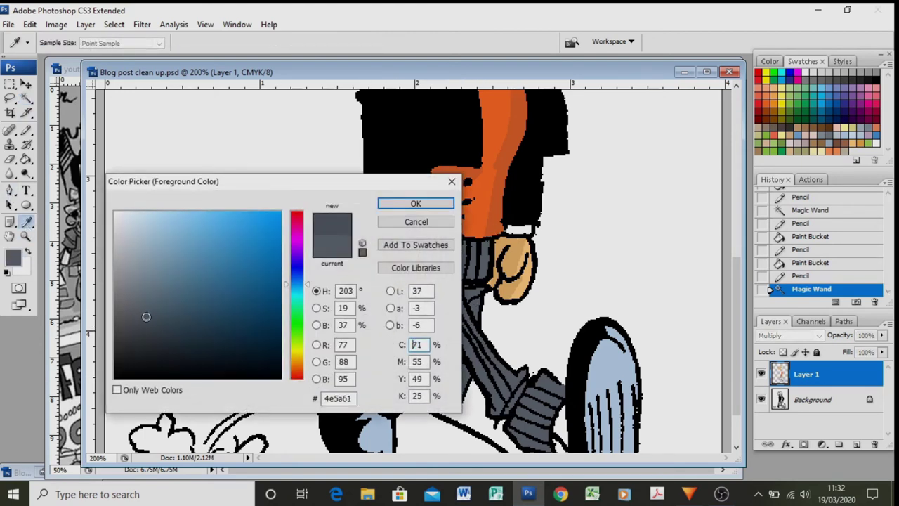
click(147, 330)
click(398, 208)
click(25, 131)
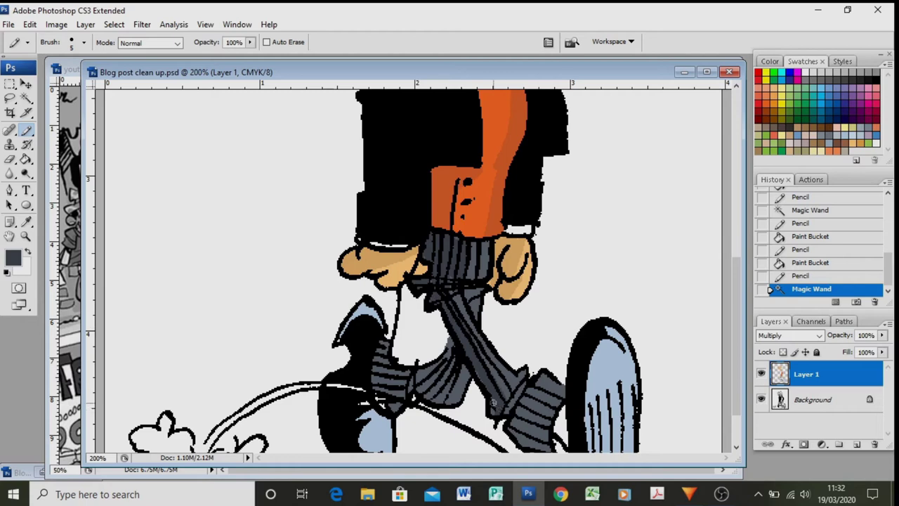
- Draw a dark grey line along the sock cuff and fill the sock stripes dark grey
mouse_move(496, 416)
mouse_down()
mouse_move(524, 382)
mouse_move(542, 414)
mouse_up()
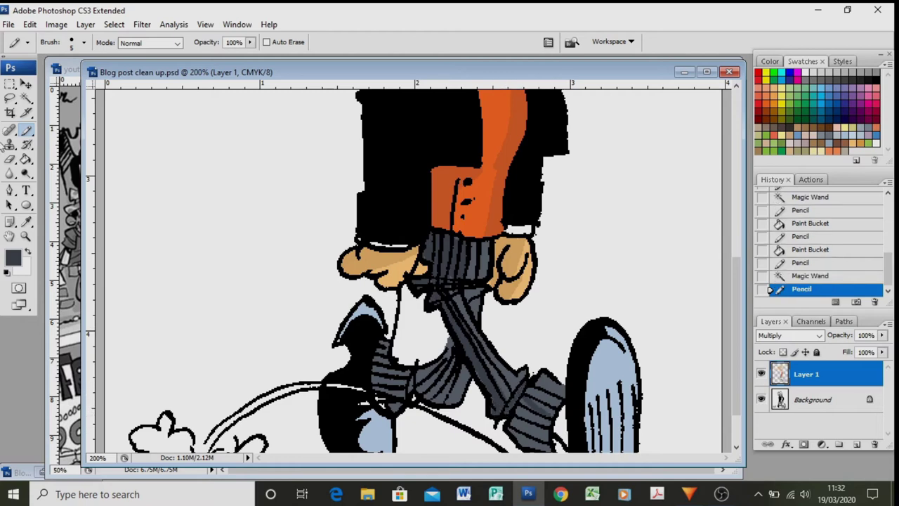
click(26, 159)
click(538, 431)
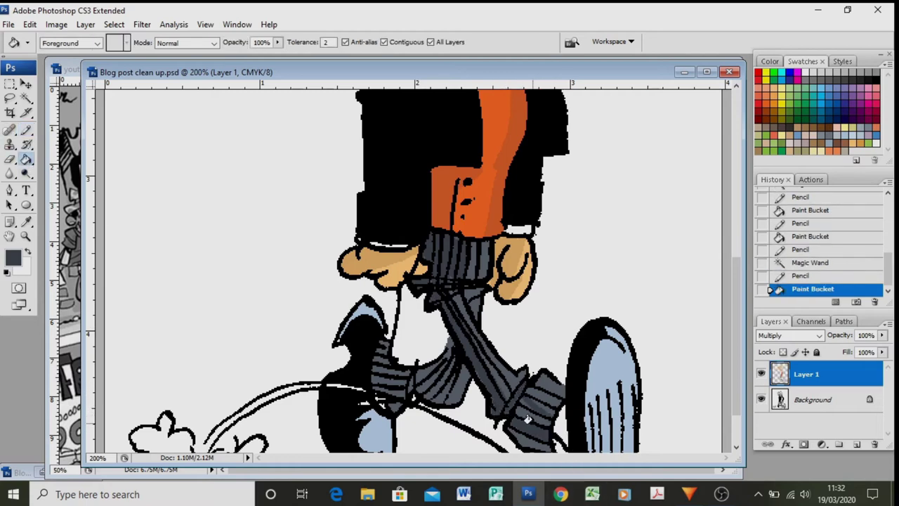
click(530, 418)
click(521, 402)
click(523, 438)
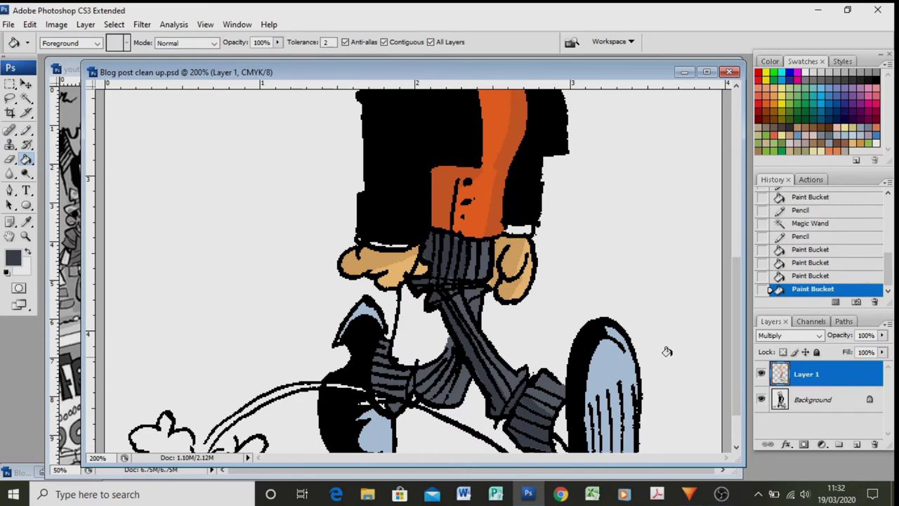
drag(736, 330, 736, 355)
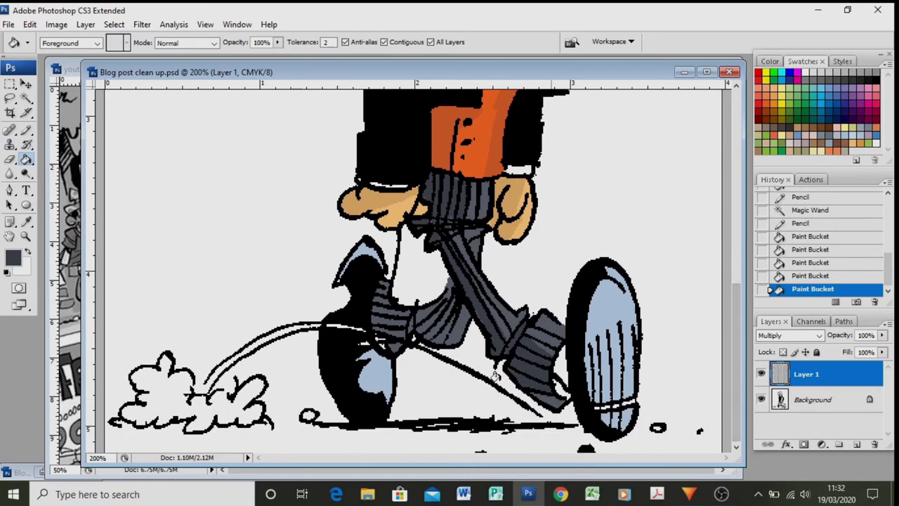
click(544, 397)
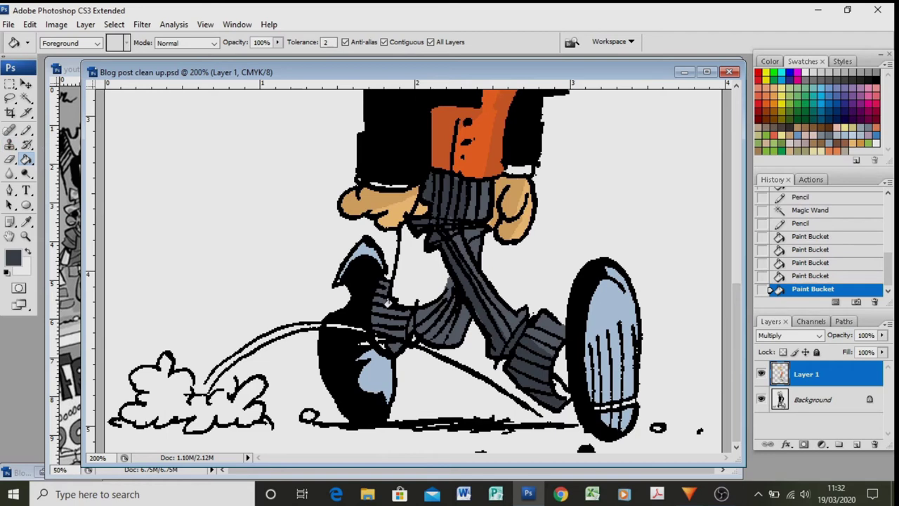
- Close a gap in a leg stripe, fill the leg stripes dark grey, and zoom out
click(26, 130)
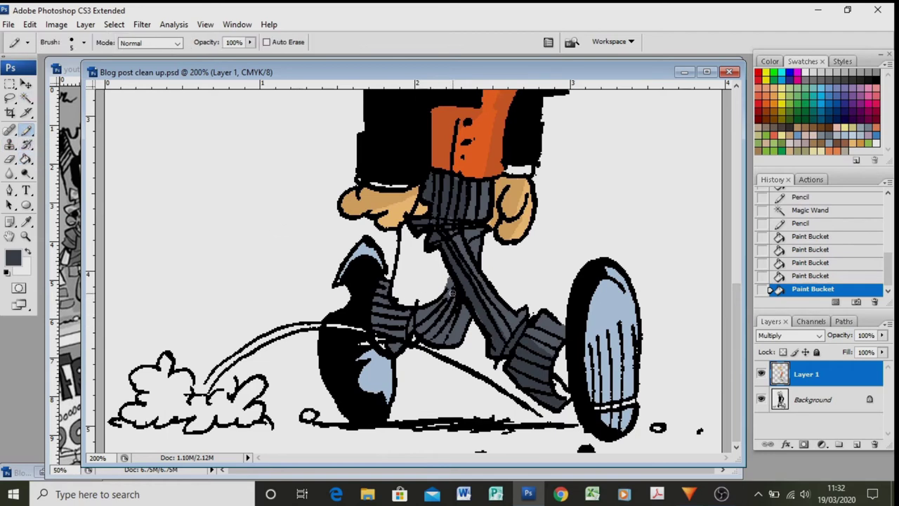
click(422, 333)
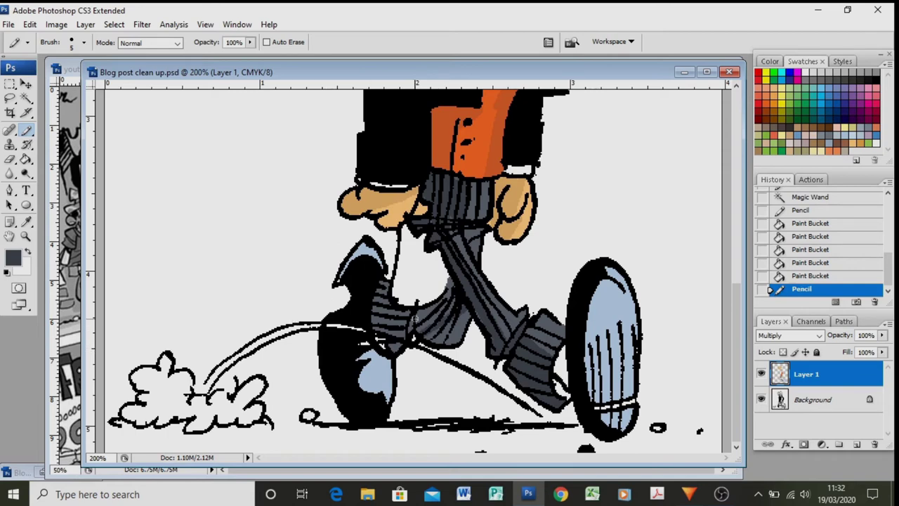
click(26, 158)
click(391, 325)
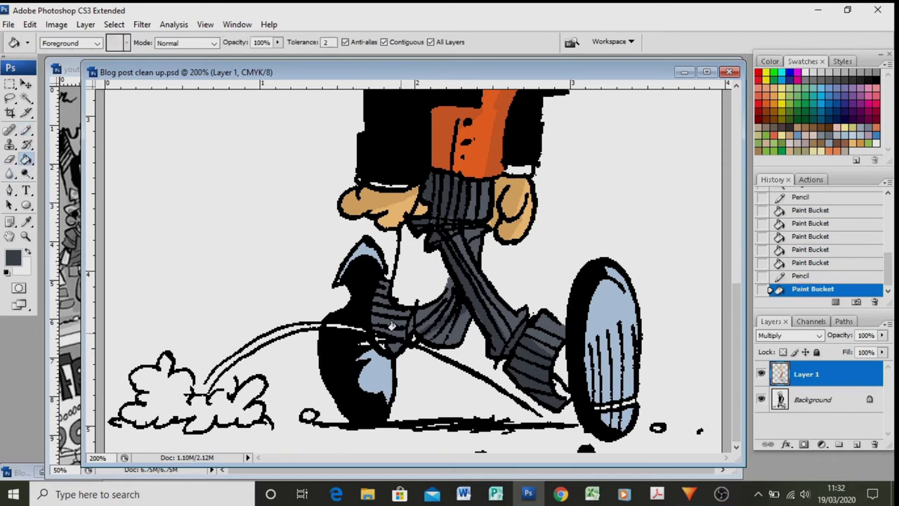
click(390, 327)
click(394, 321)
click(401, 315)
click(404, 311)
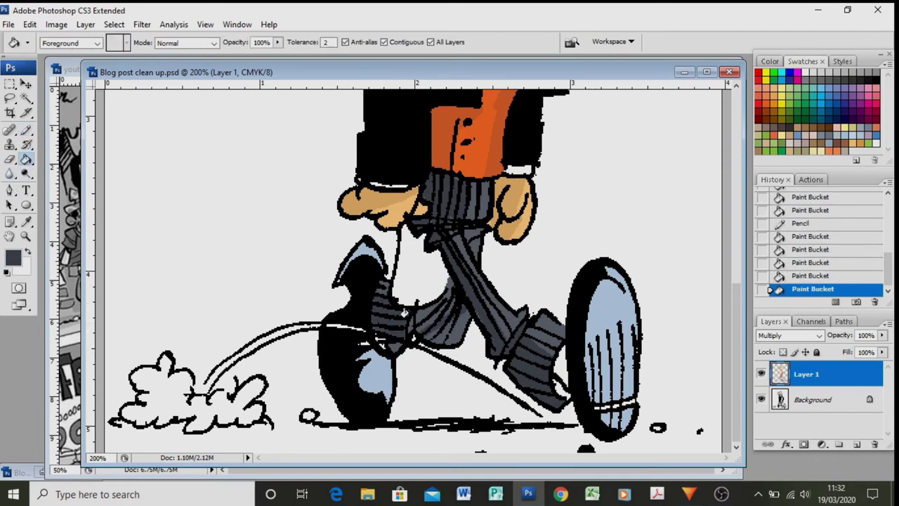
click(428, 317)
click(438, 311)
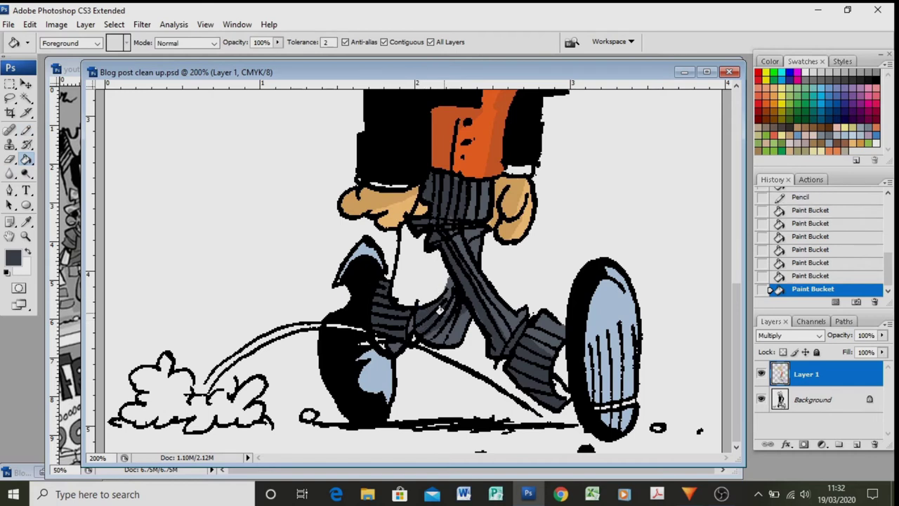
click(447, 307)
click(440, 292)
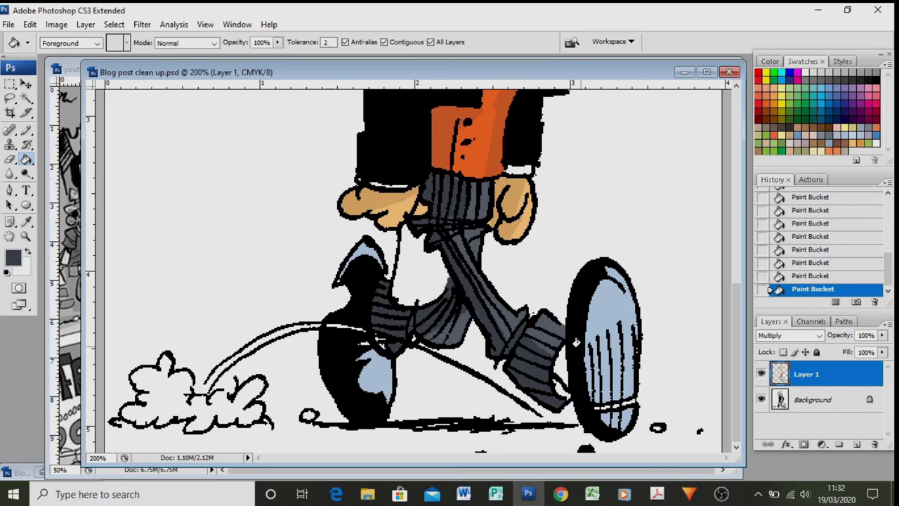
key(ctrl+minus)
key(ctrl+minus)
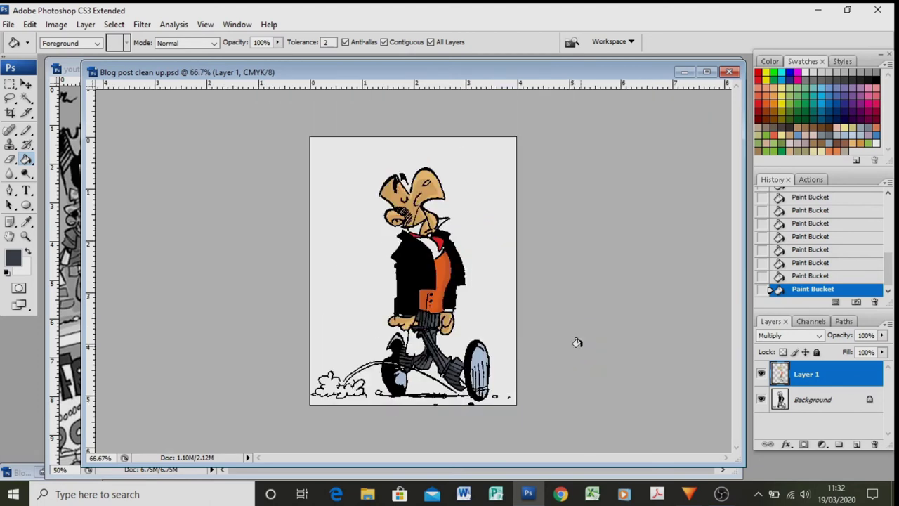
- Magic Wand-select the white background around the butler, toggling Contiguous off and back on
click(26, 98)
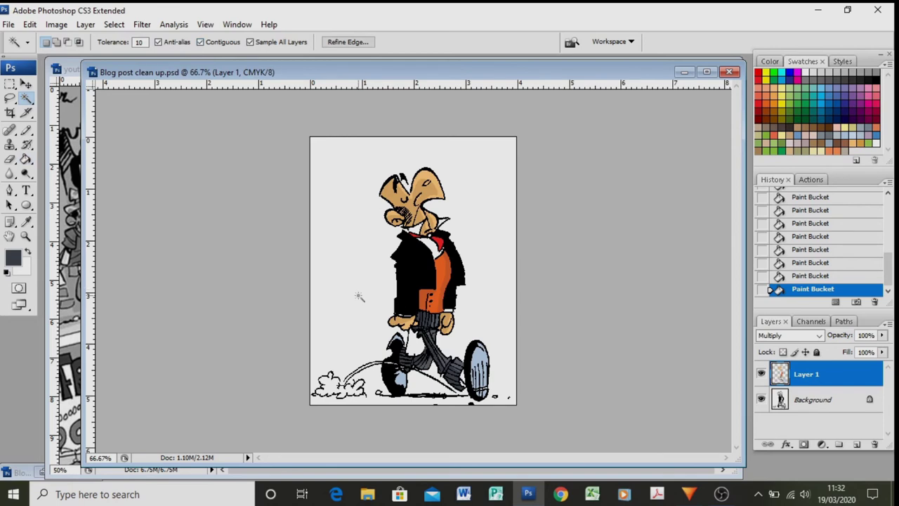
click(358, 296)
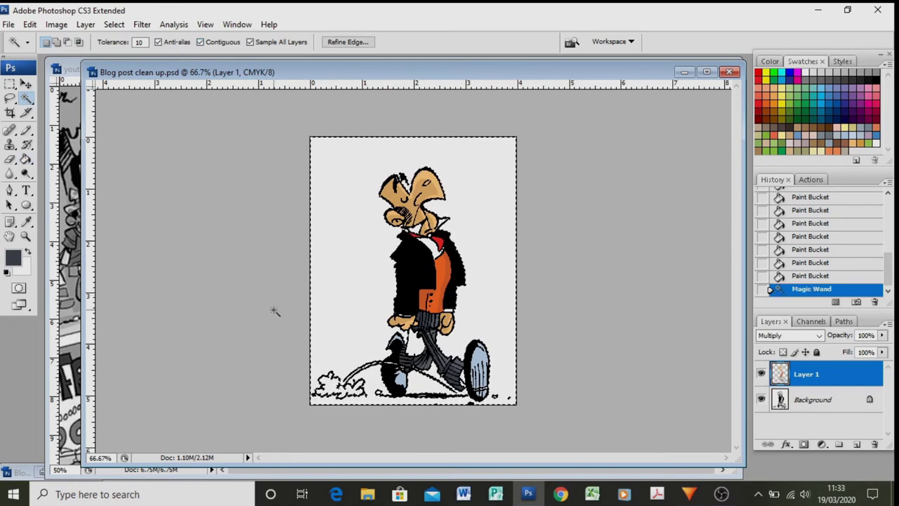
click(200, 43)
click(200, 43)
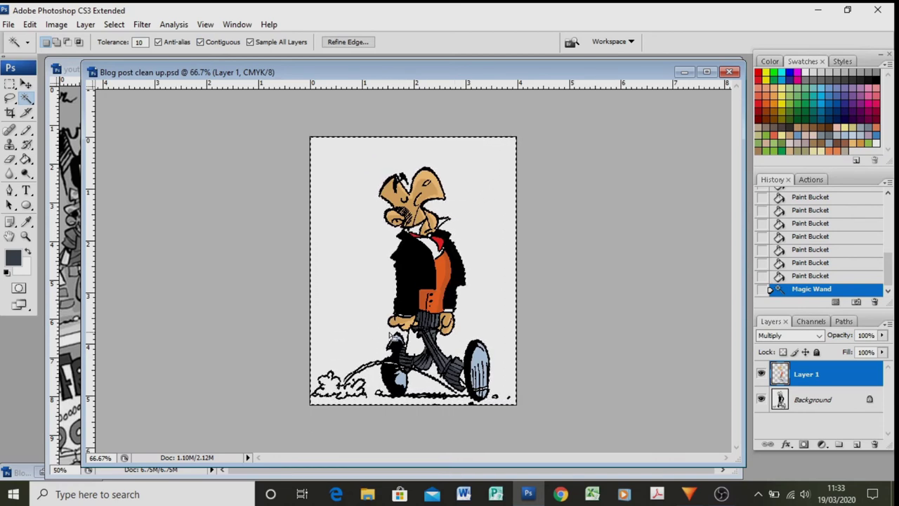
- Check the butler at 100% zoom, zoom back out, and clear the selection
key(z)
click(399, 285)
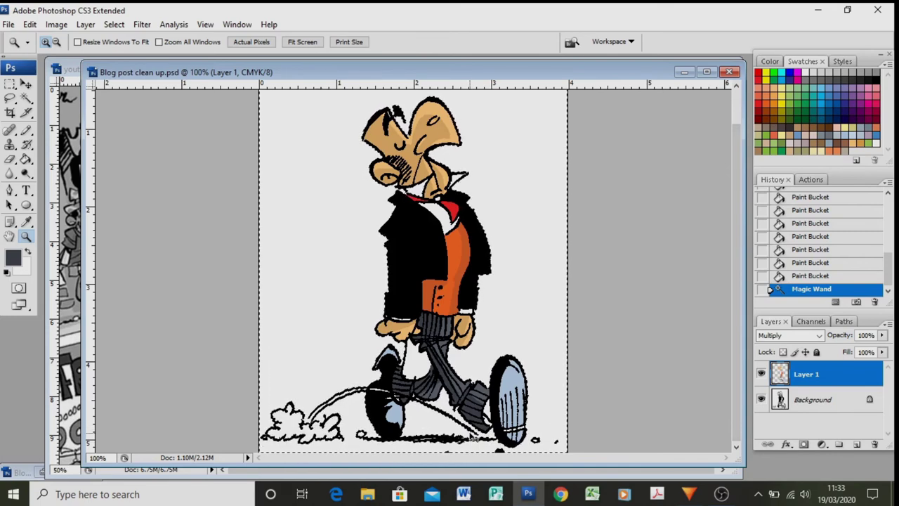
key(ctrl+minus)
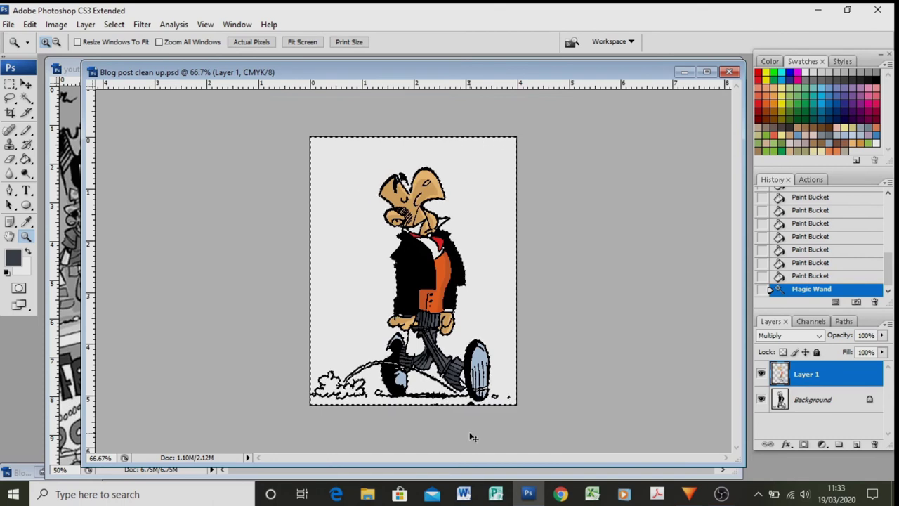
key(ctrl+h)
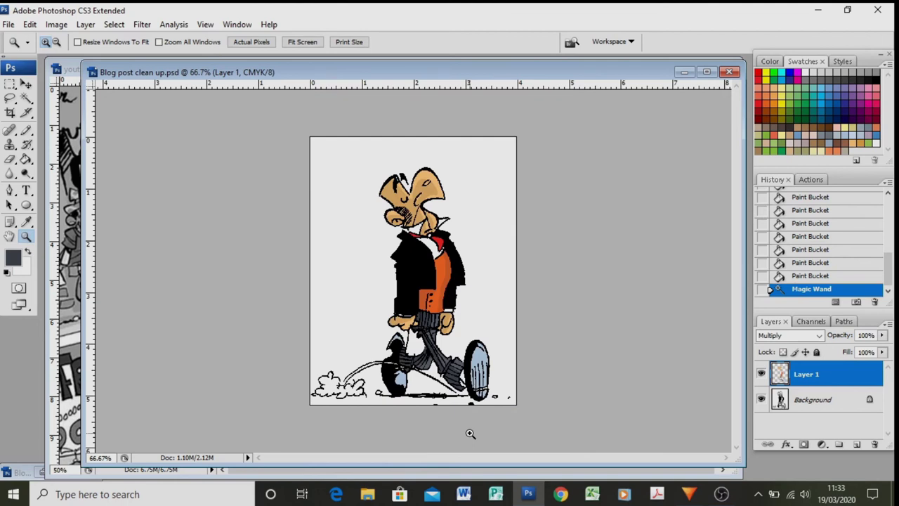
- Paint an olive ground strip along the bottom with a 45 px soft Pencil brush
click(806, 151)
click(26, 130)
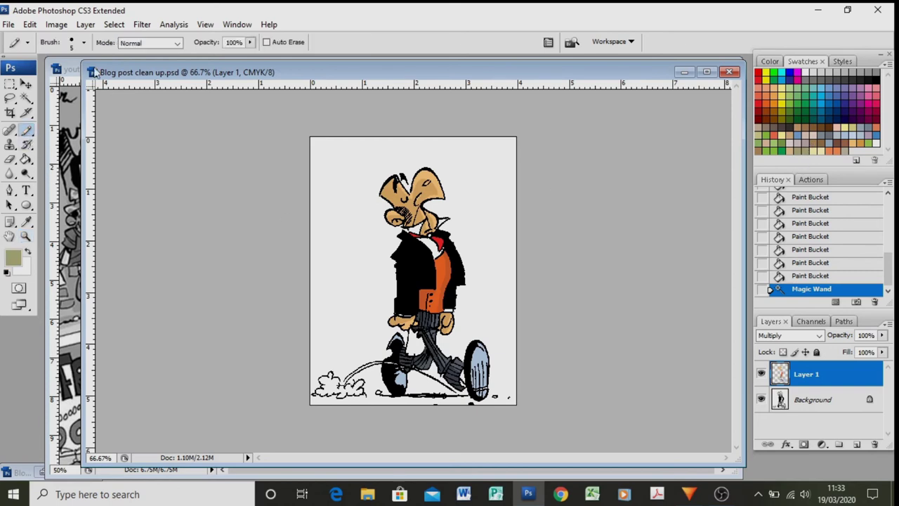
click(83, 43)
click(46, 198)
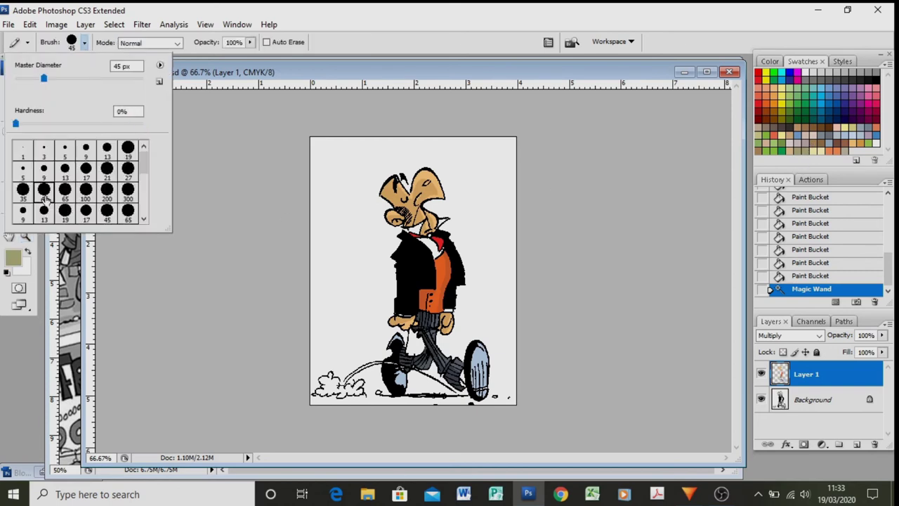
mouse_move(502, 401)
mouse_down()
mouse_move(308, 401)
mouse_move(534, 399)
mouse_up()
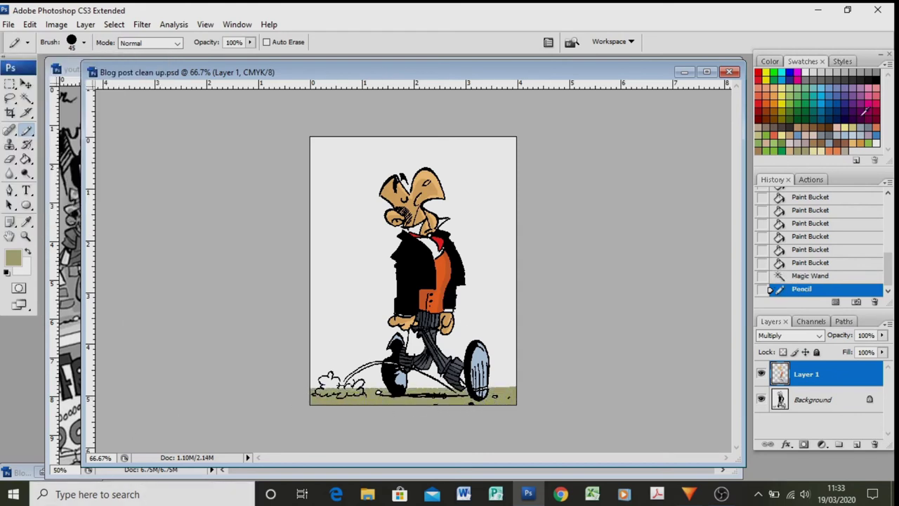
- Bucket-fill the dust cloud near-white and deselect
click(807, 73)
click(26, 159)
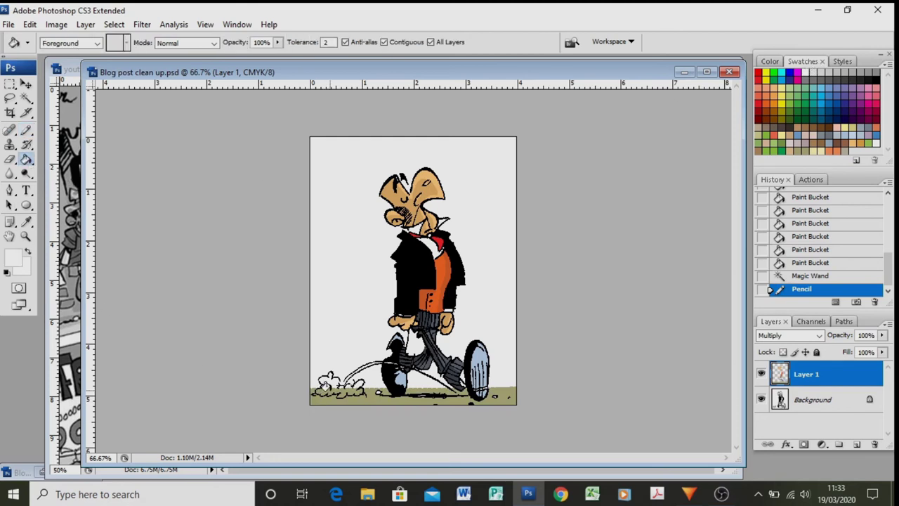
click(328, 385)
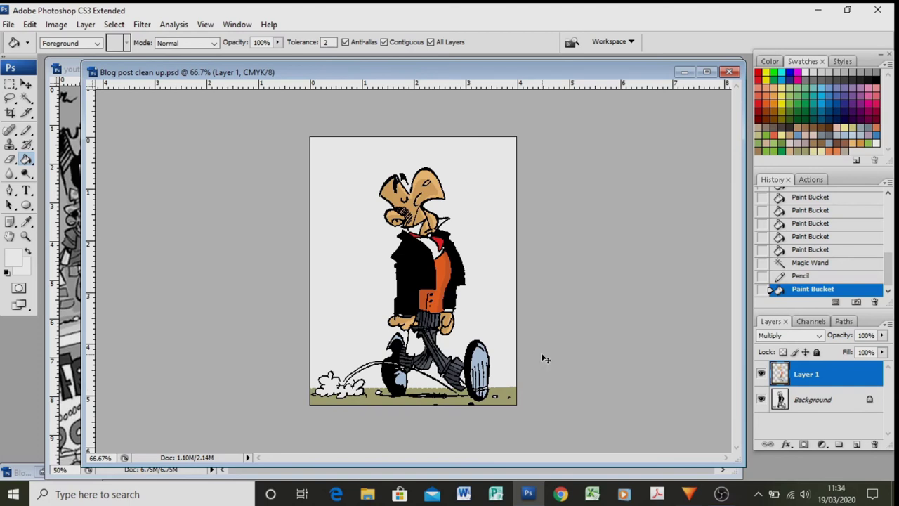
key(ctrl+d)
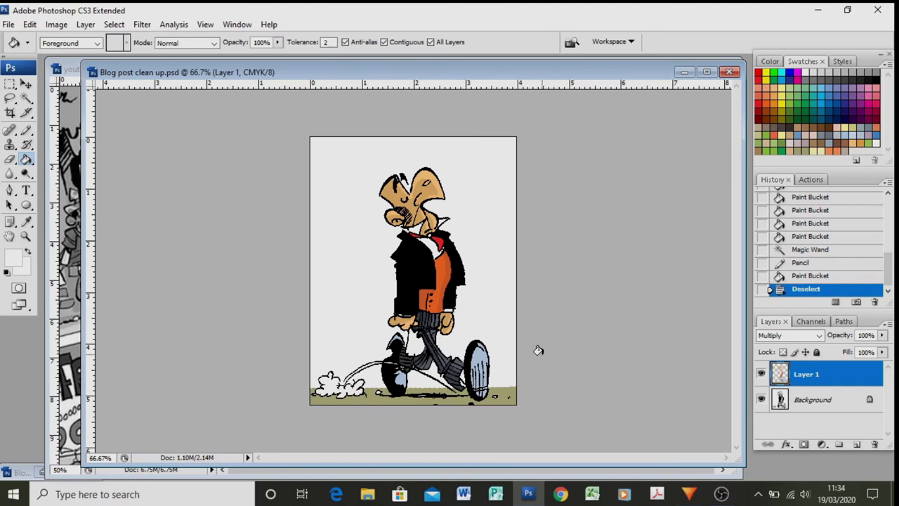
- Reset to default black and white, zoom to 200% on the legs, and fill the leg gap black on Layer 1
click(830, 401)
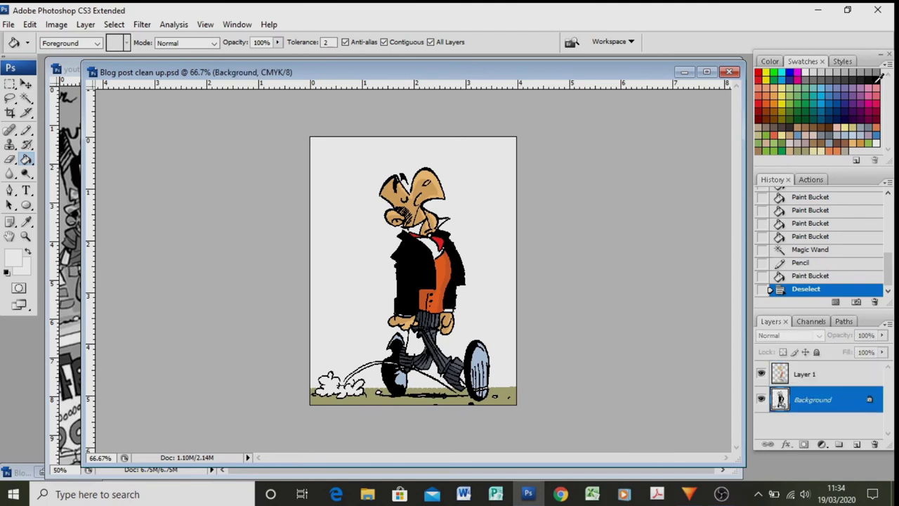
key(d)
click(25, 237)
click(447, 369)
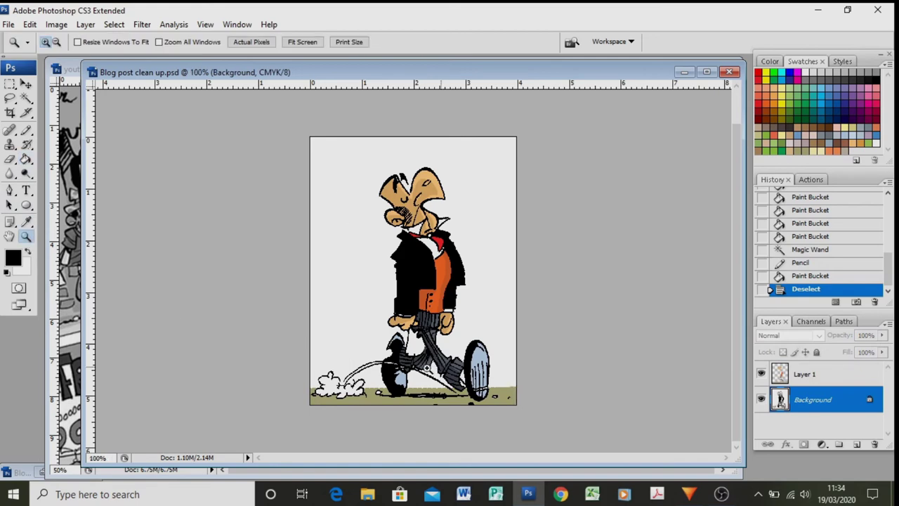
click(417, 408)
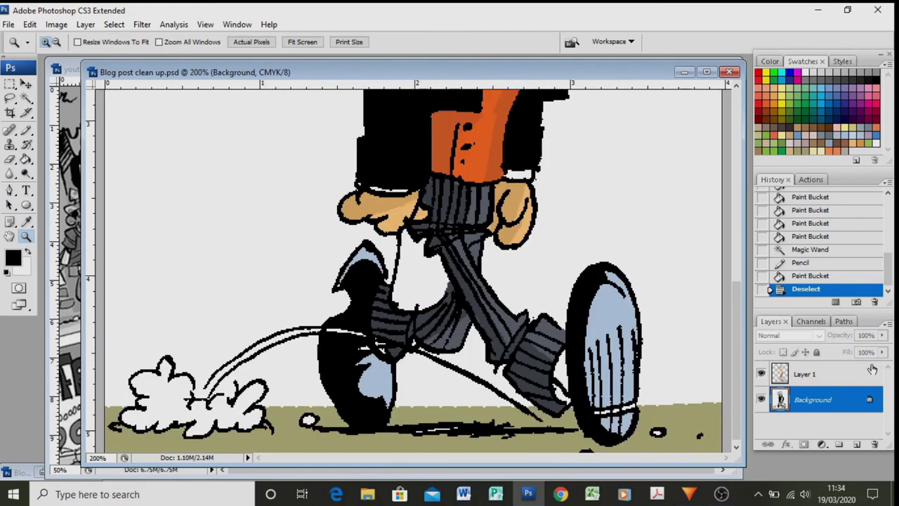
click(815, 379)
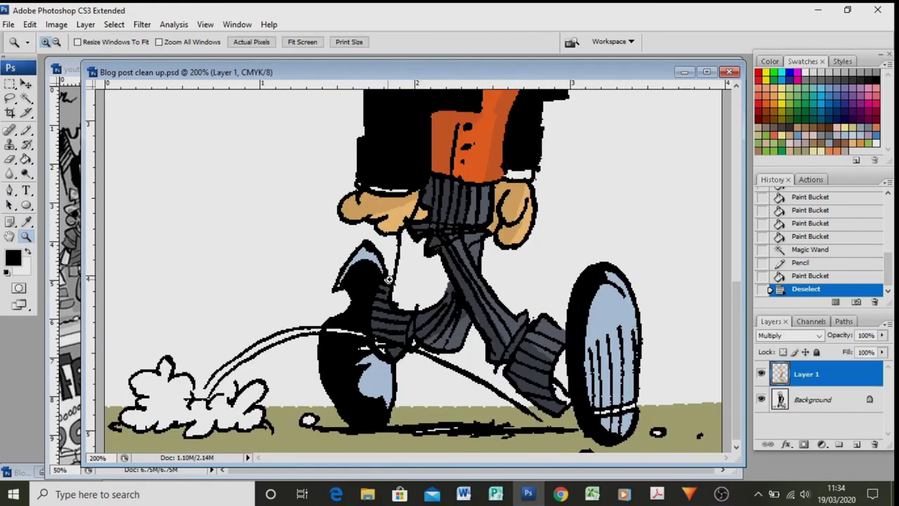
click(26, 159)
click(406, 276)
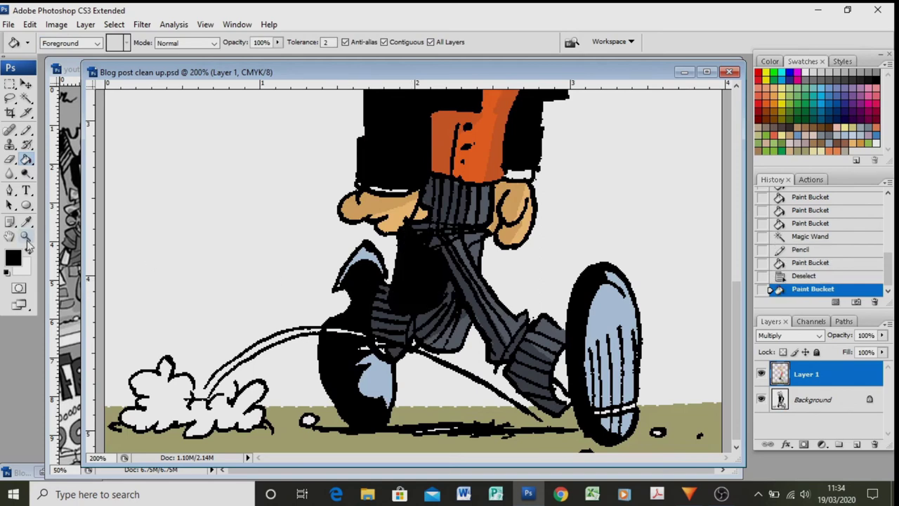
- Undo that fill, refill the leg gap black on the Background layer, then return to Layer 1
key(z)
click(407, 295)
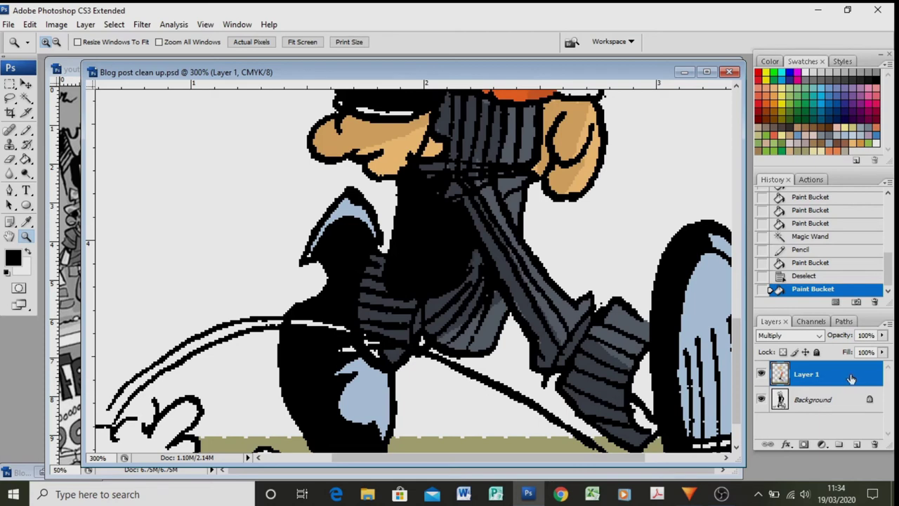
click(819, 276)
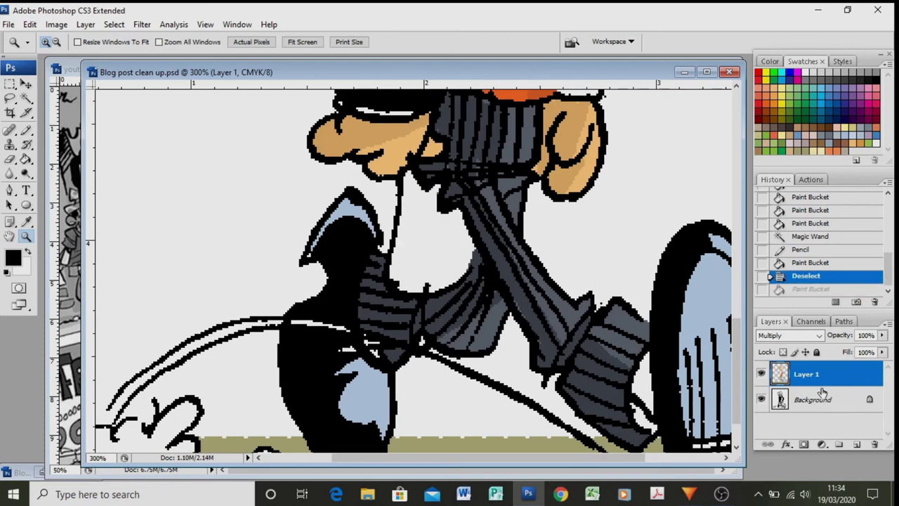
click(818, 400)
click(26, 159)
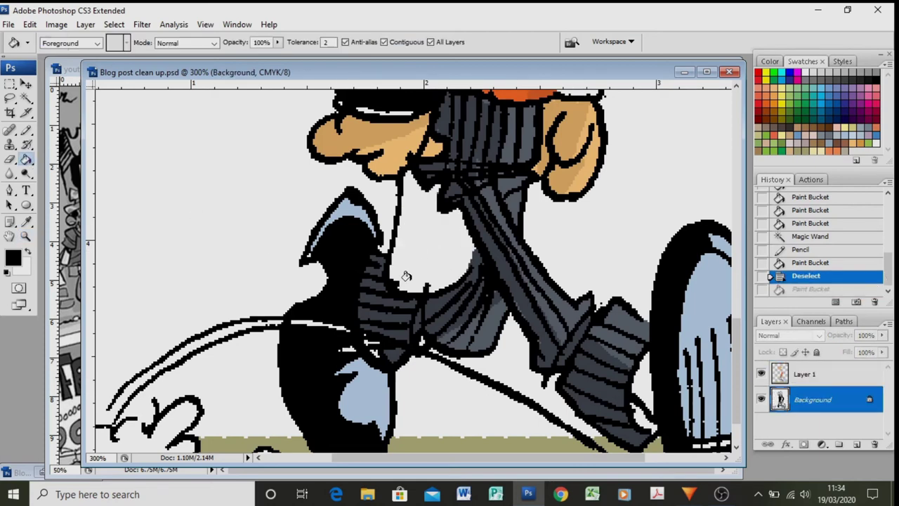
click(429, 268)
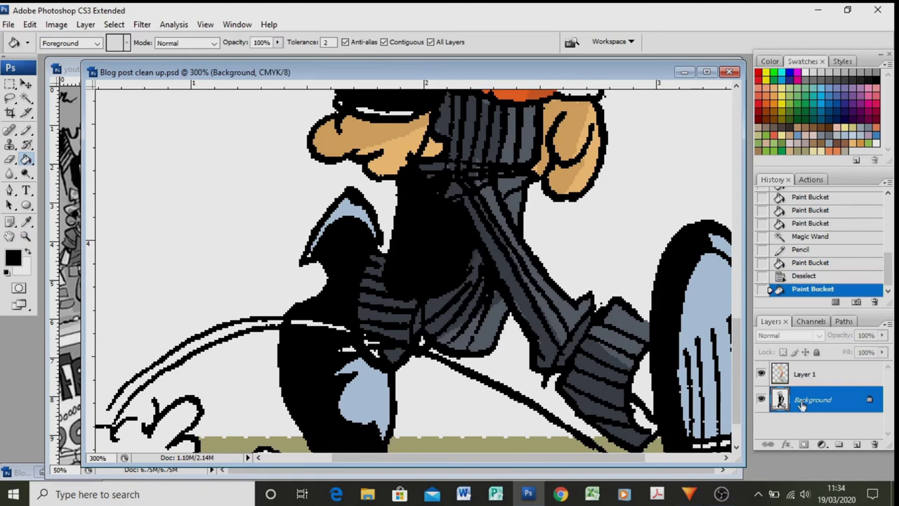
click(809, 375)
key(ctrl+minus)
key(ctrl+minus)
key(ctrl+minus)
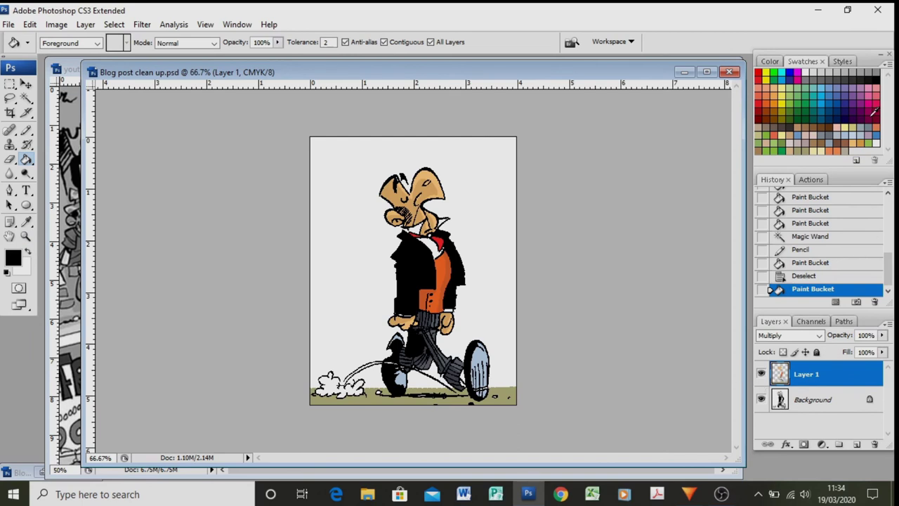
- Set pale yellow with a 5 px hard Pencil brush, zoomed in to 200%
click(783, 93)
click(25, 238)
click(385, 288)
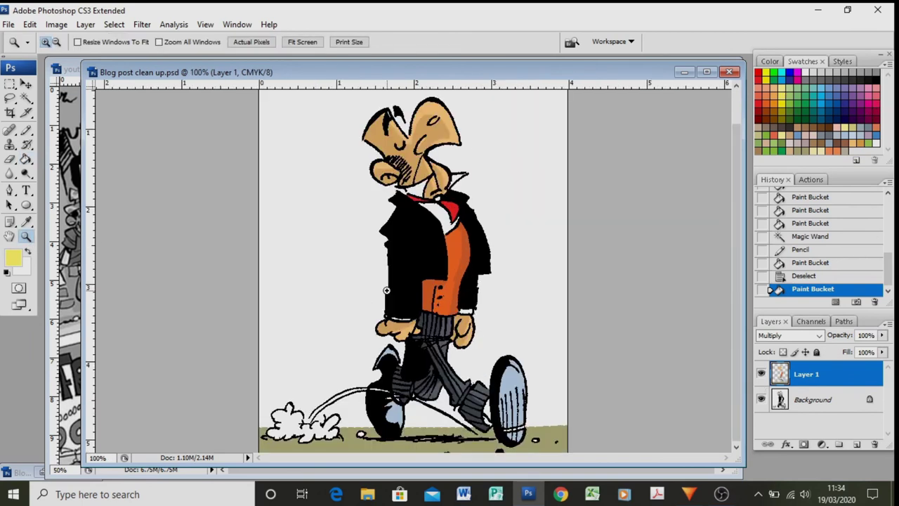
click(288, 260)
click(25, 129)
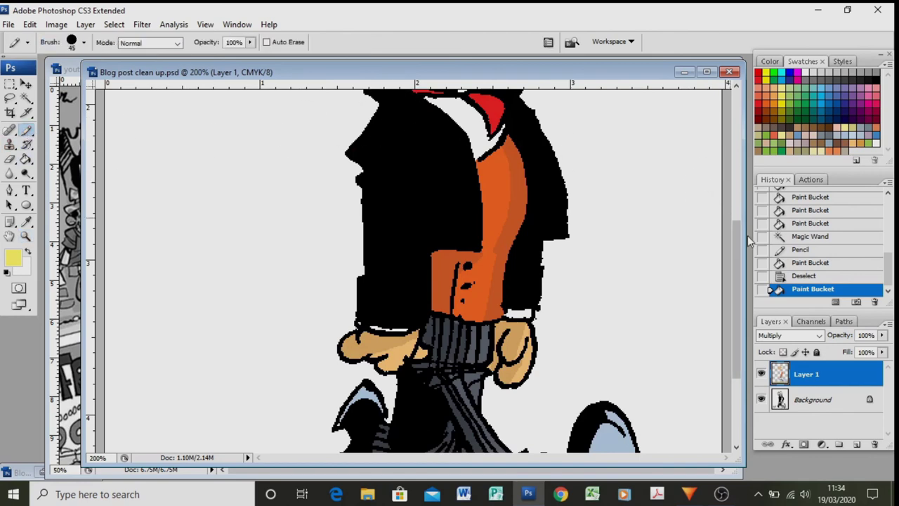
drag(737, 241, 737, 168)
click(84, 42)
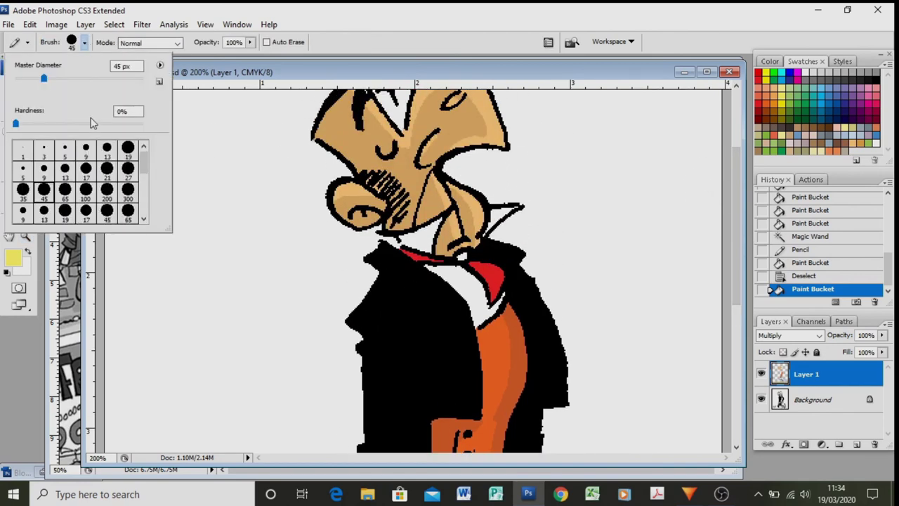
click(65, 149)
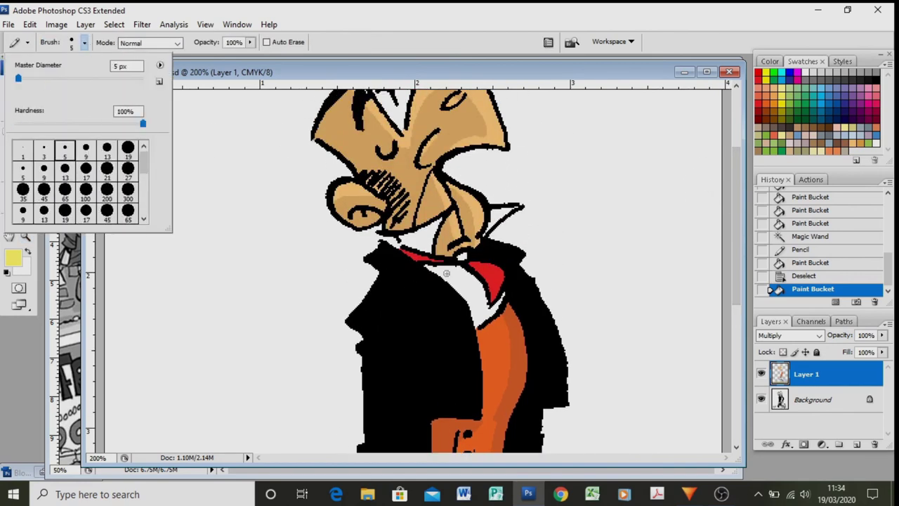
- Dab small pale-yellow marks on the dust cloud behind the shoe, then zoom out
click(397, 243)
drag(734, 295, 731, 414)
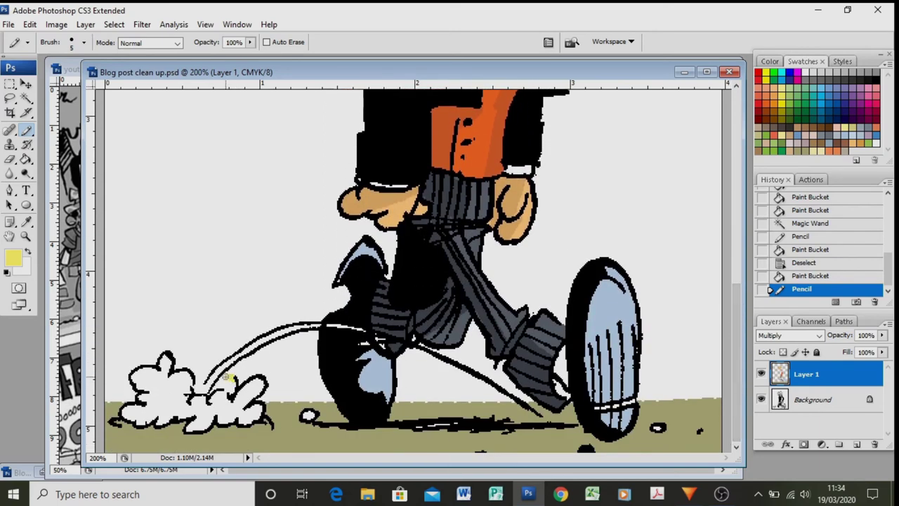
drag(226, 377, 195, 388)
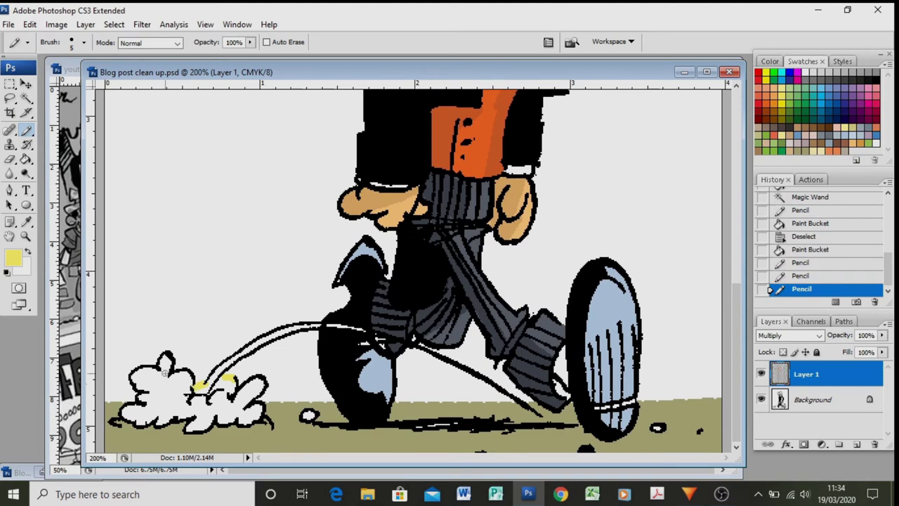
key(ctrl+minus)
key(ctrl+minus)
key(ctrl+minus)
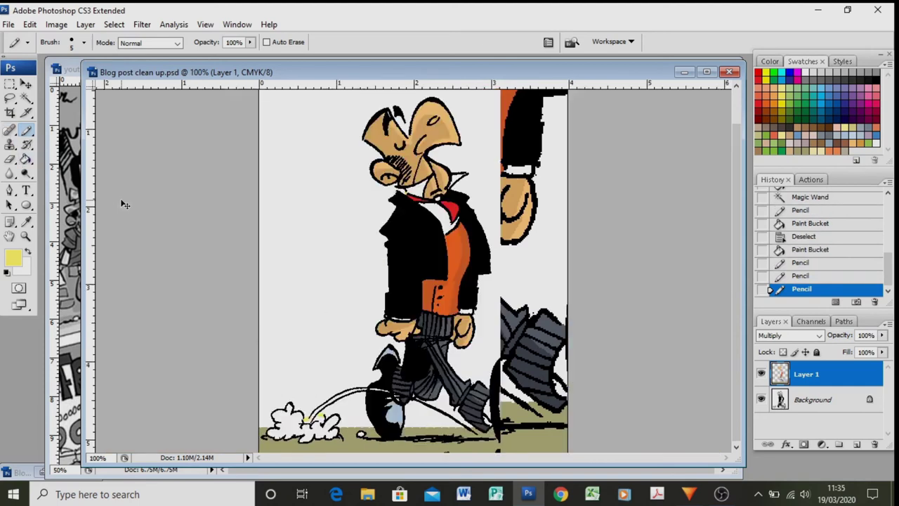
- Bucket-fill the white background and three white pockets near the feet yellow, then select the yellow
click(26, 159)
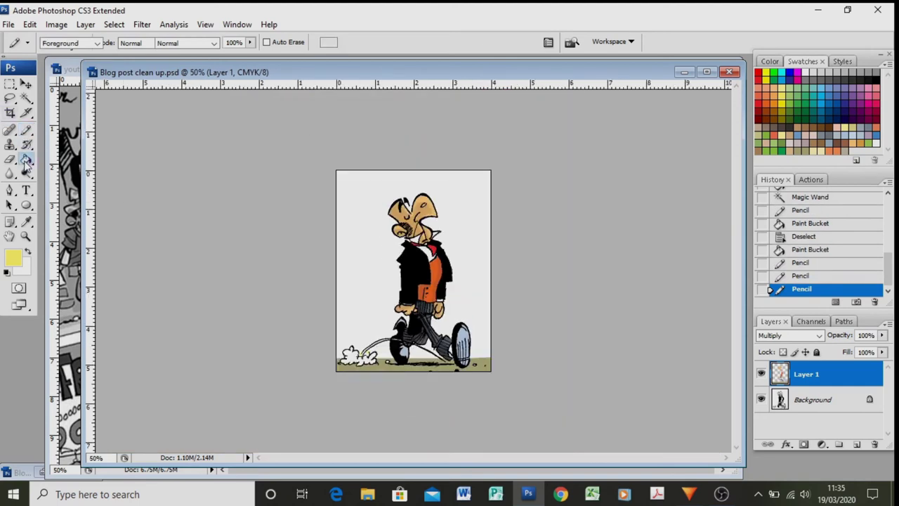
click(375, 230)
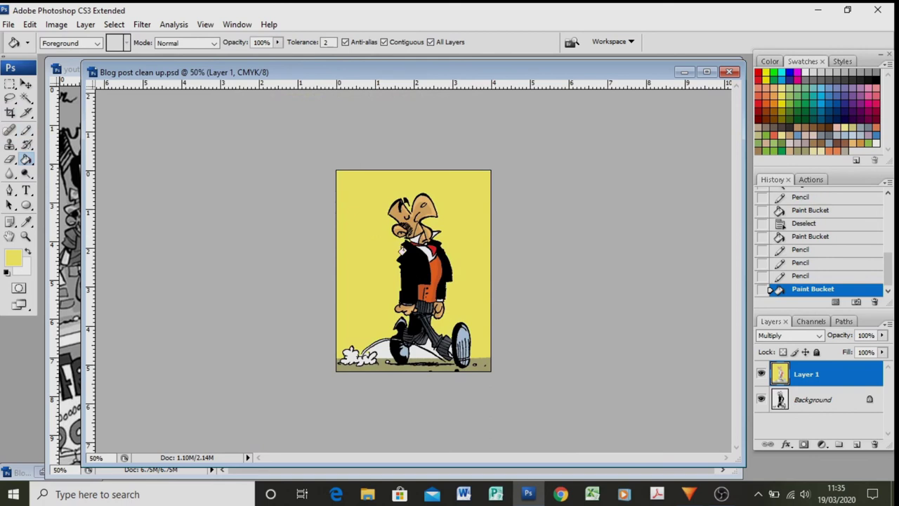
click(374, 349)
click(423, 348)
click(428, 349)
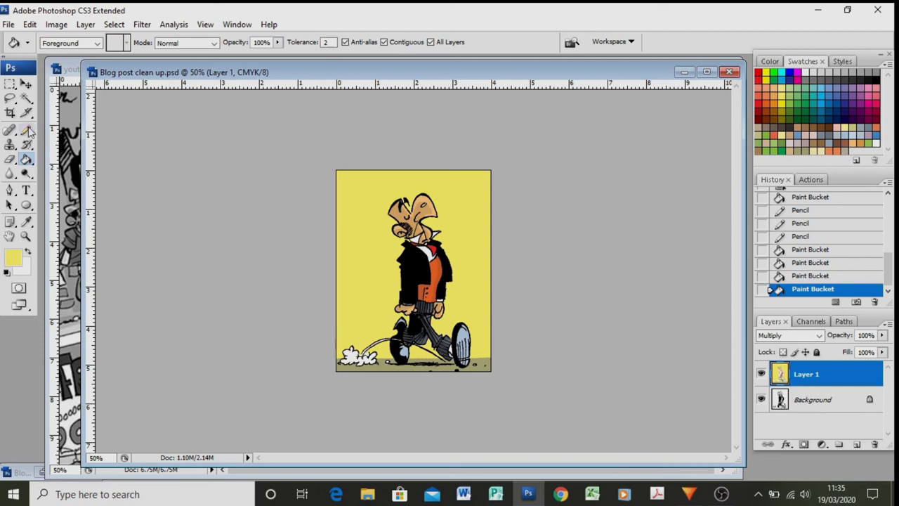
click(26, 99)
click(372, 262)
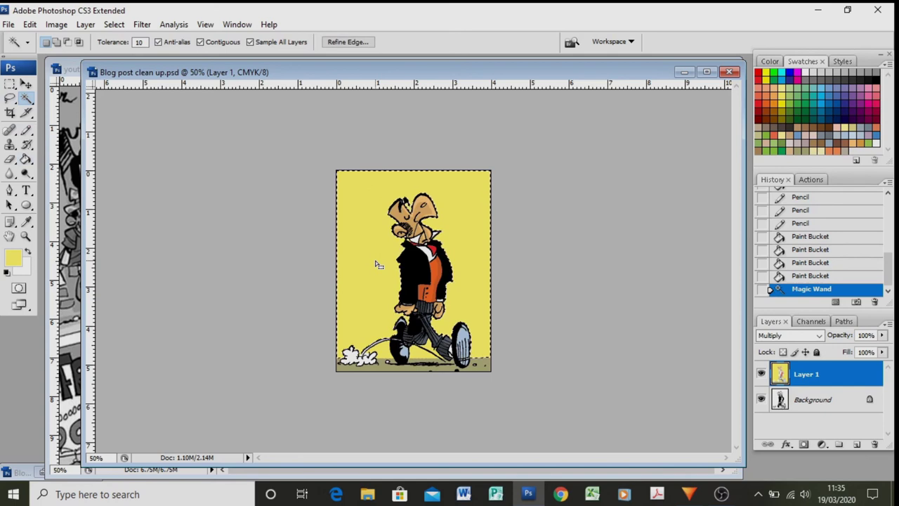
- Drop the selection, choose a darker olive painting colour, and zoom in on the drawing
key(ctrl+h)
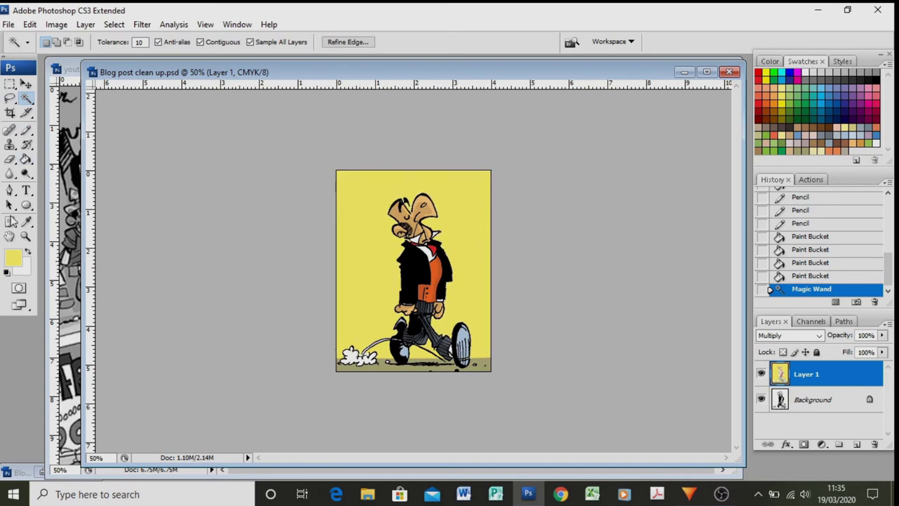
click(13, 258)
drag(213, 225, 212, 236)
click(415, 203)
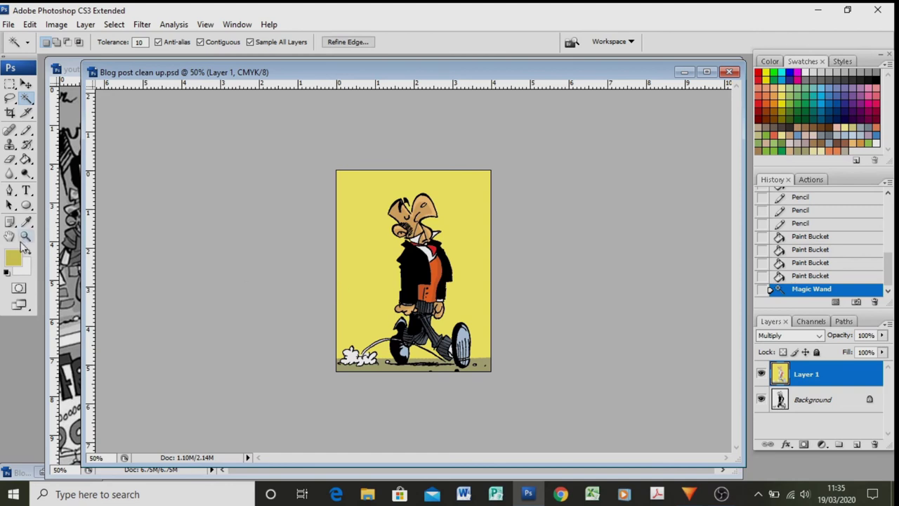
click(25, 236)
click(347, 267)
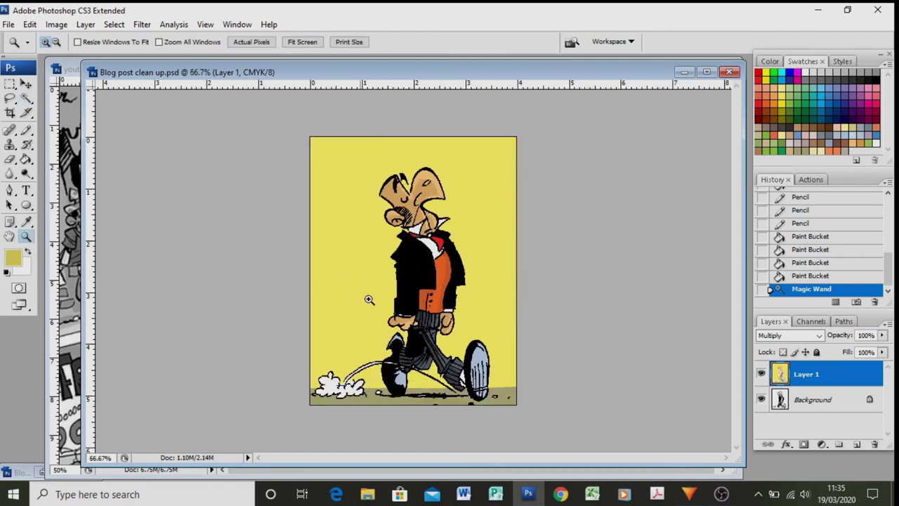
- Pencil two horizontal lines across the background and fill the band between them olive
click(25, 131)
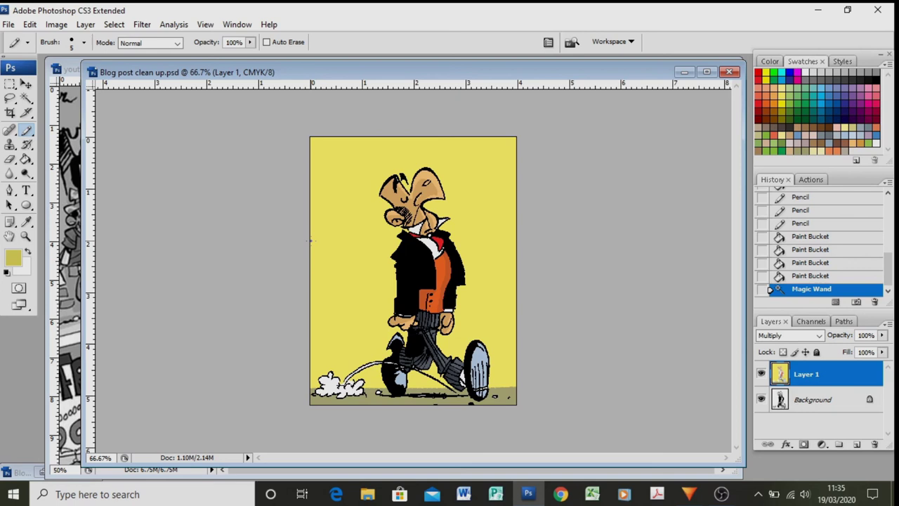
drag(311, 241, 526, 239)
click(354, 266)
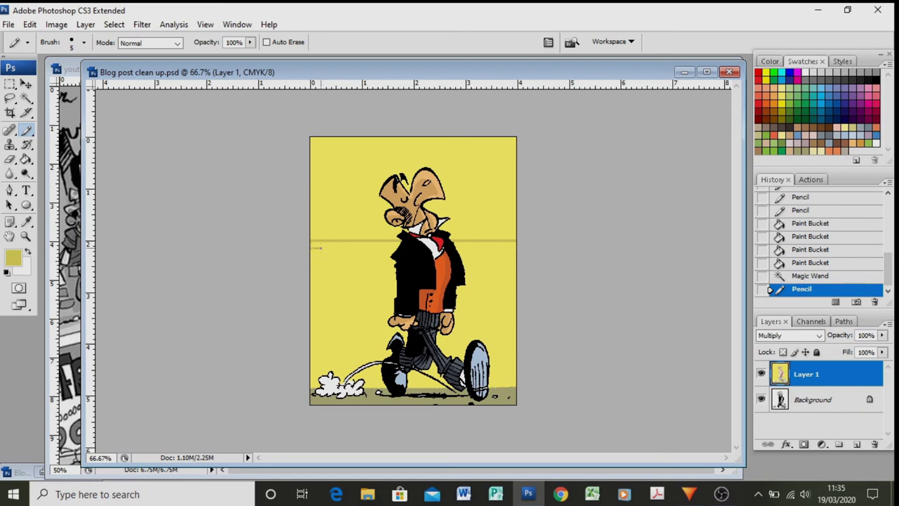
drag(327, 247, 516, 248)
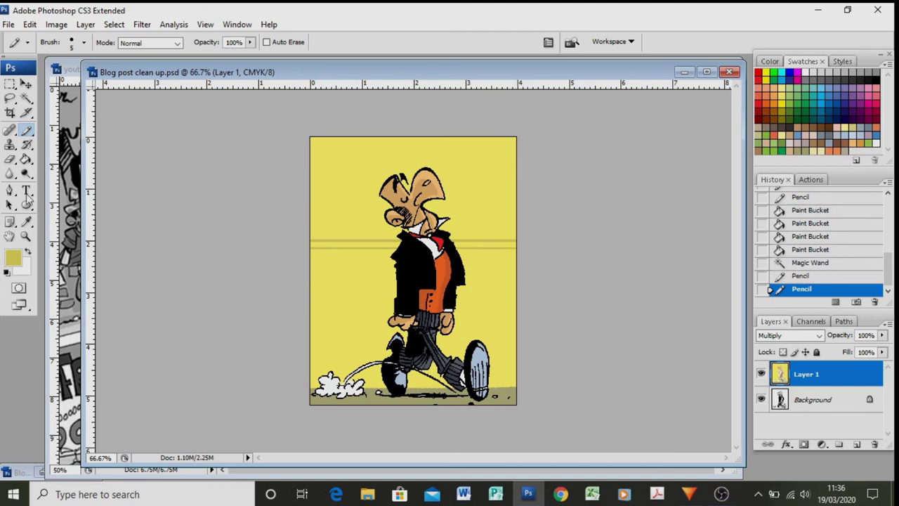
click(26, 159)
click(339, 244)
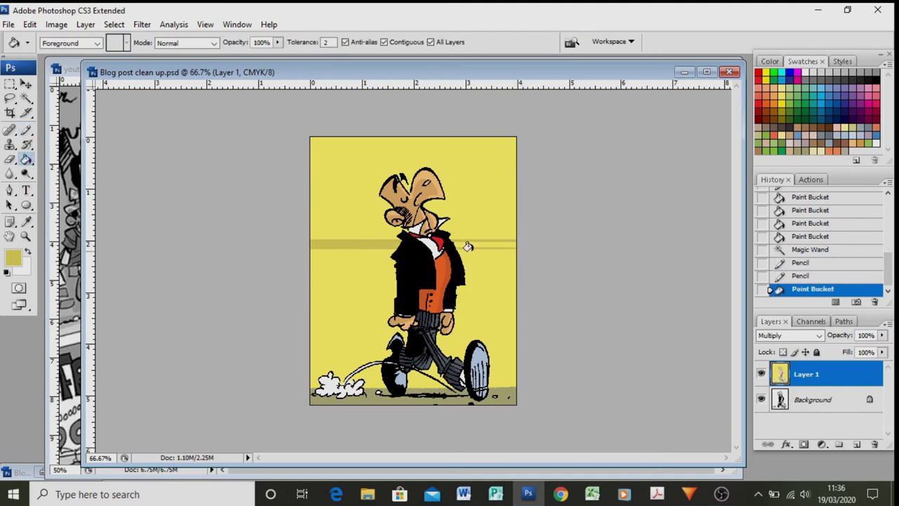
click(483, 245)
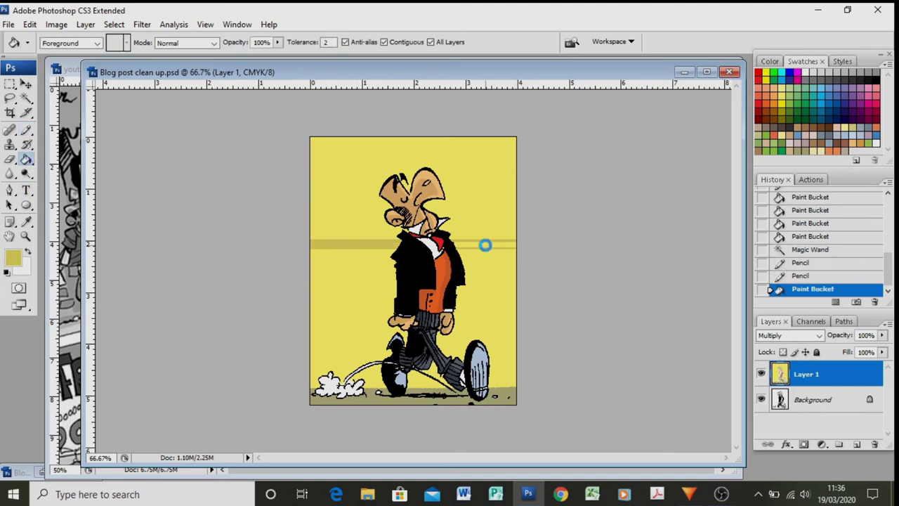
click(26, 130)
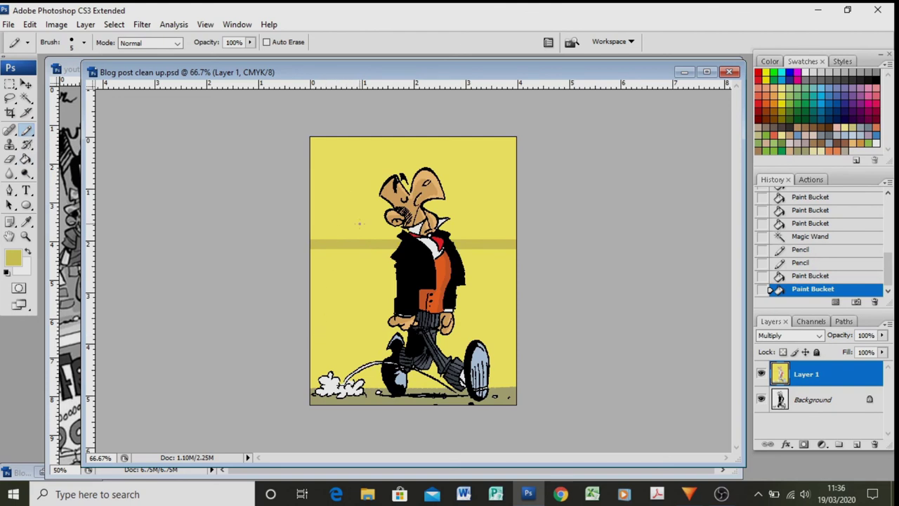
- Revert the line work in History and pencil an outer trapezoid frame behind the butler
click(805, 250)
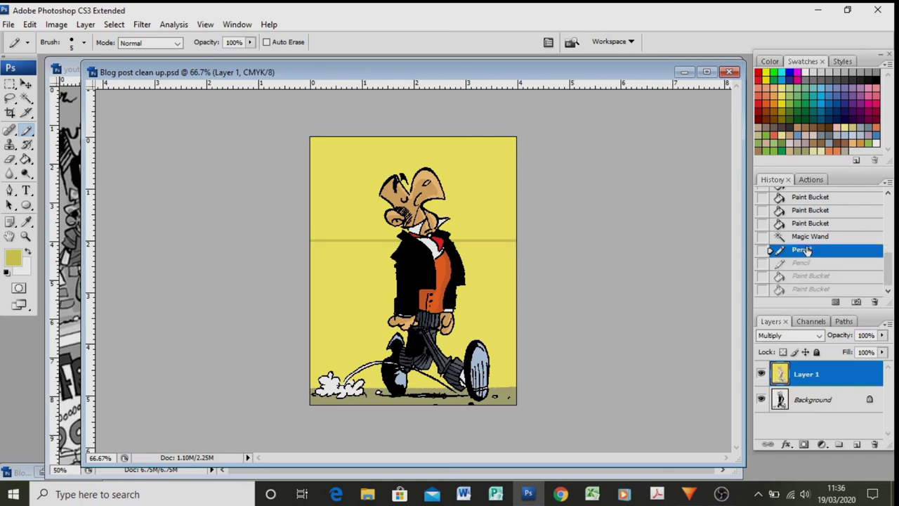
click(808, 237)
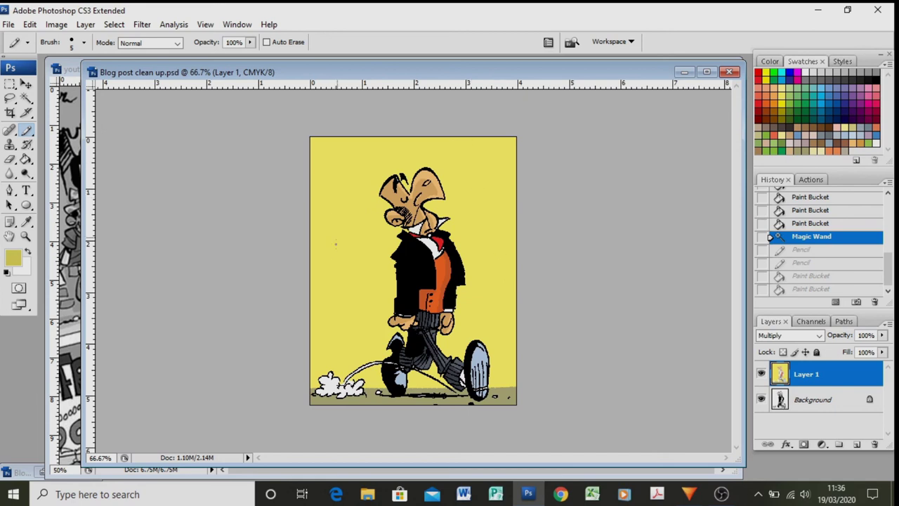
click(337, 176)
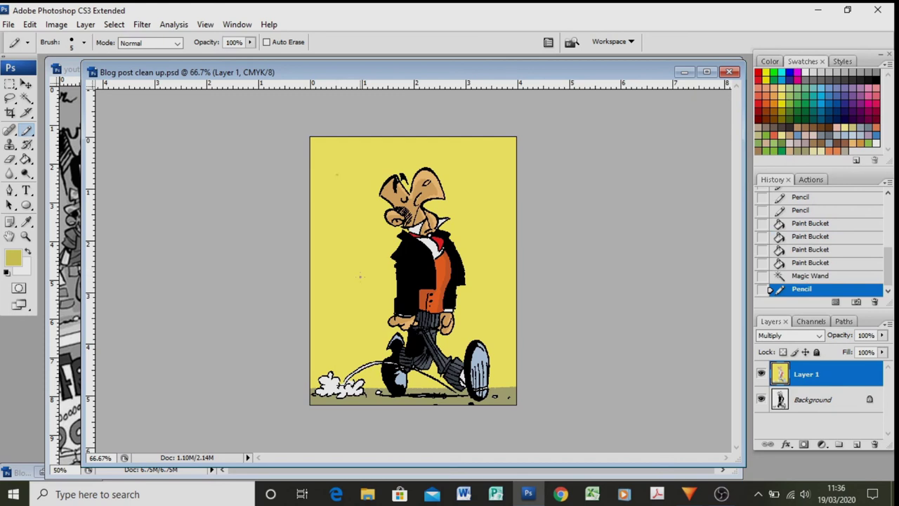
shift+click(360, 278)
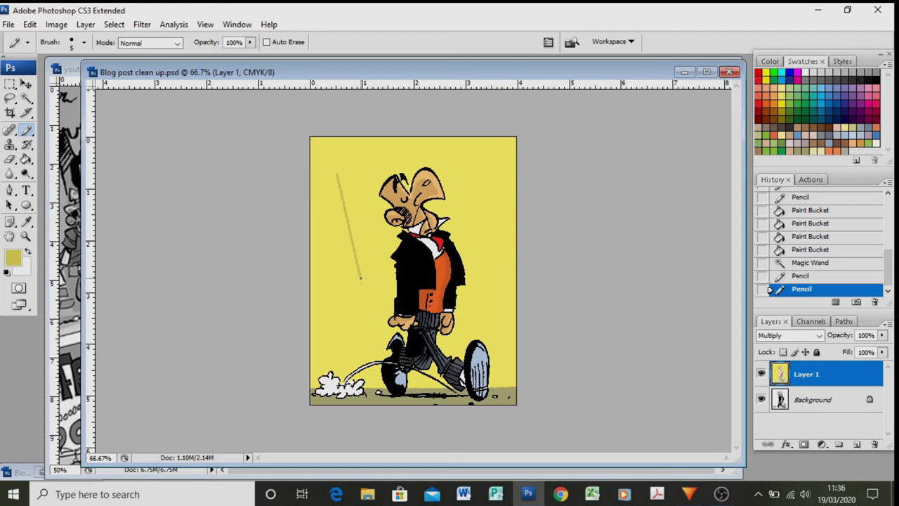
click(360, 279)
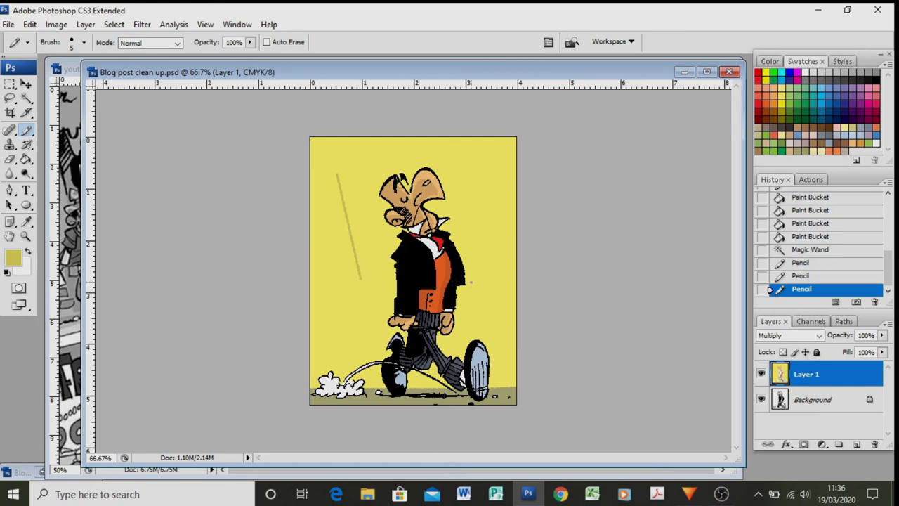
shift+click(474, 279)
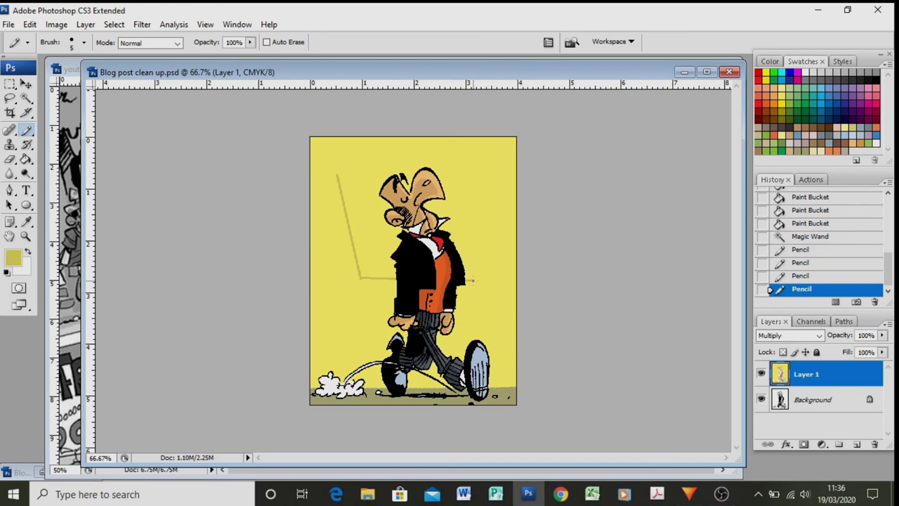
click(473, 281)
click(473, 280)
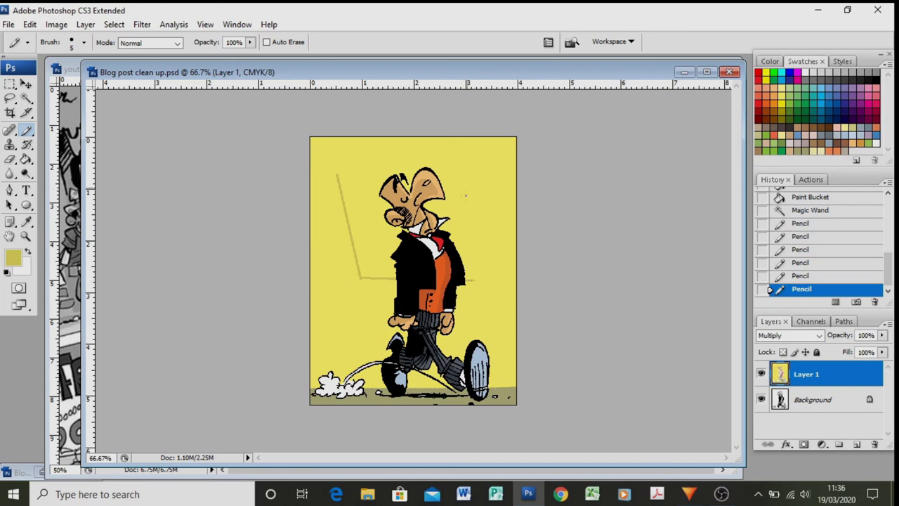
shift+click(483, 154)
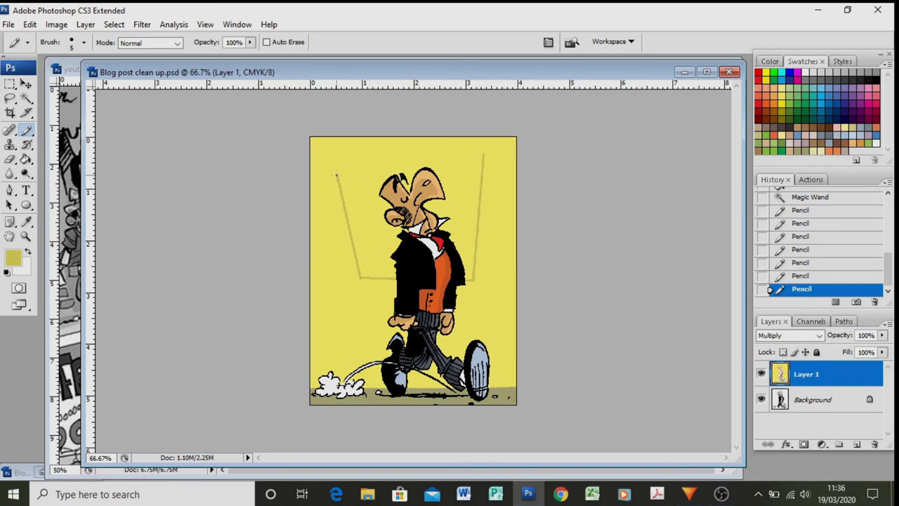
click(337, 175)
shift+click(483, 153)
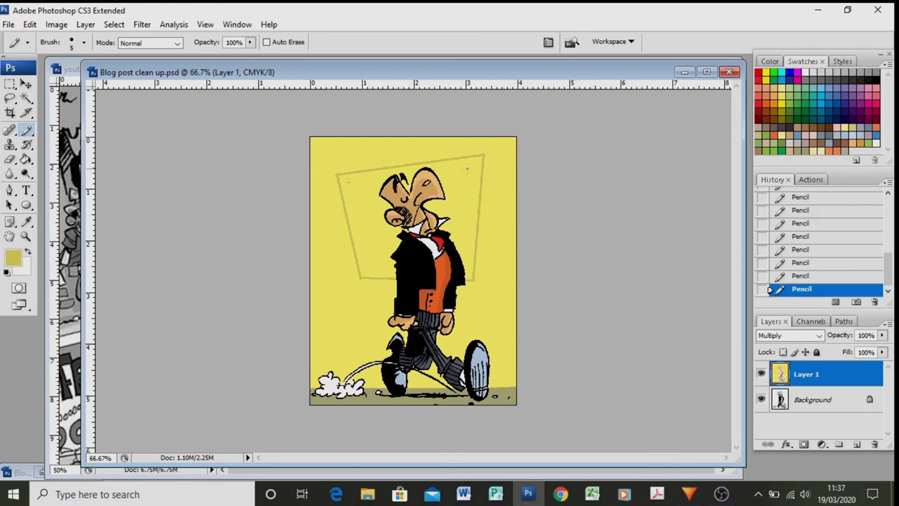
- Pencil an inner trapezoid and fill the band between the two frames olive
shift+click(469, 169)
shift+click(463, 270)
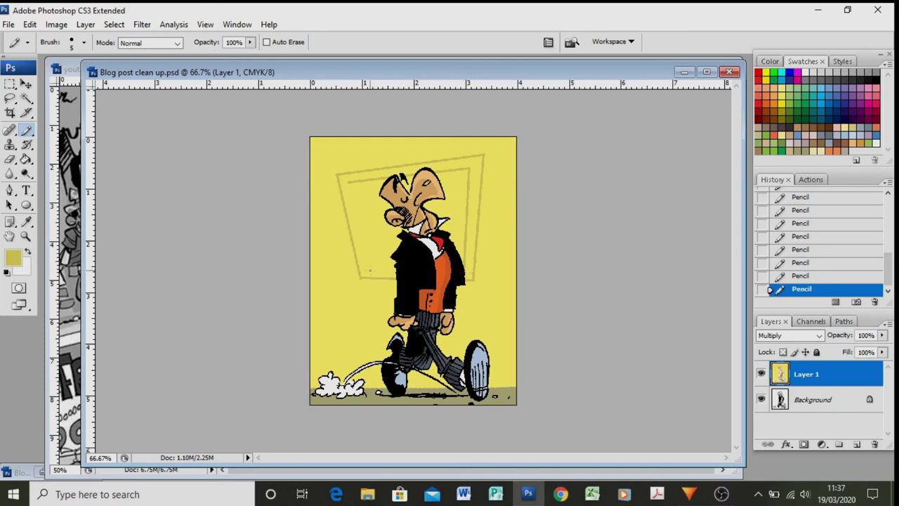
shift+click(367, 270)
shift+click(348, 182)
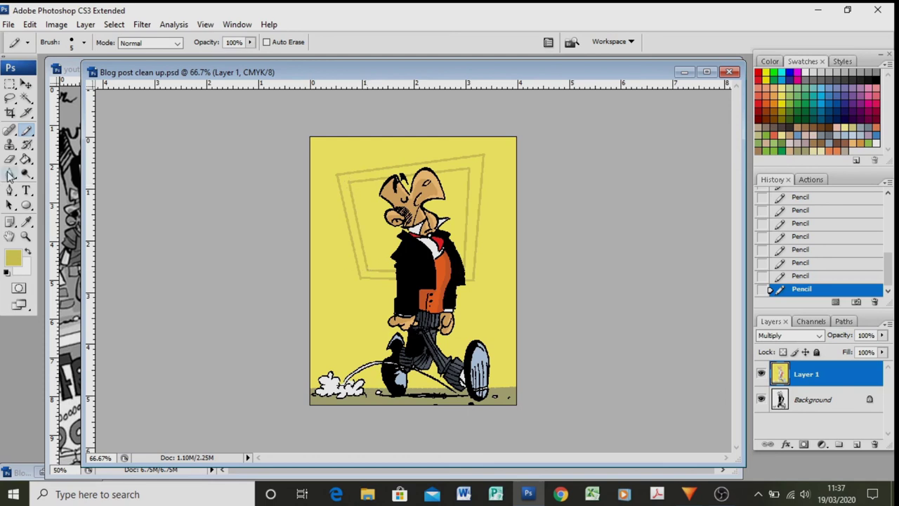
click(26, 159)
click(348, 214)
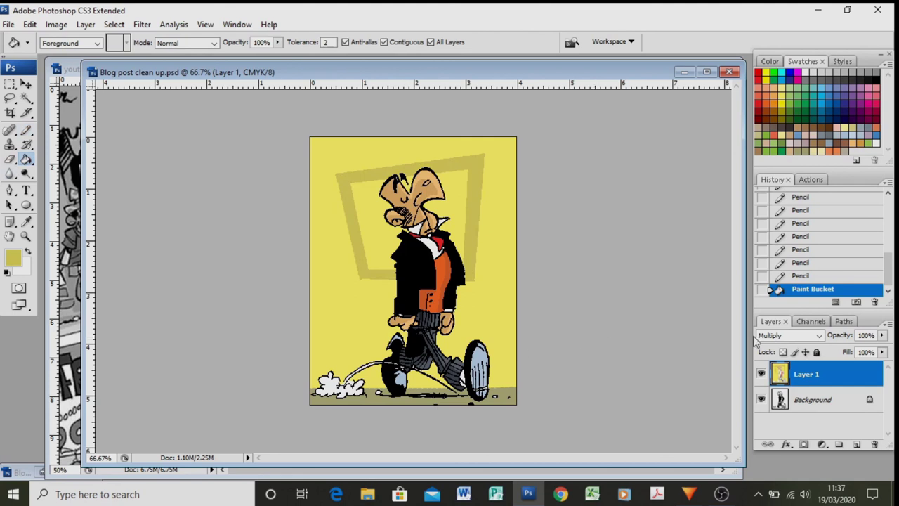
- Sample the pale-yellow background with the Eyedropper and Paint Bucket-fill both parts of the olive trapezoid band with it
drag(889, 270, 889, 221)
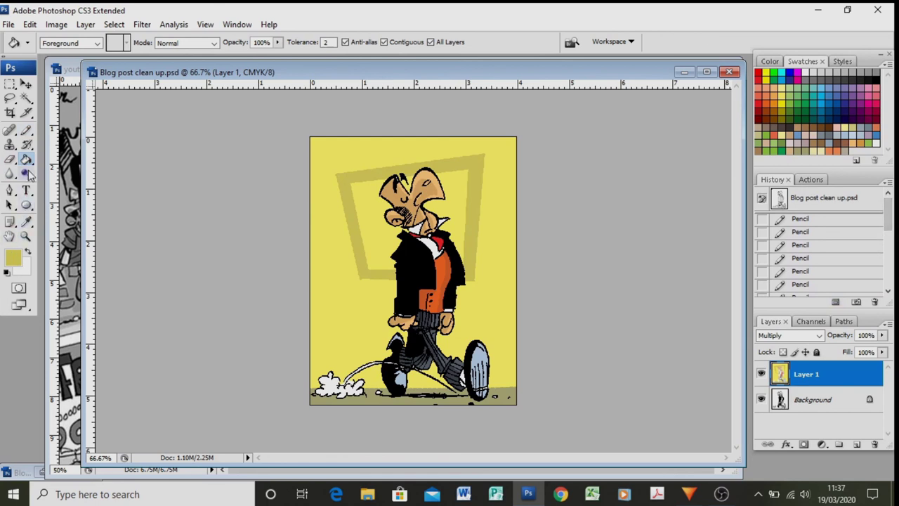
click(25, 237)
click(26, 220)
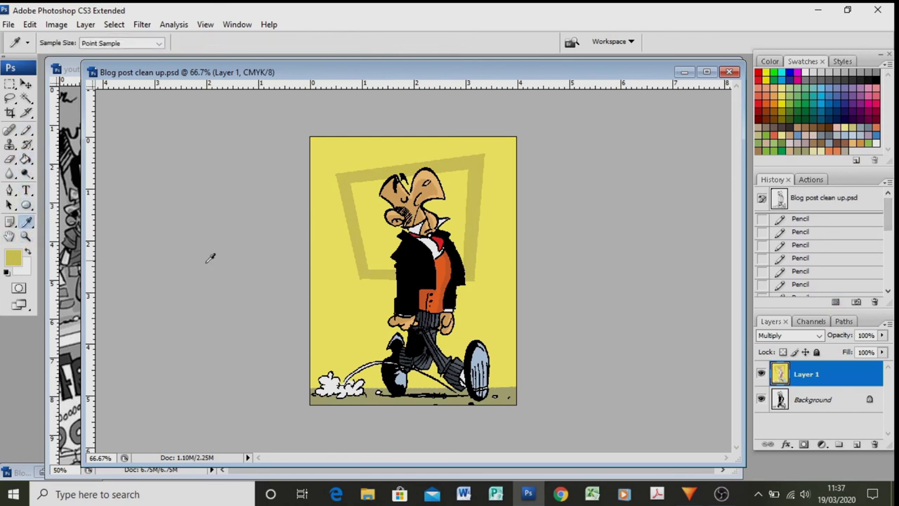
click(26, 159)
click(357, 255)
click(370, 263)
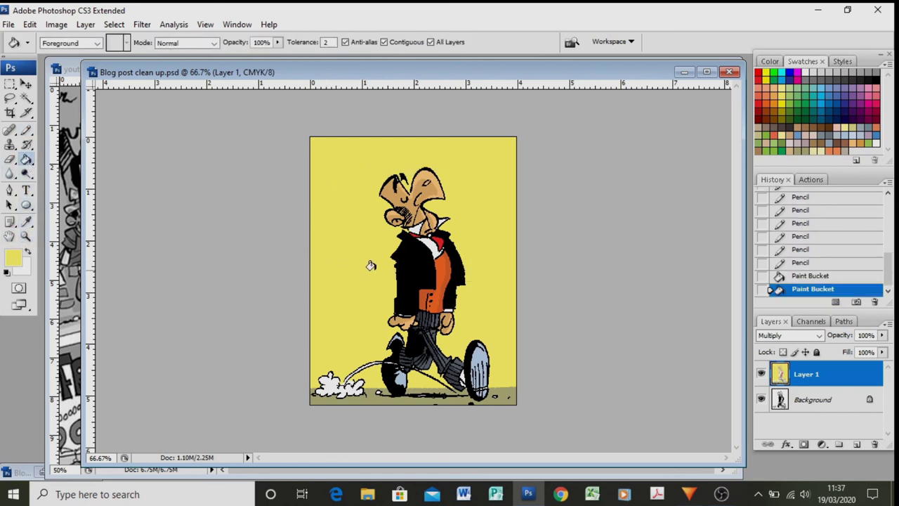